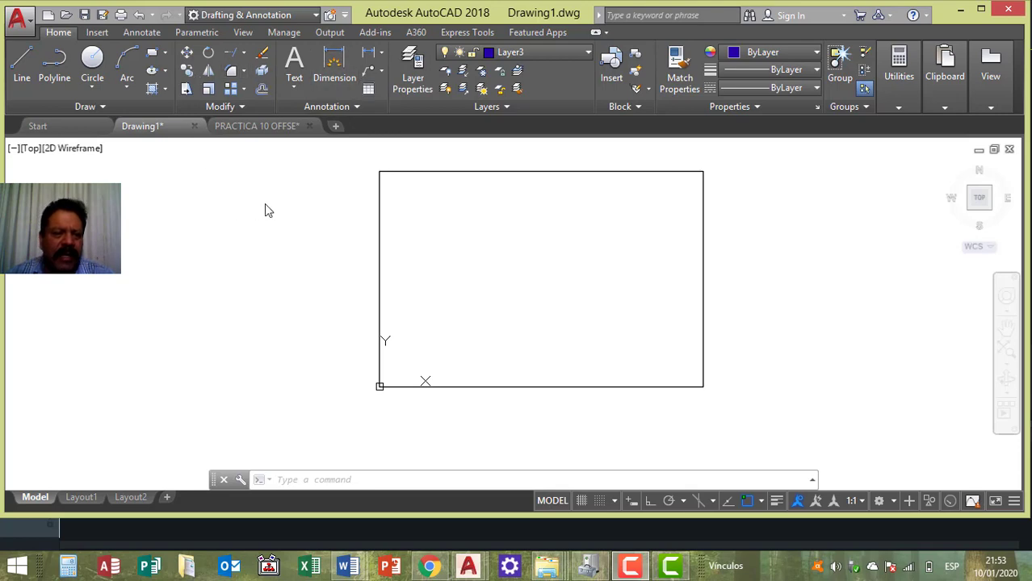
Step: Draw a small circle on Layer3 inside the upper-left corner of the large rectangle
click(151, 54)
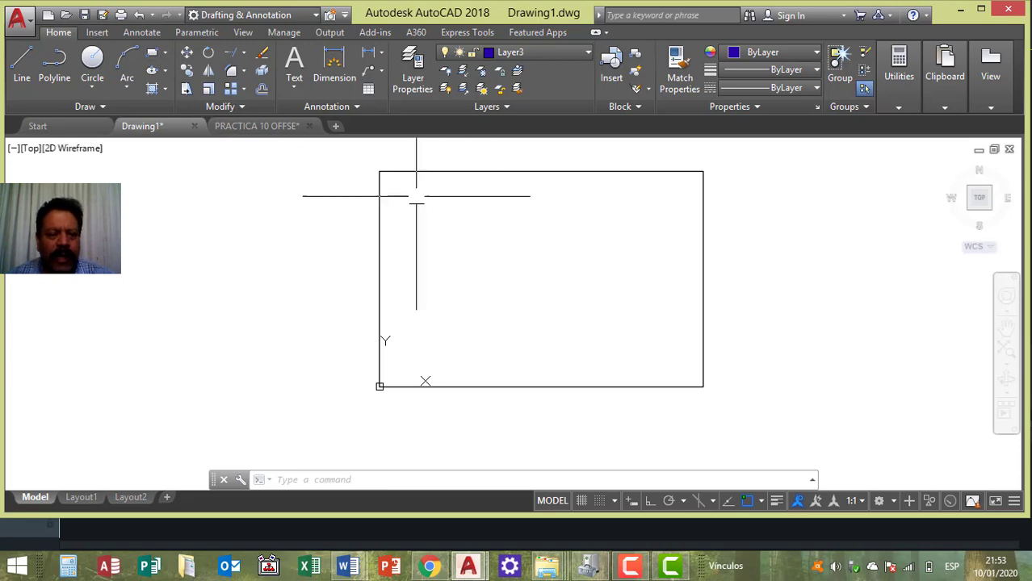
click(93, 71)
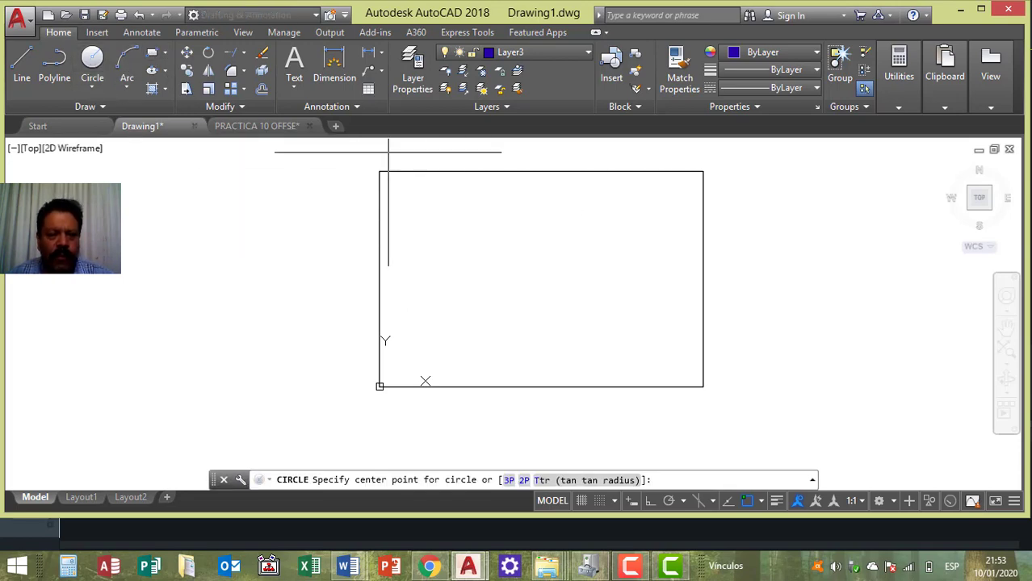
click(413, 200)
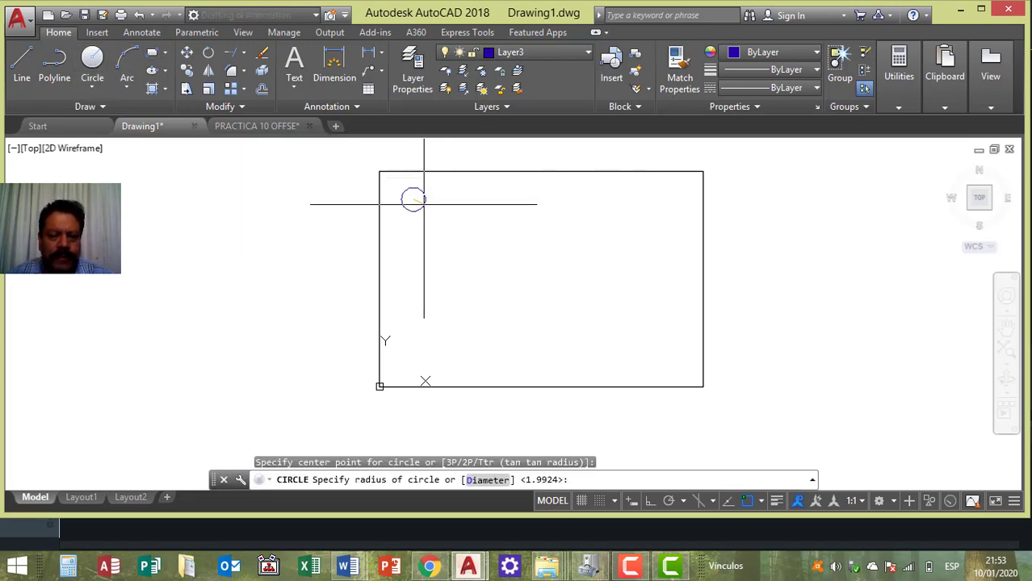
click(432, 201)
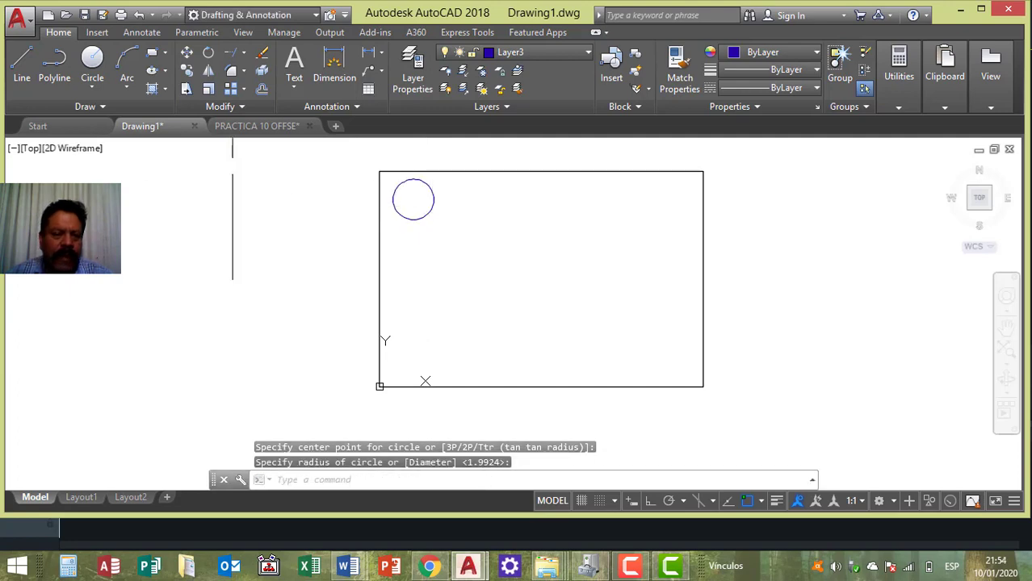
Step: Make Layer1 the current layer and draw a small square directly below the circle
click(543, 51)
click(521, 89)
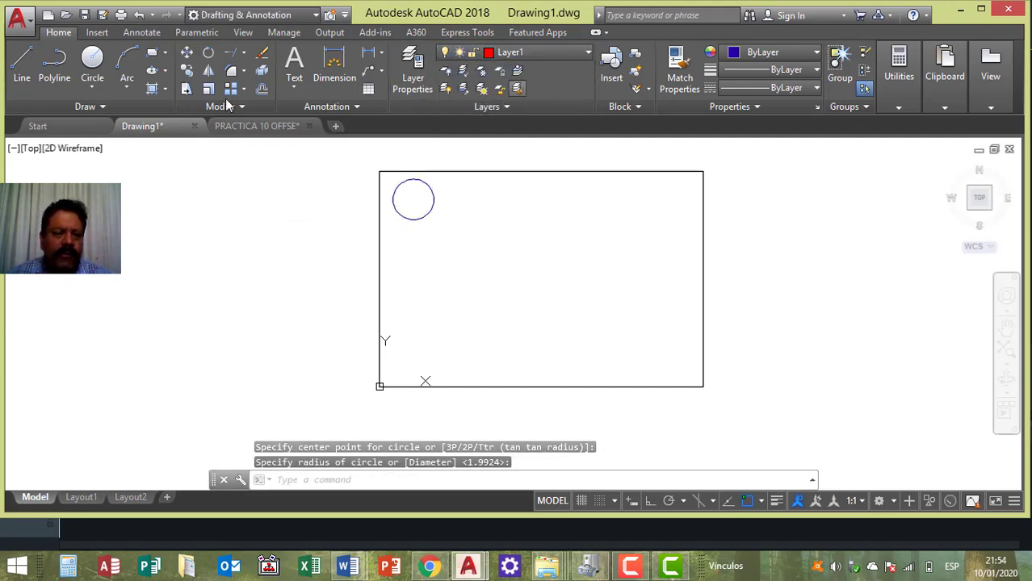
click(152, 52)
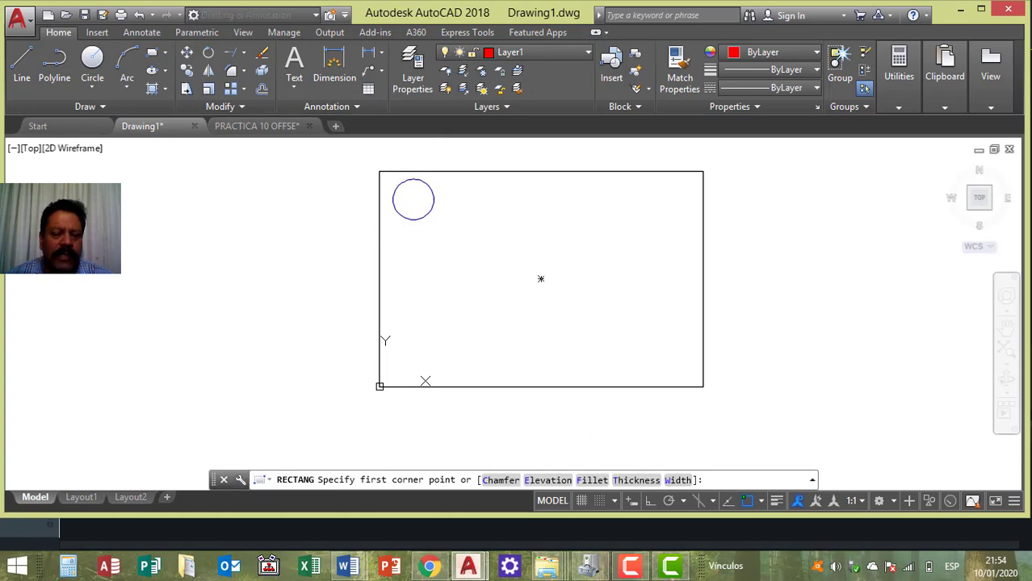
click(396, 236)
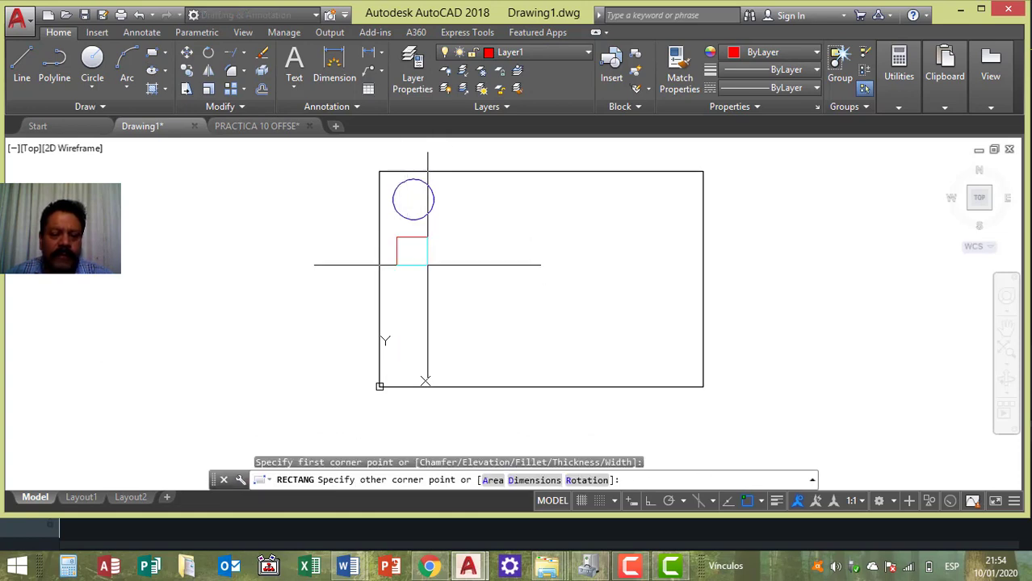
click(429, 269)
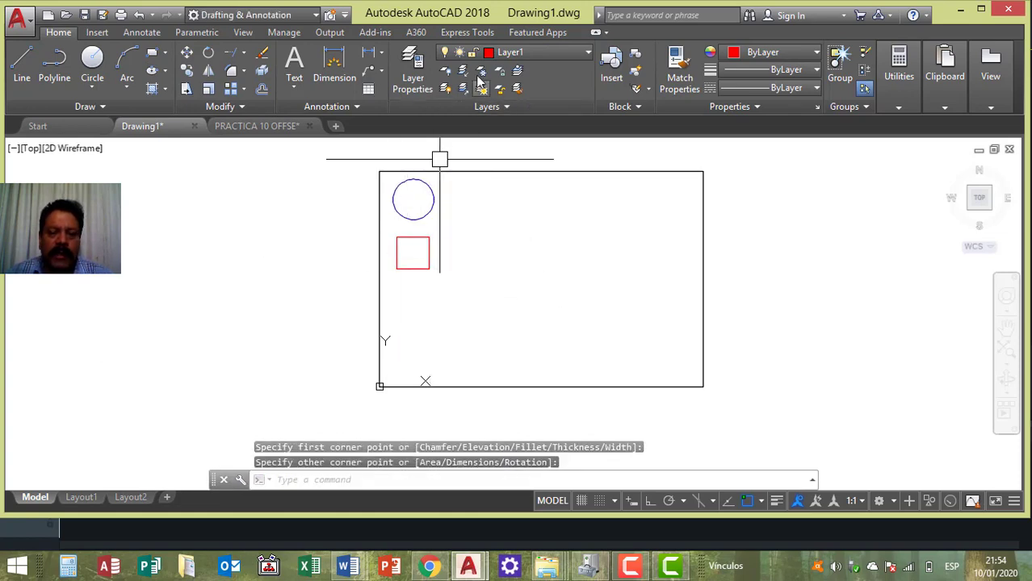
Step: Make Layer5 the current layer and draw a zigzag of three connected line segments below the square
click(549, 51)
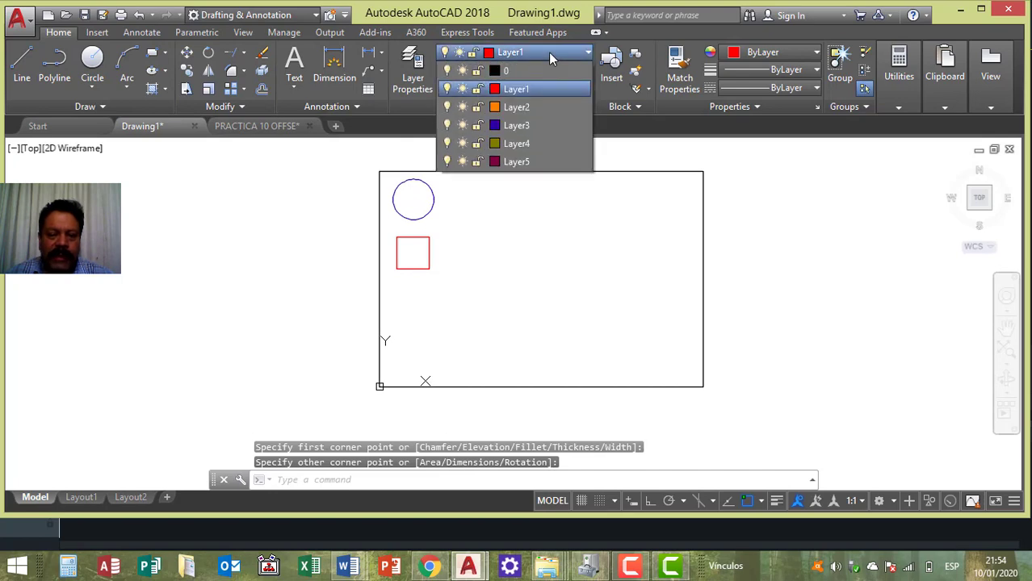
click(533, 161)
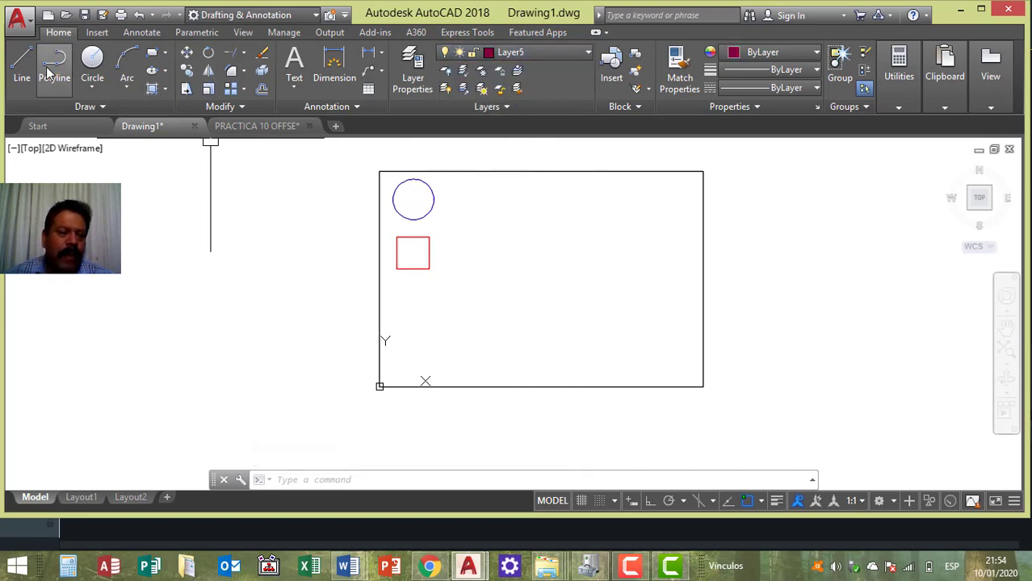
click(22, 64)
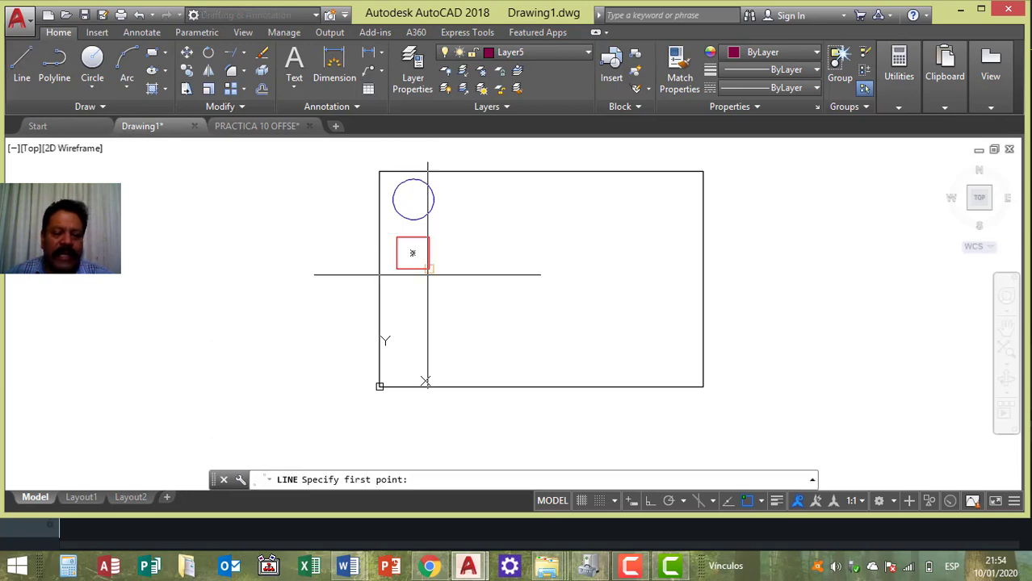
click(395, 317)
click(409, 292)
click(437, 306)
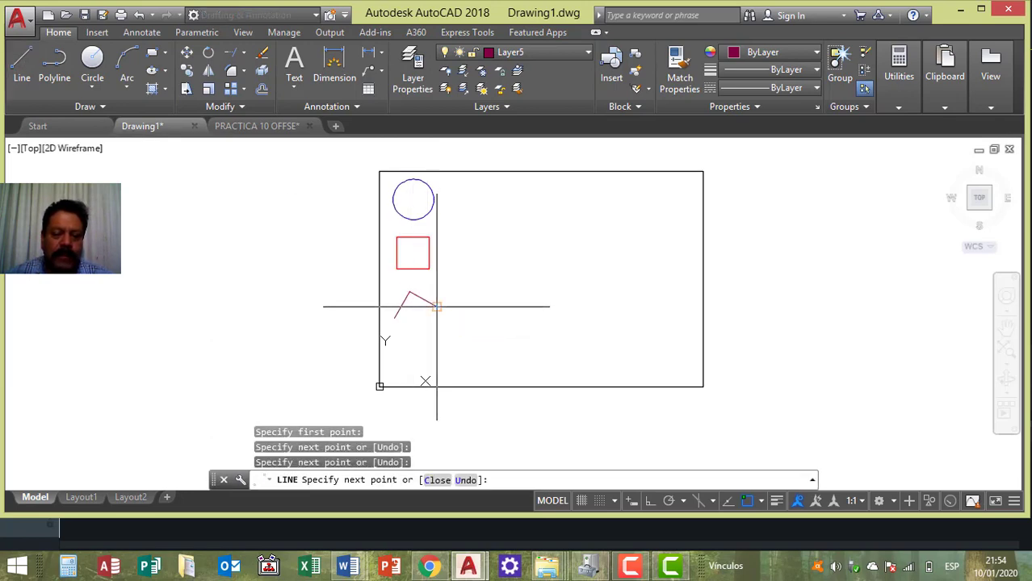
click(444, 295)
key(Return)
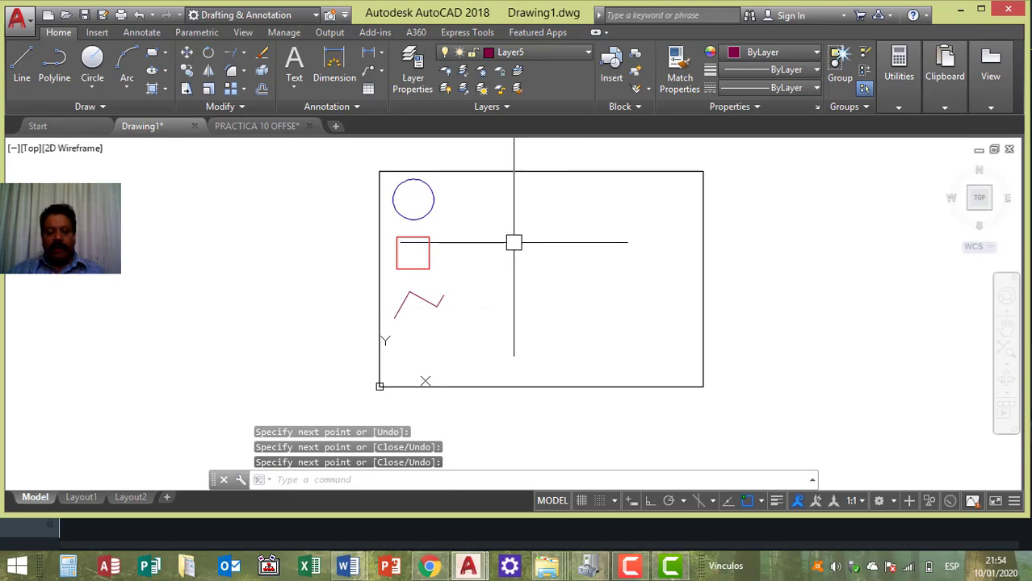
Step: Select the circle, the square and the zigzag's lines individually by picking them, clearing the selection after each object
scroll(431, 219, up, 3)
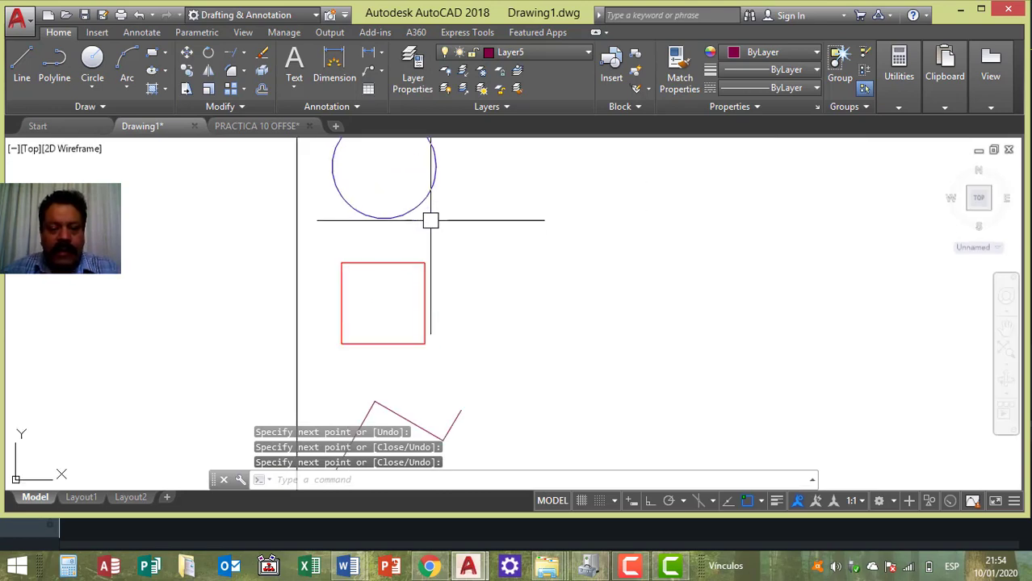
scroll(462, 235, down, 3)
middle_drag(462, 235, 457, 268)
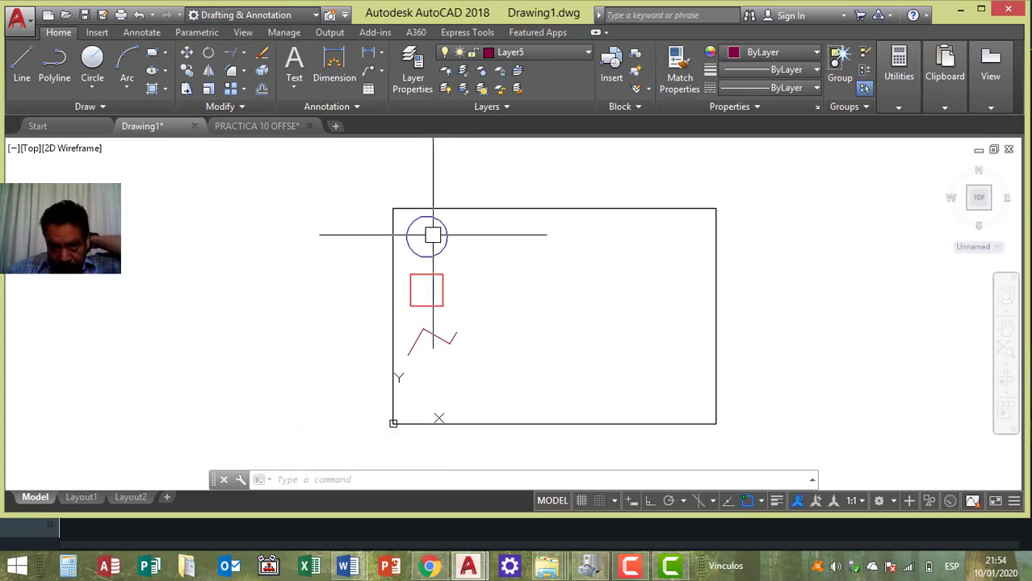
mouse_move(440, 230)
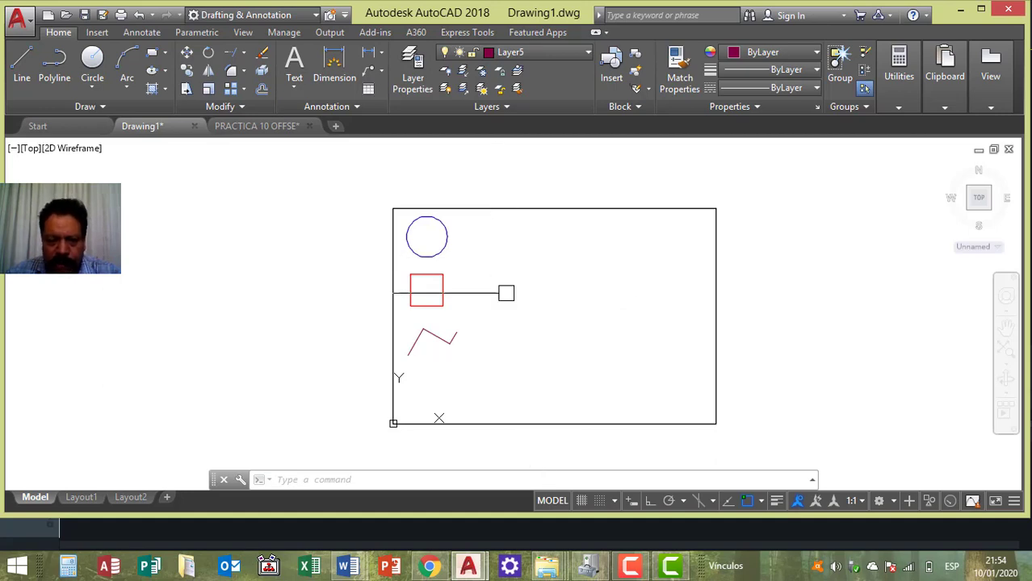
click(448, 238)
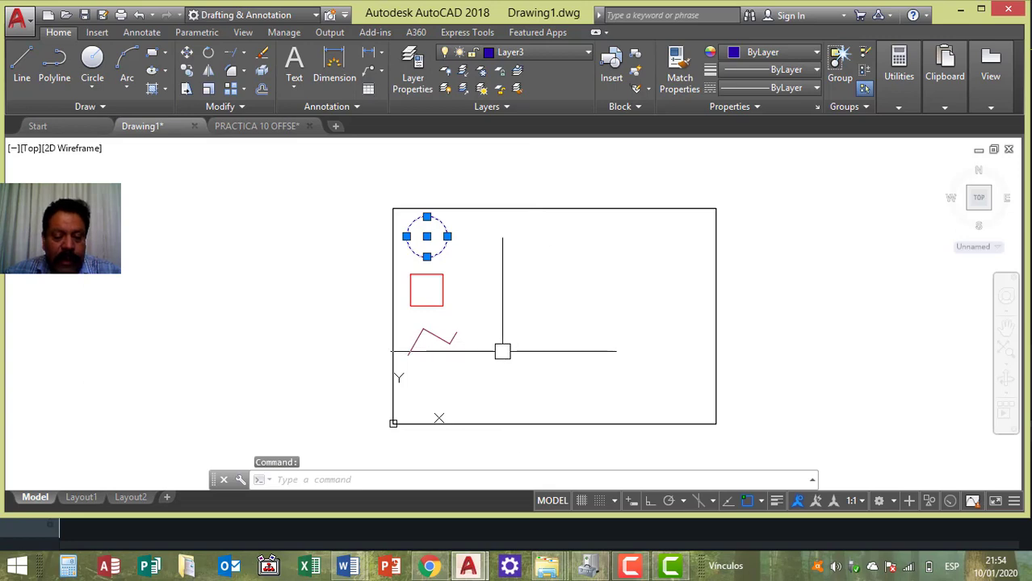
key(Escape)
click(426, 277)
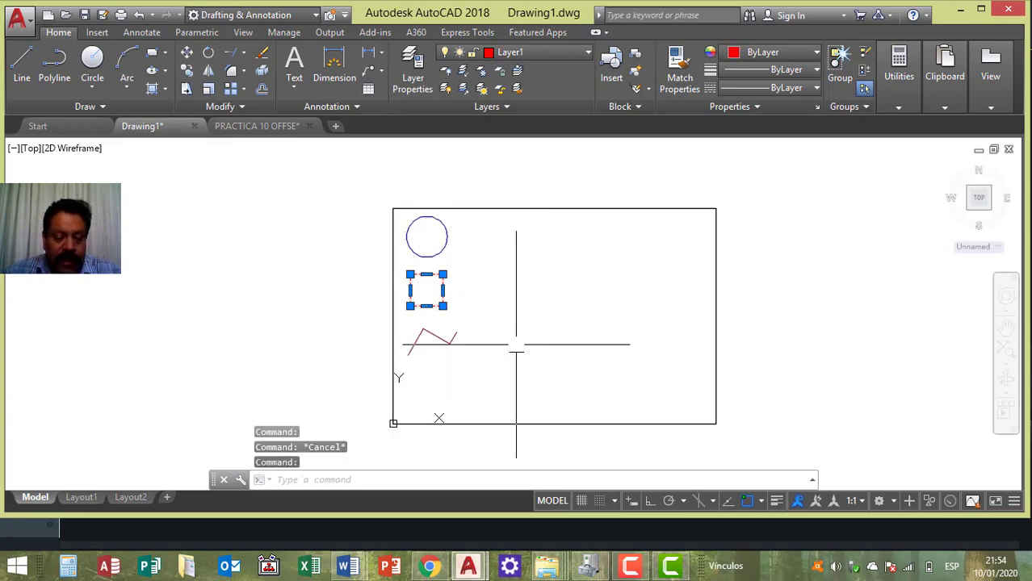
key(Escape)
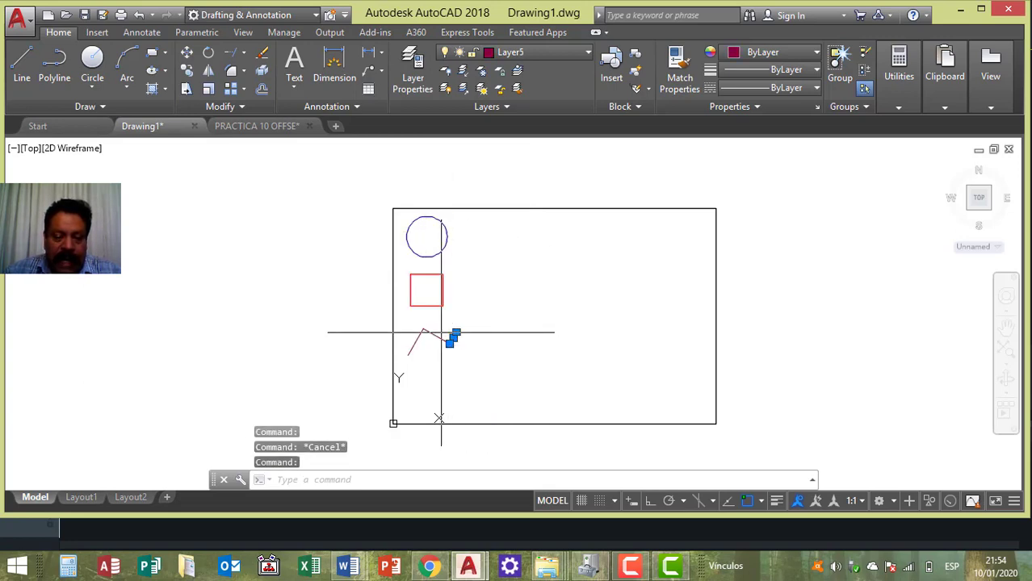
click(422, 345)
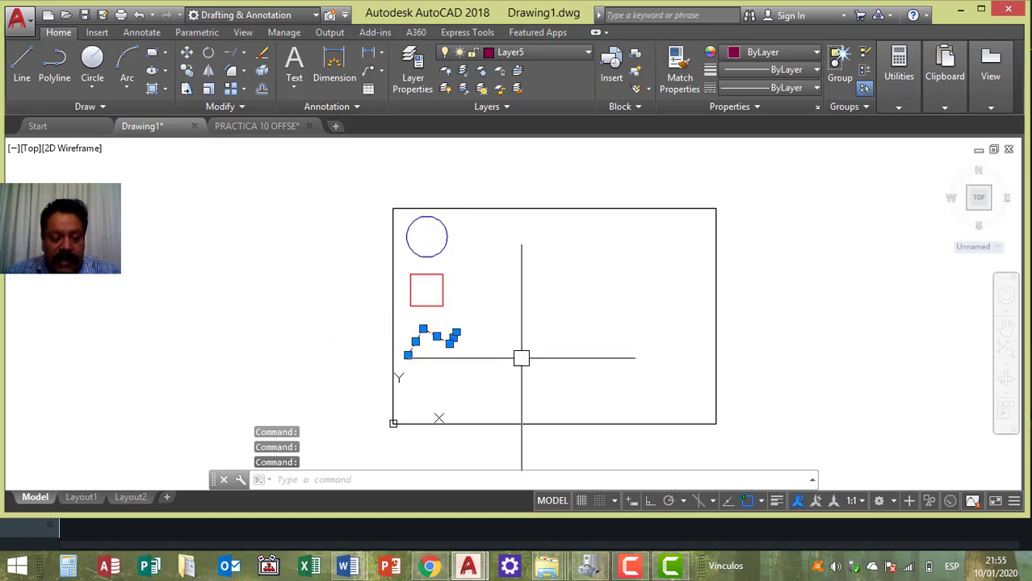
key(Escape)
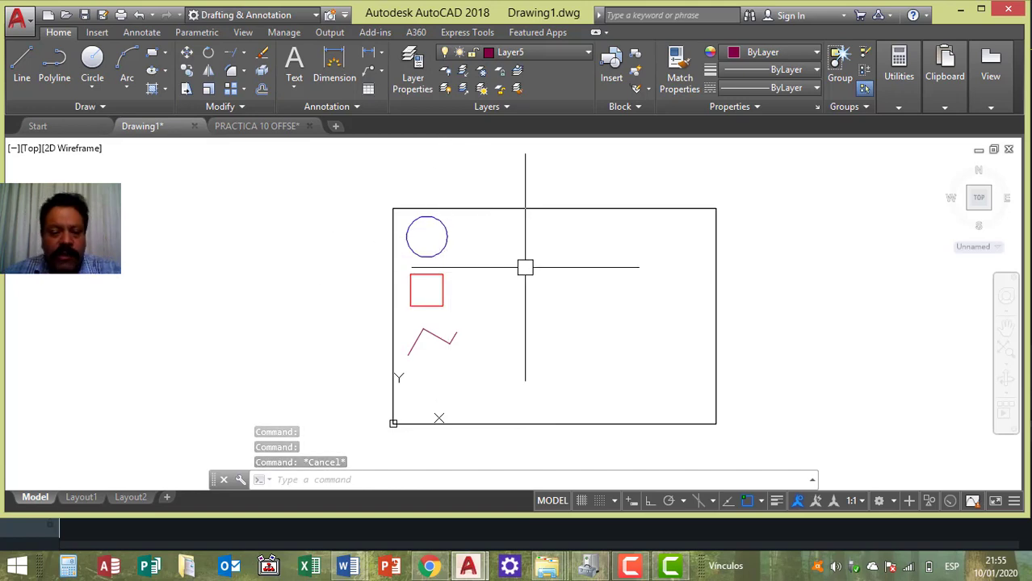
Step: Enclose the circle, the square and the zigzag in separate selection windows, clearing the selection after each one
click(379, 190)
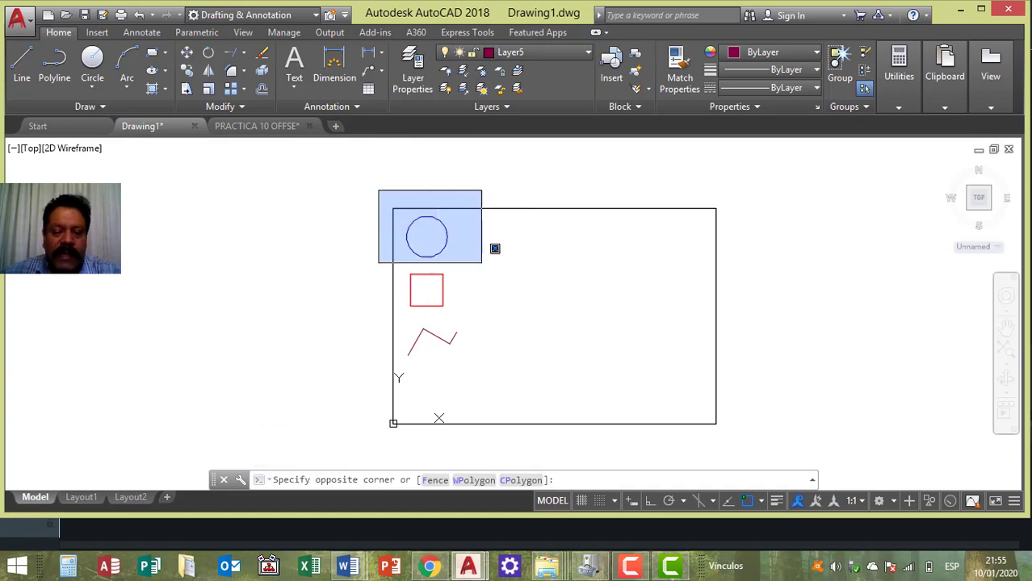
click(483, 262)
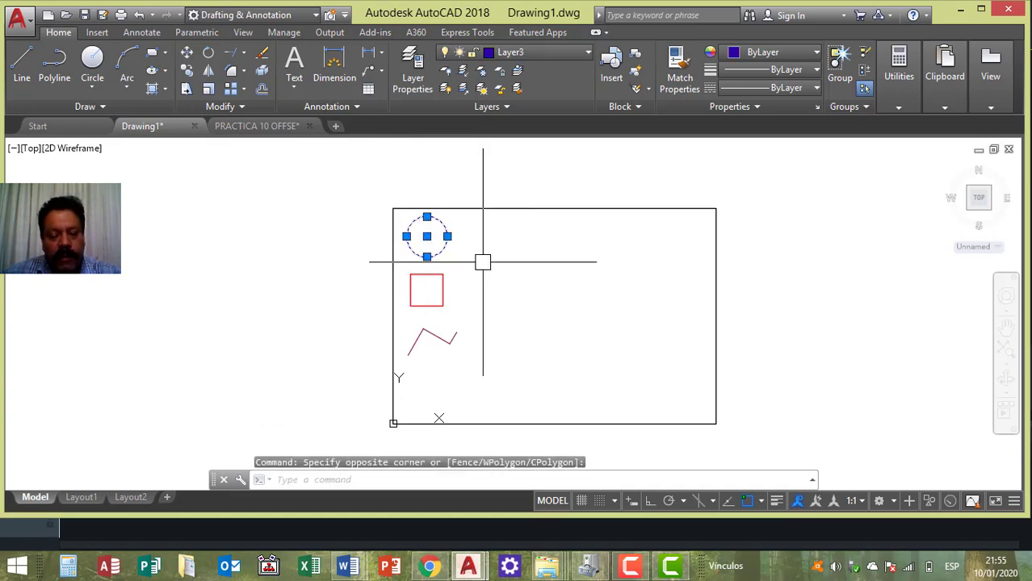
key(Escape)
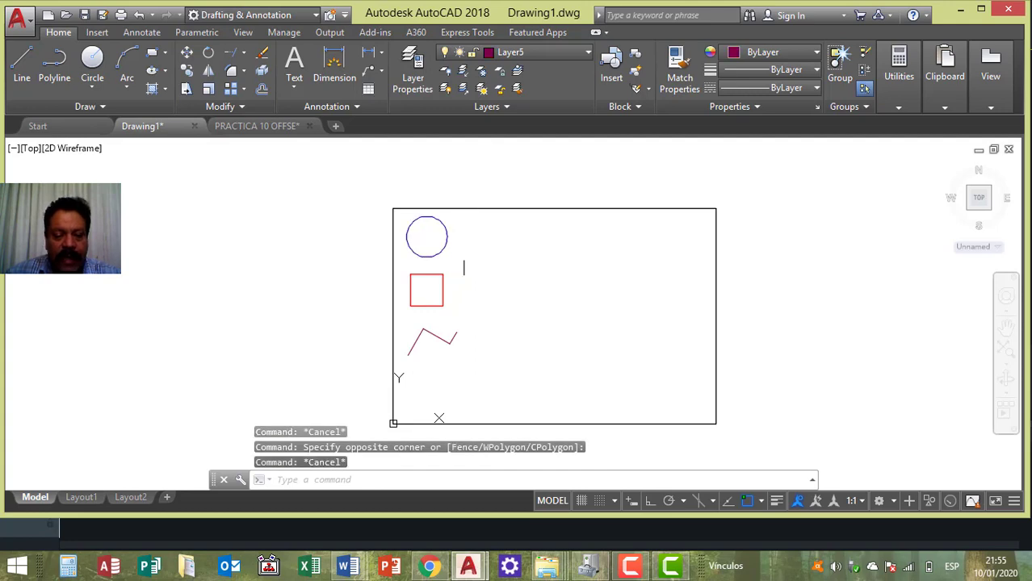
click(372, 266)
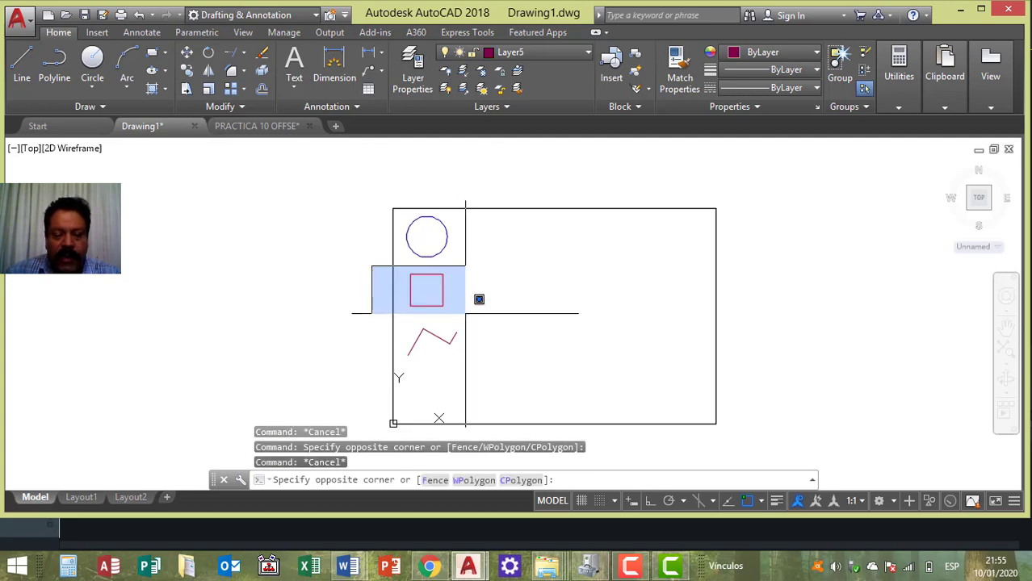
click(465, 313)
key(Escape)
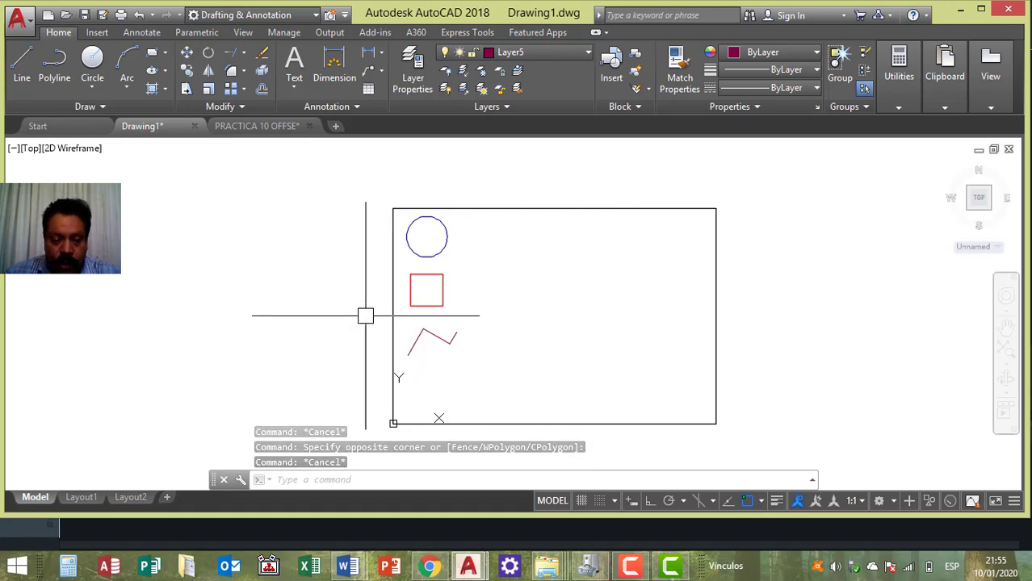
click(365, 315)
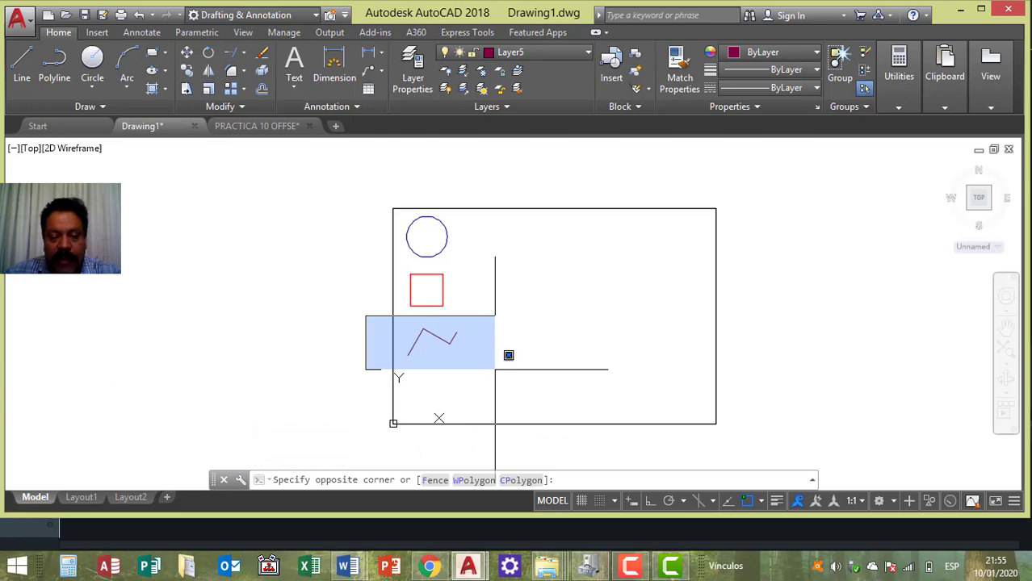
click(495, 378)
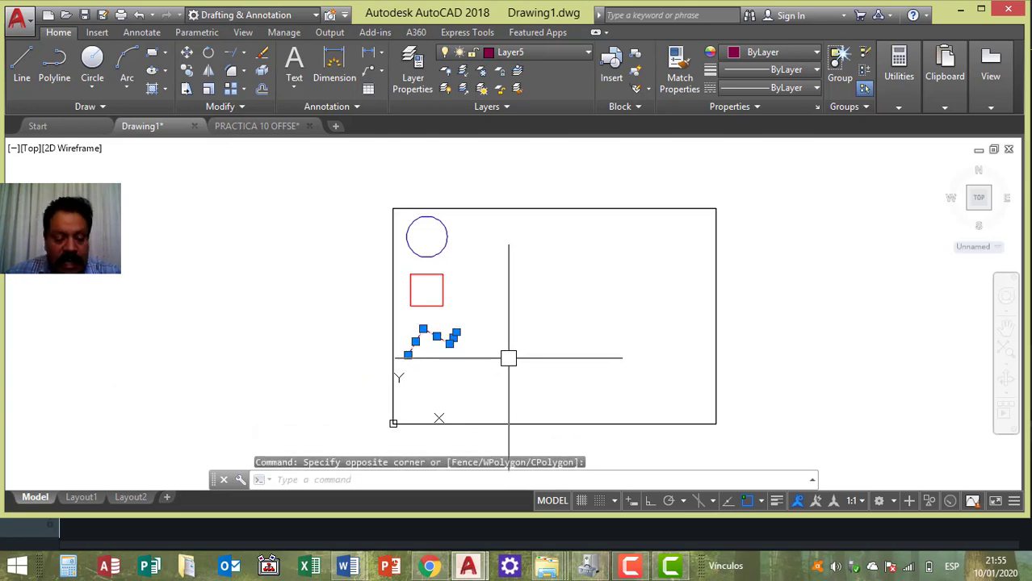
key(Escape)
Step: Select only the zigzag's short last segment with a window that fully encloses it, and clear the selection
scroll(454, 329, up, 5)
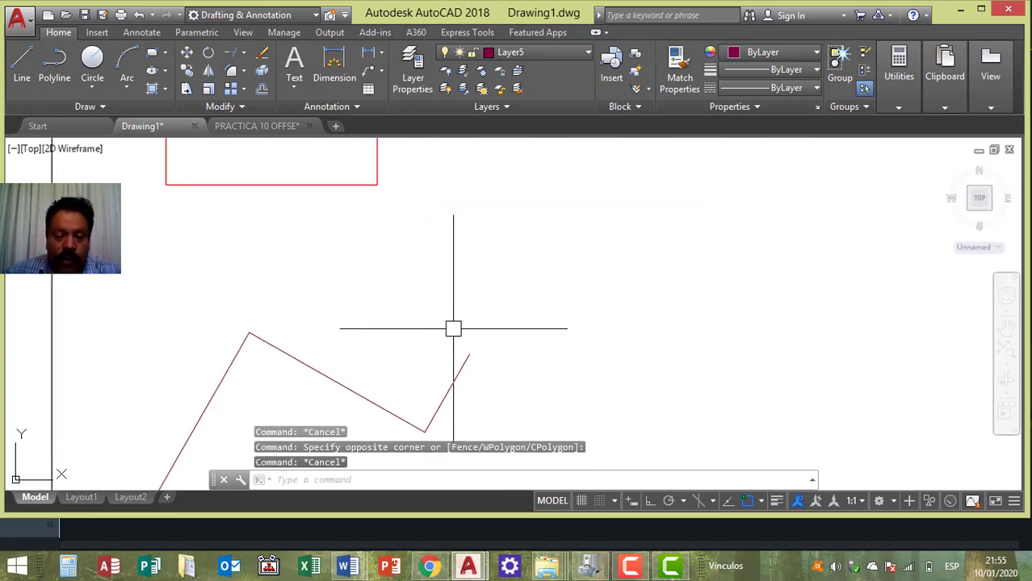
mouse_move(454, 329)
middle_down()
mouse_move(452, 261)
mouse_move(470, 222)
middle_up()
click(387, 190)
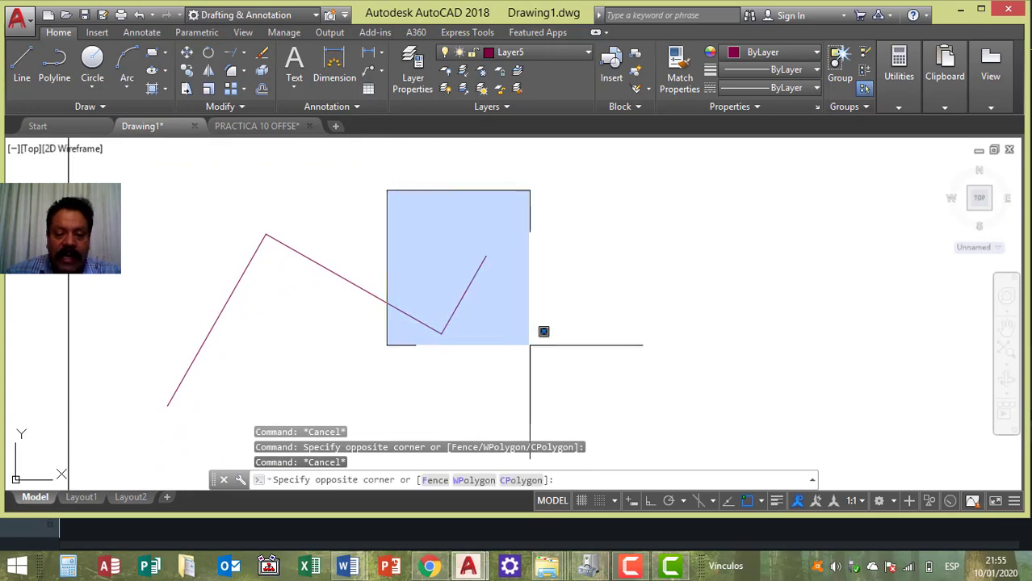
click(558, 378)
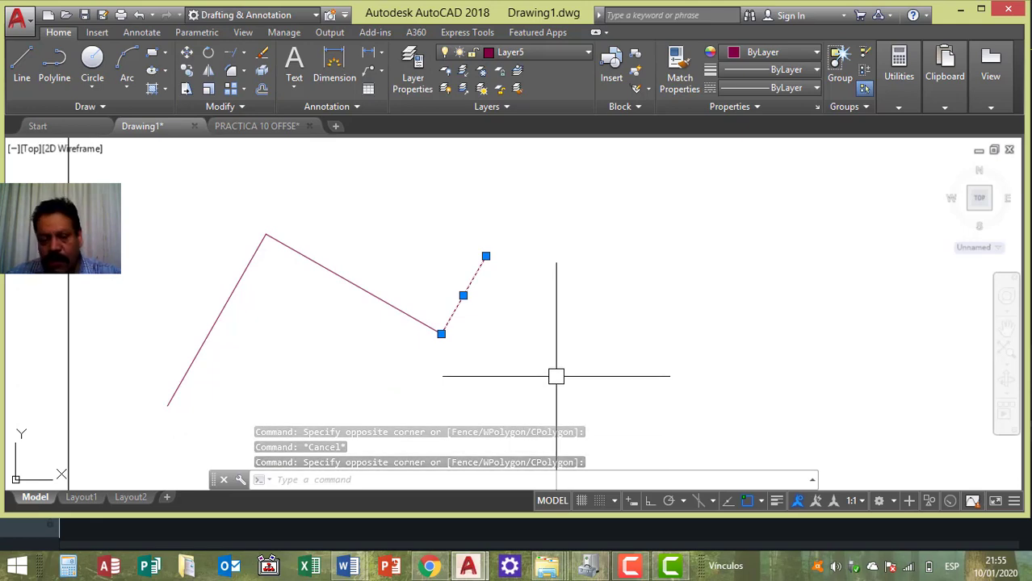
key(Escape)
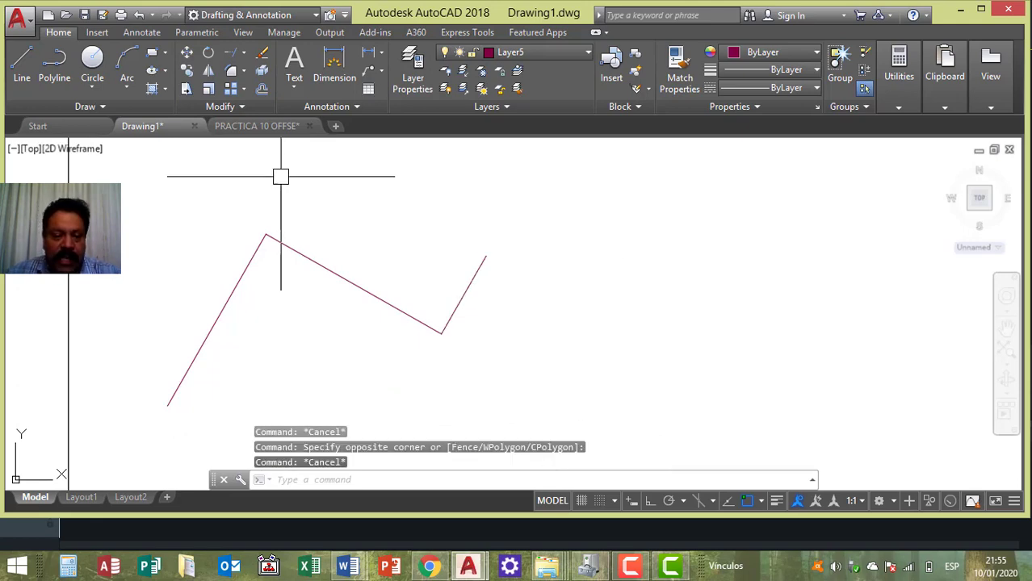
Step: Select the zigzag's last two segments with an enclosing window, then all three with a larger one, clearing the selection each time
click(221, 178)
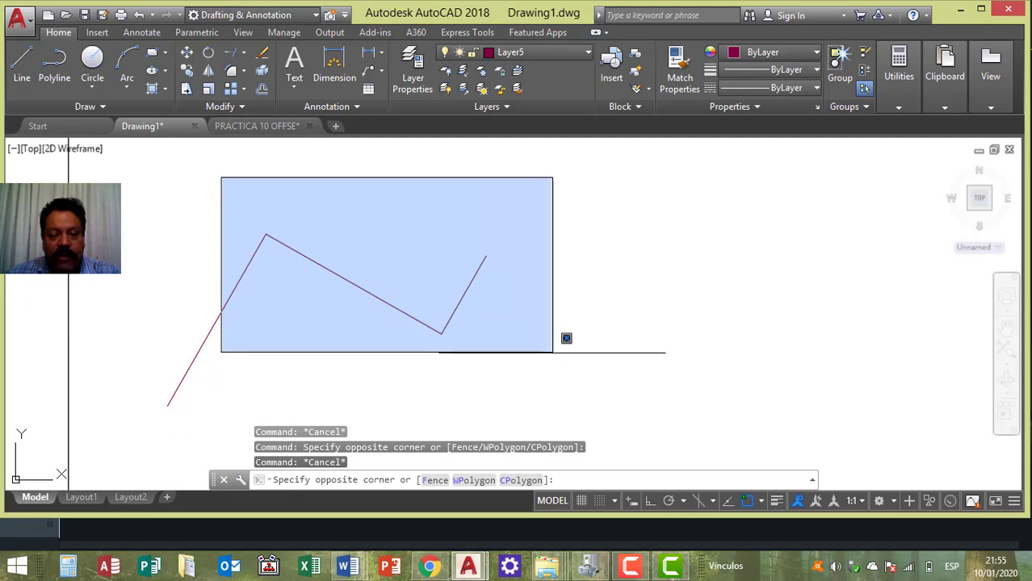
click(555, 360)
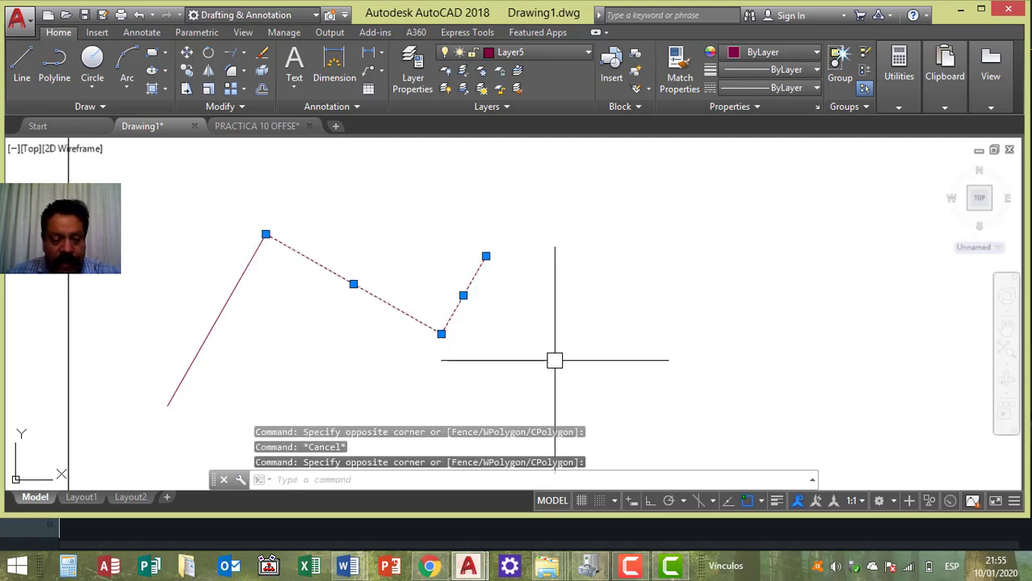
key(Escape)
click(143, 179)
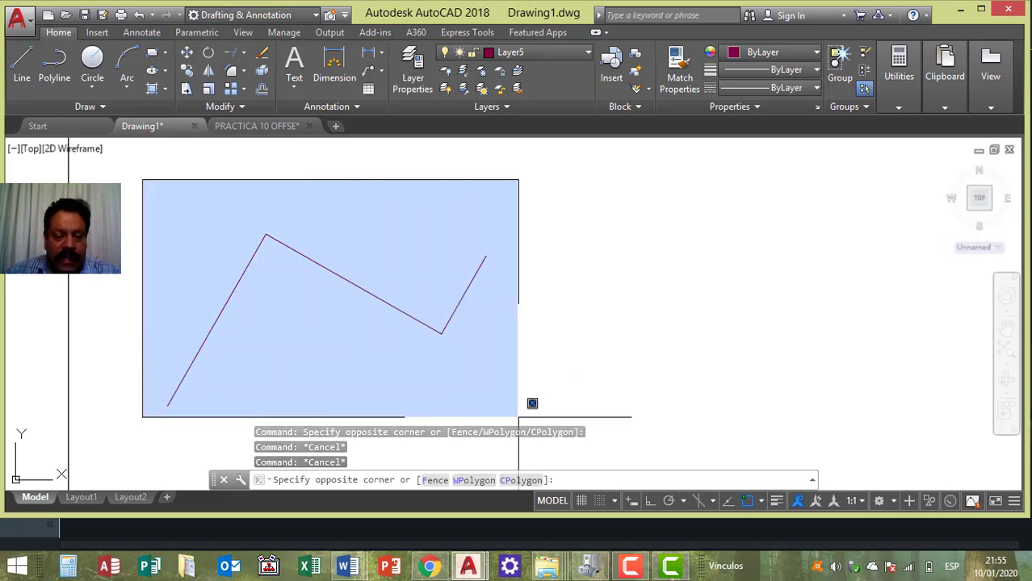
click(519, 417)
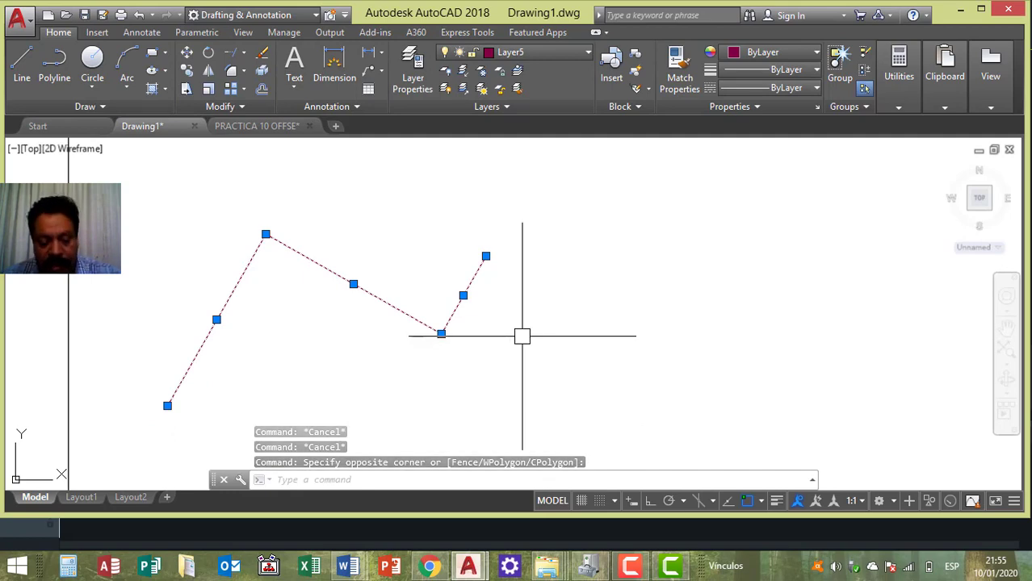
key(Escape)
Step: Select the circle with a crossing window that covers only part of it, and clear the selection
scroll(505, 252, down, 5)
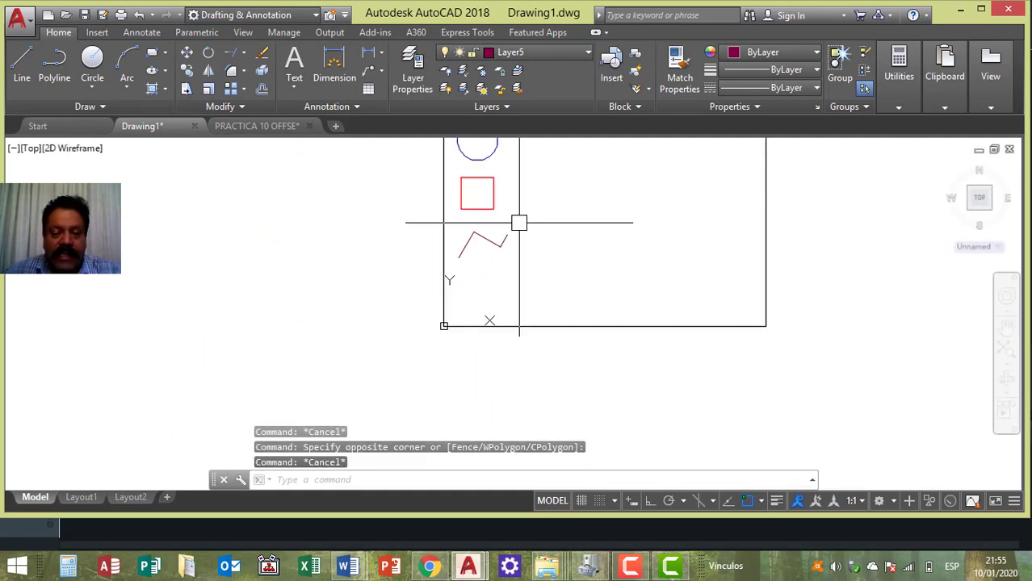
middle_drag(517, 227, 489, 248)
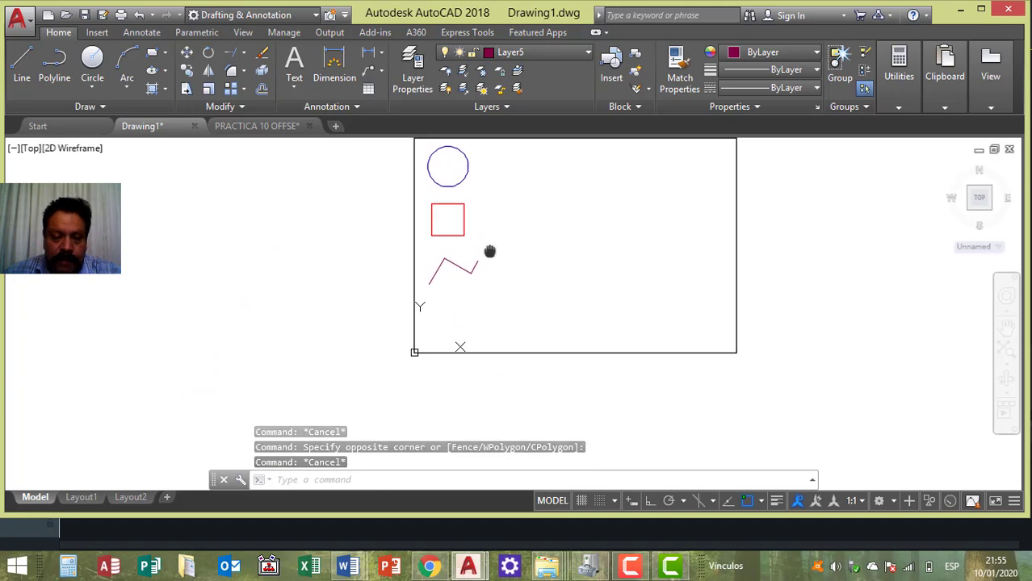
click(509, 183)
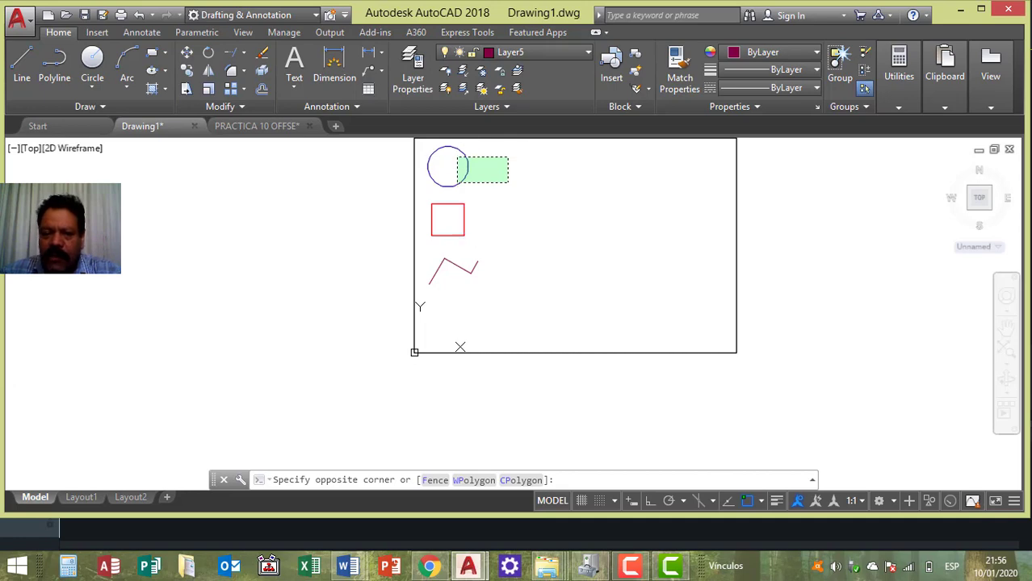
click(457, 157)
key(Escape)
key(Escape)
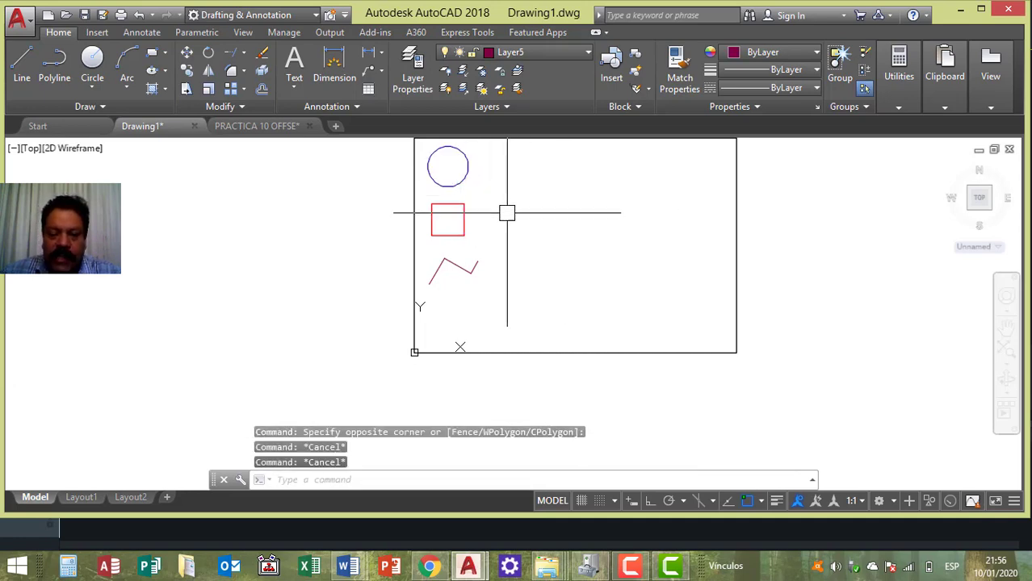
Step: Select the square twice with crossing windows that overlap only part of it, clearing the selection each time
click(507, 214)
click(460, 197)
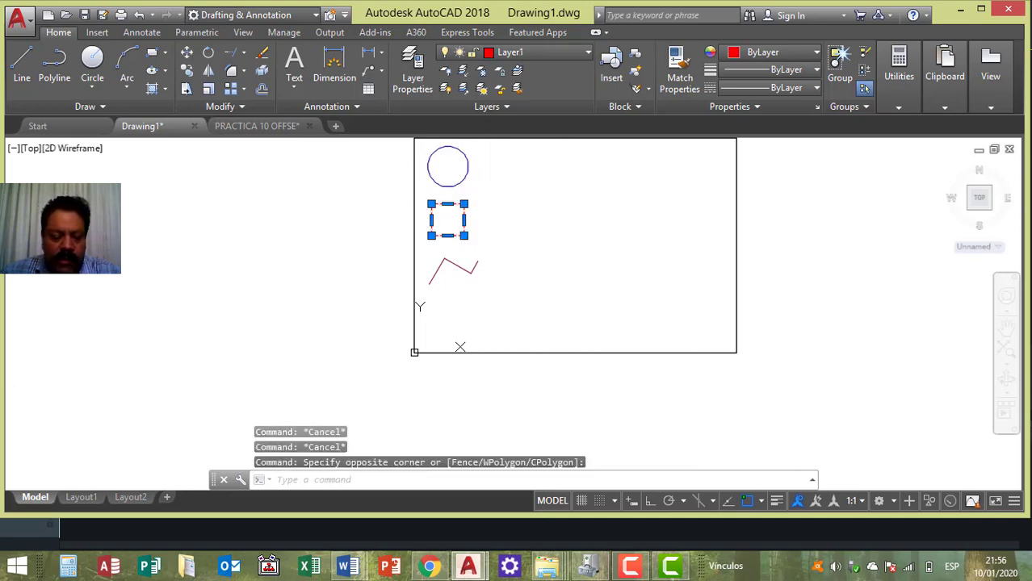
key(Escape)
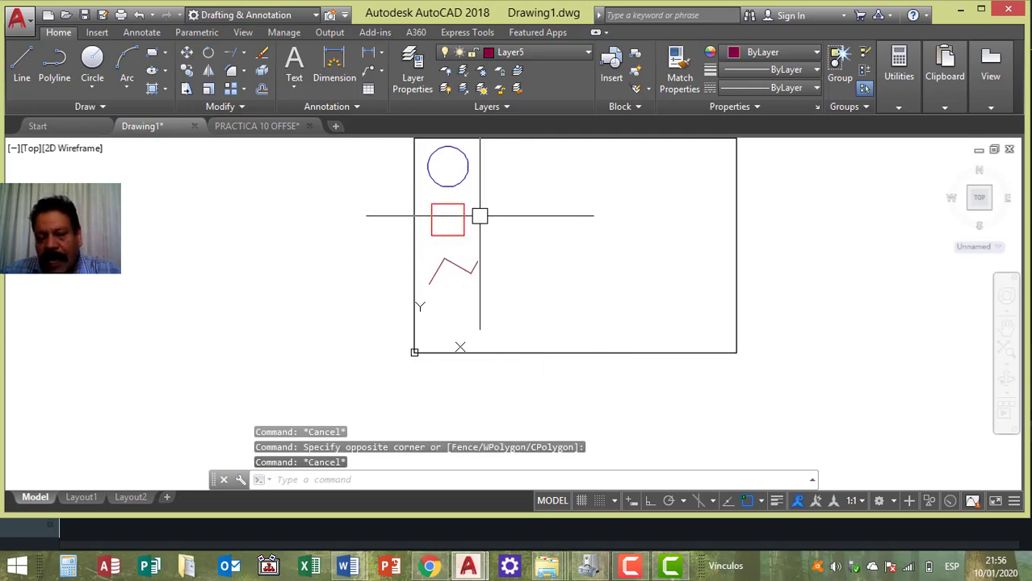
click(512, 232)
click(458, 210)
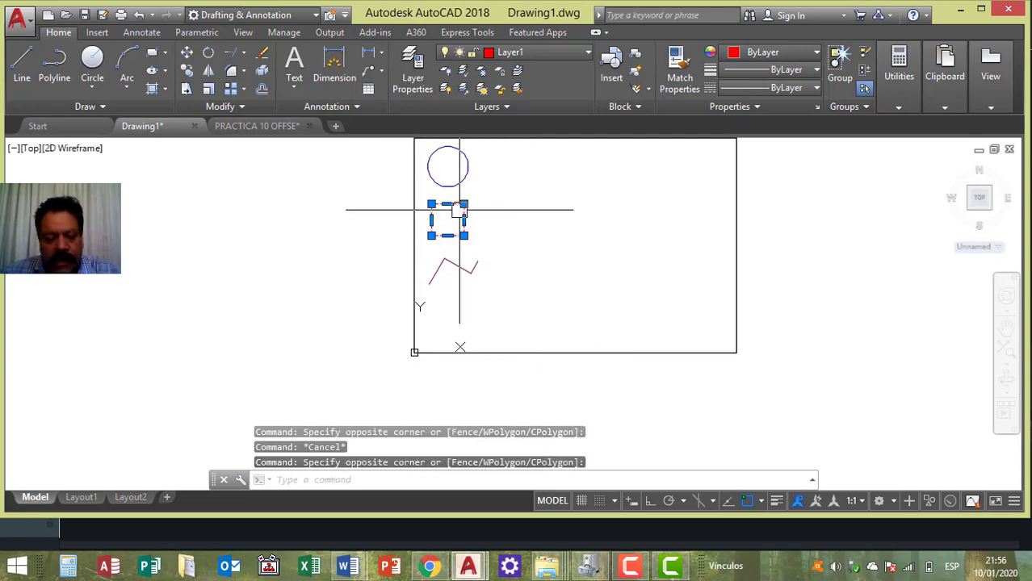
key(Escape)
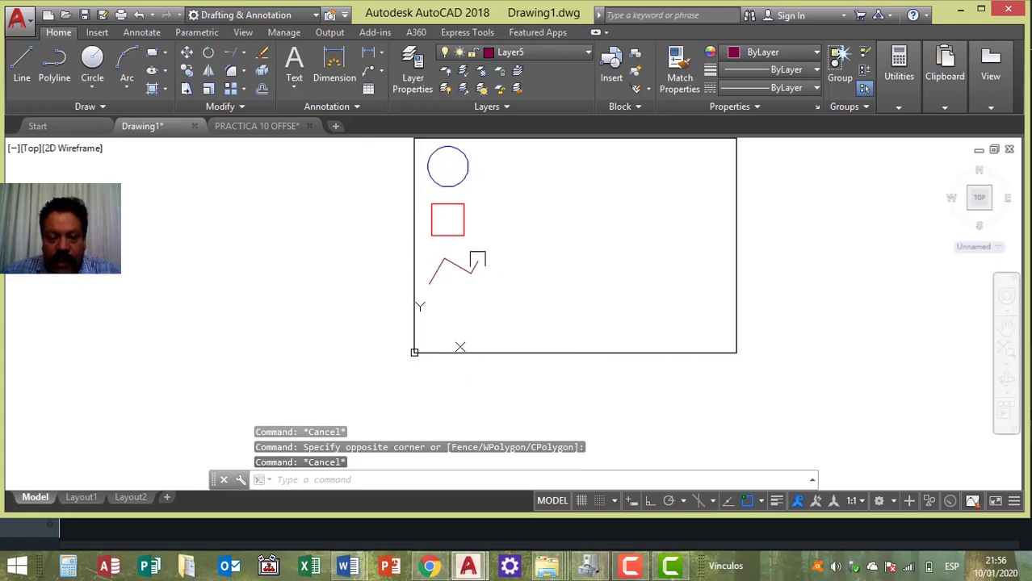
Step: Draw a crossing window over the vertex joining the zigzag's last two segments to select both, and clear the selection
click(510, 275)
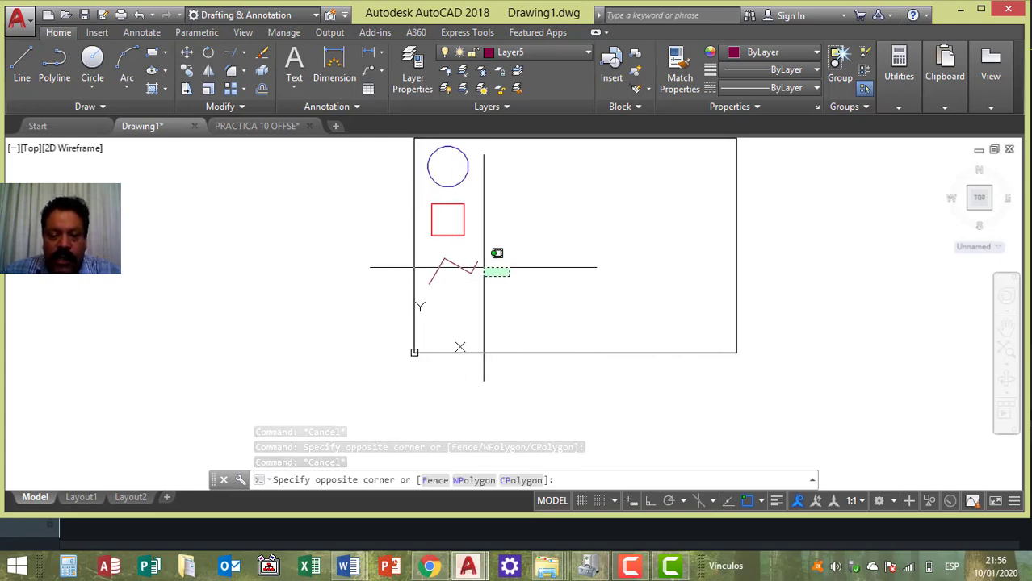
scroll(475, 269, up, 2)
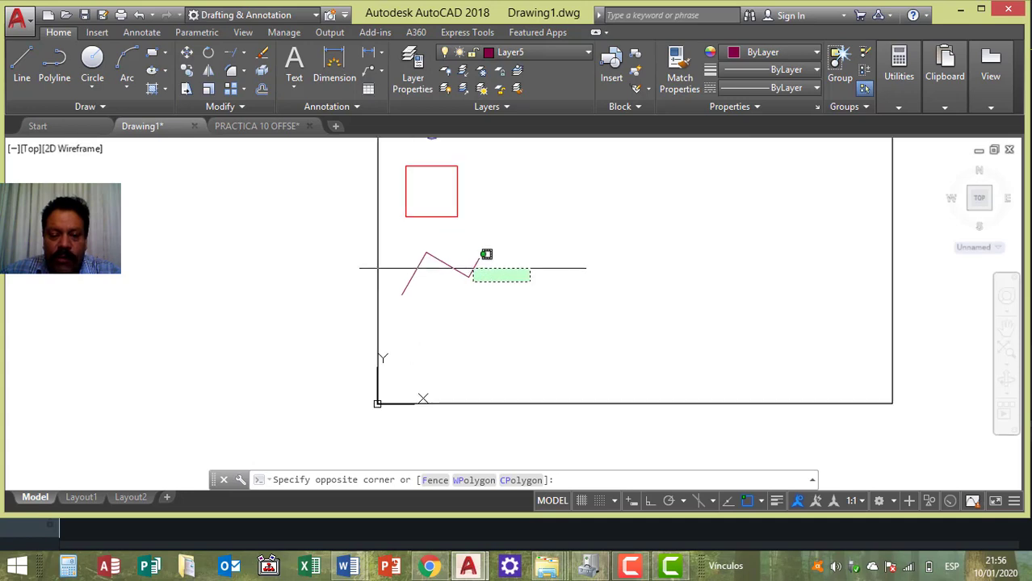
click(458, 273)
key(Escape)
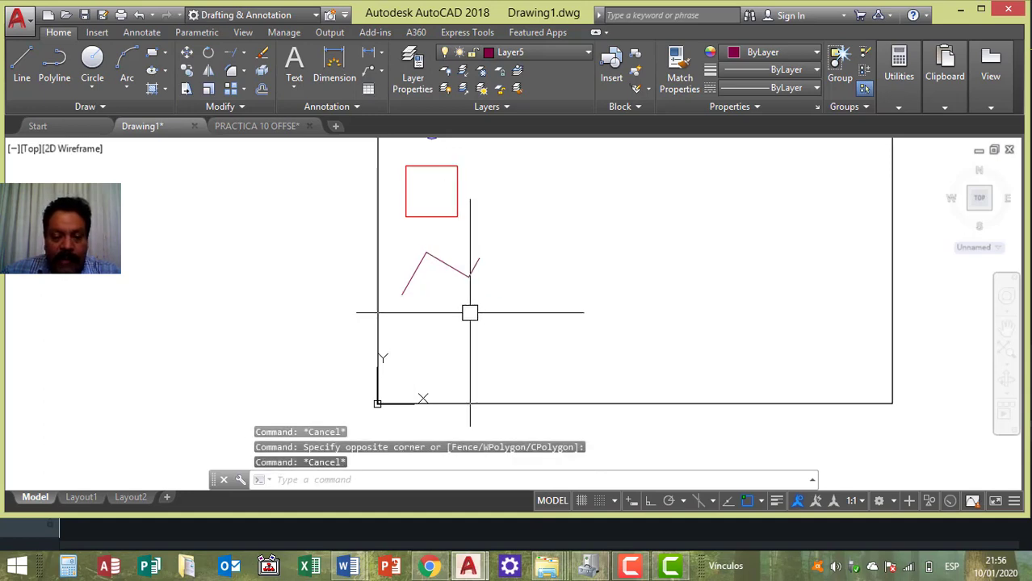
Step: Select all three zigzag segments with a crossing window from below, repeat with one across the upper part, clearing each selection
click(469, 312)
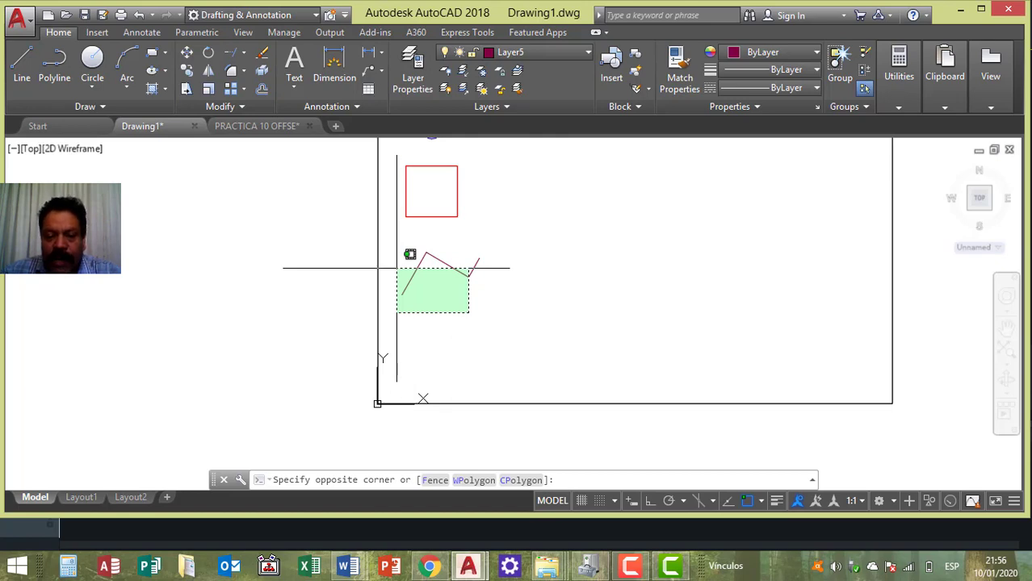
click(397, 268)
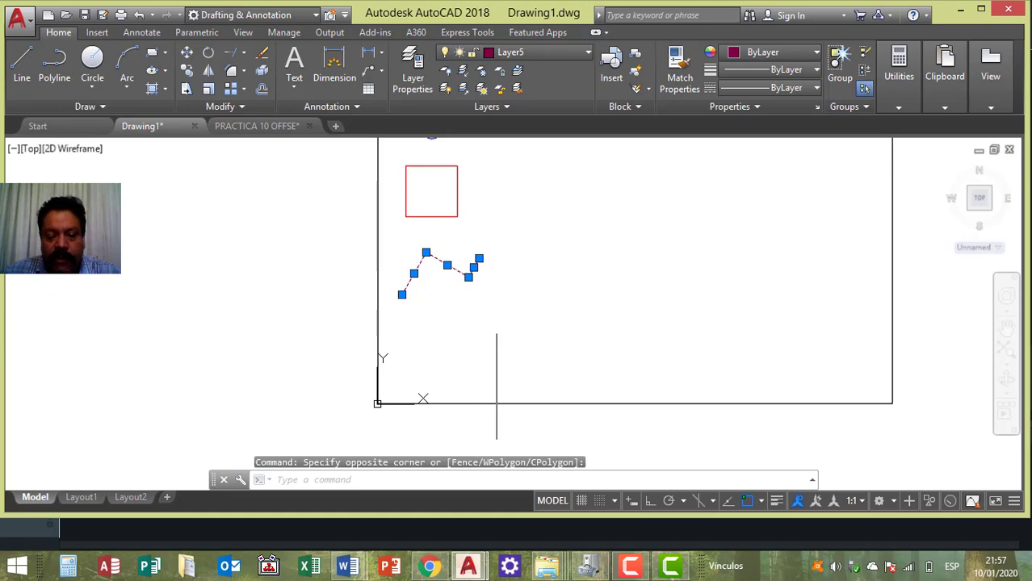
key(Escape)
key(Escape)
click(502, 264)
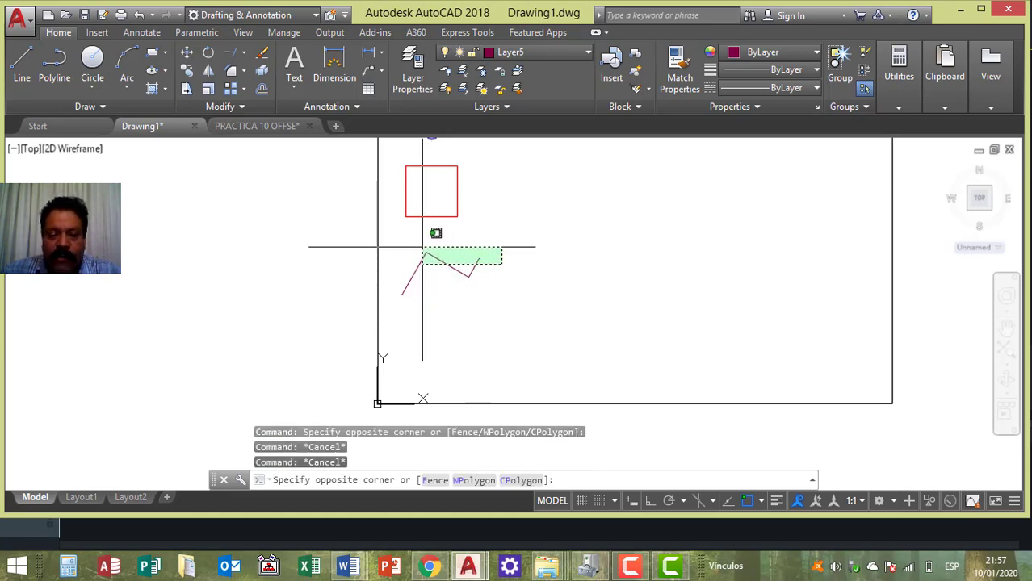
click(410, 245)
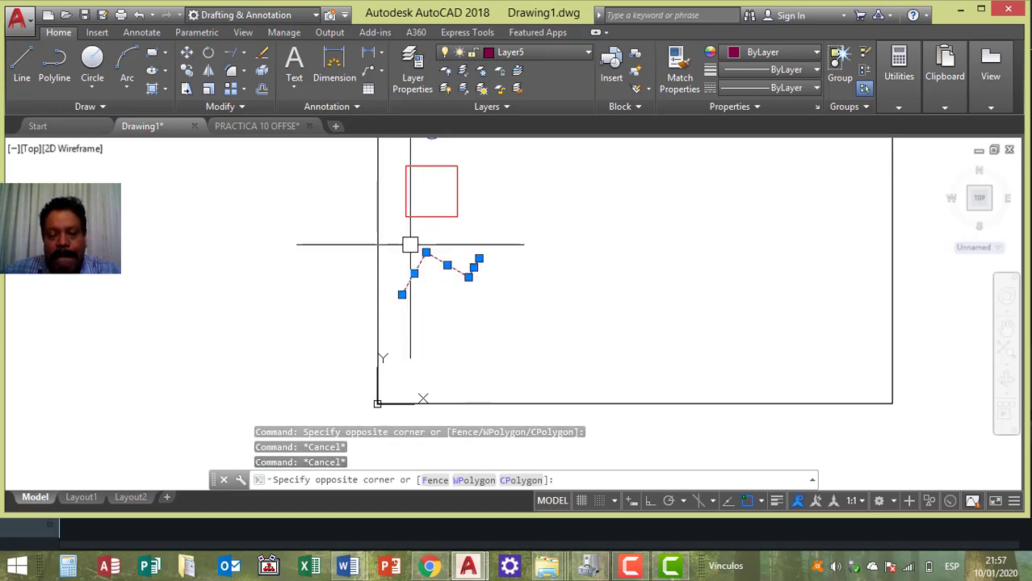
key(Escape)
key(Escape)
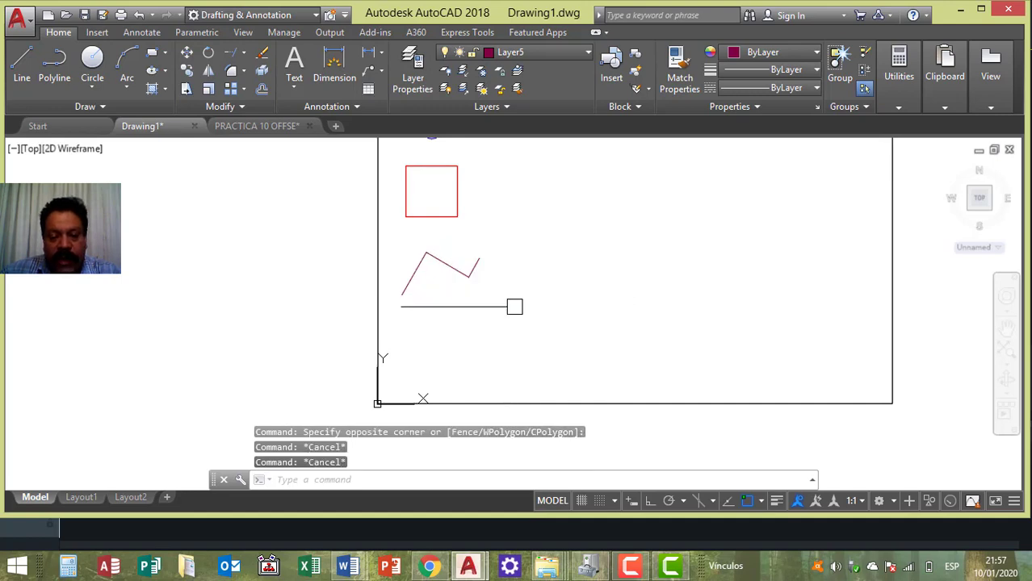
Step: Use crossing windows to select the zigzag's last two segments at their shared vertex, then only its first segment, clearing each selection
click(514, 308)
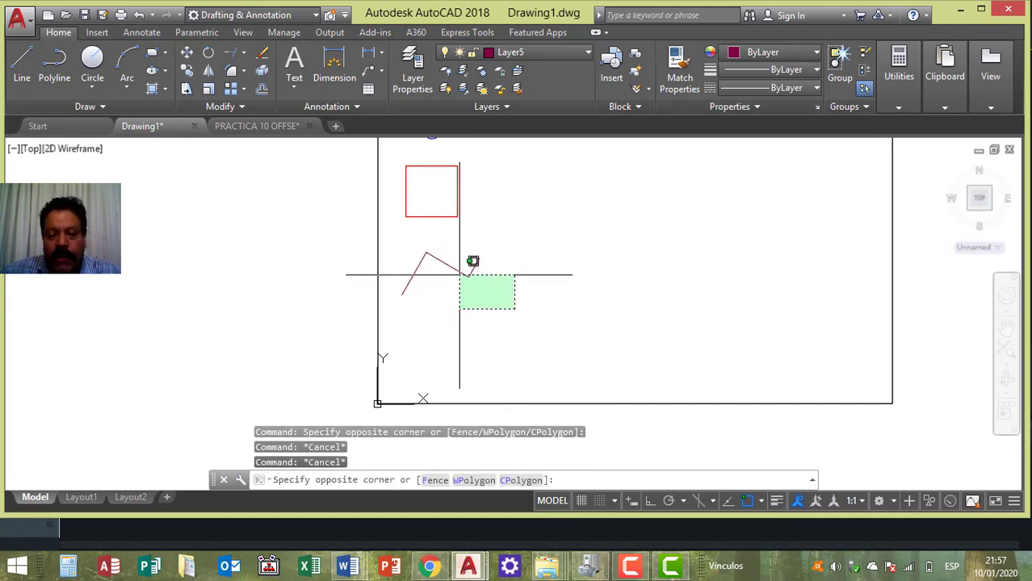
click(460, 275)
key(Escape)
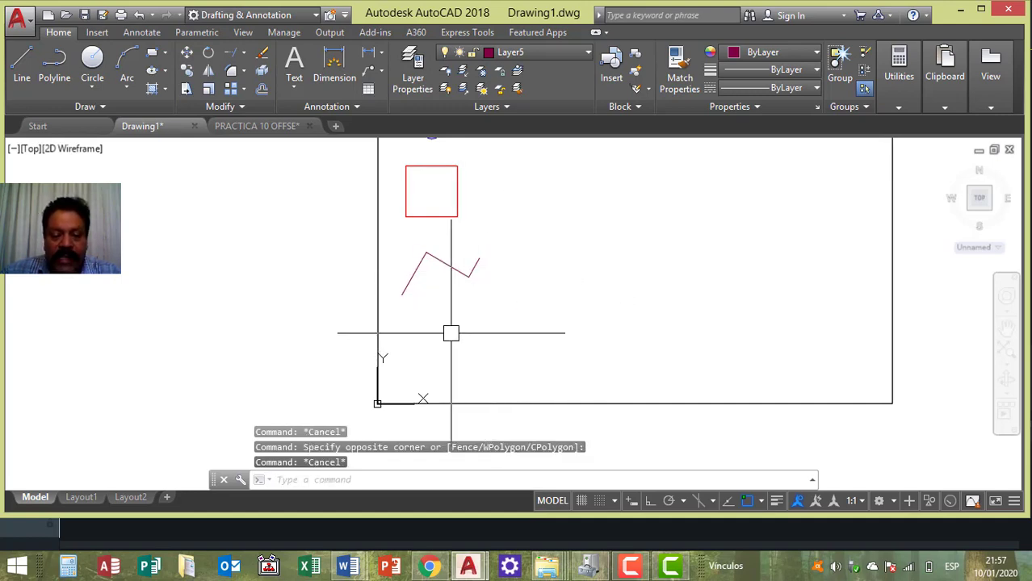
click(447, 331)
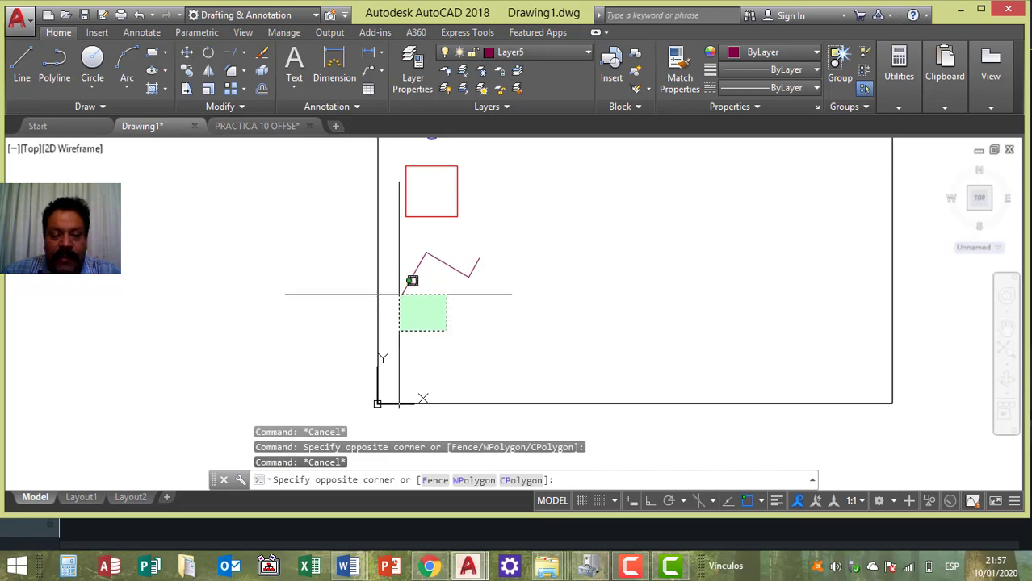
click(399, 295)
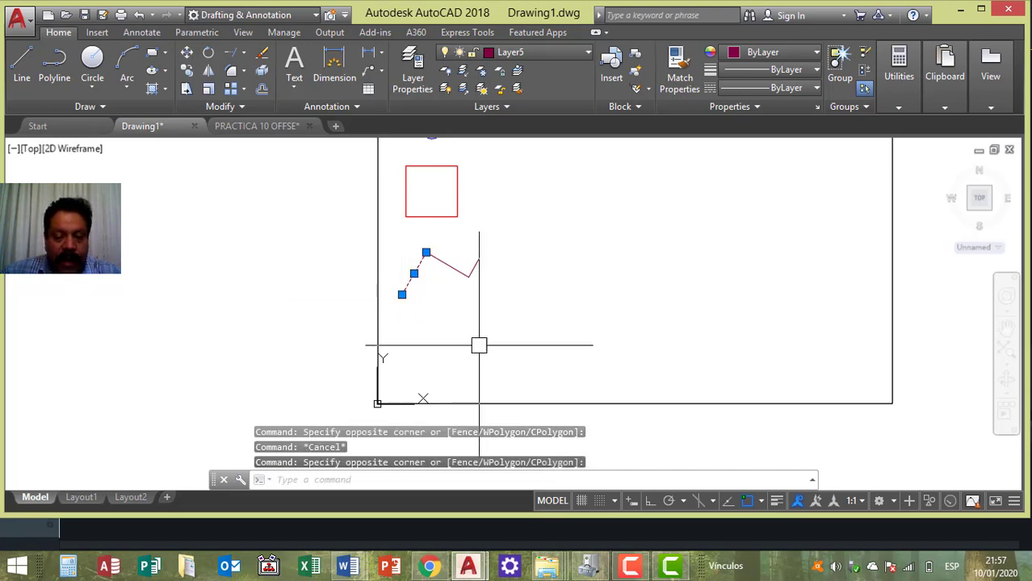
key(Escape)
Step: Enlarge the command window slightly and move the circle to the upper-right part of the rectangle, using a base point above the rectangle
scroll(507, 191, down, 4)
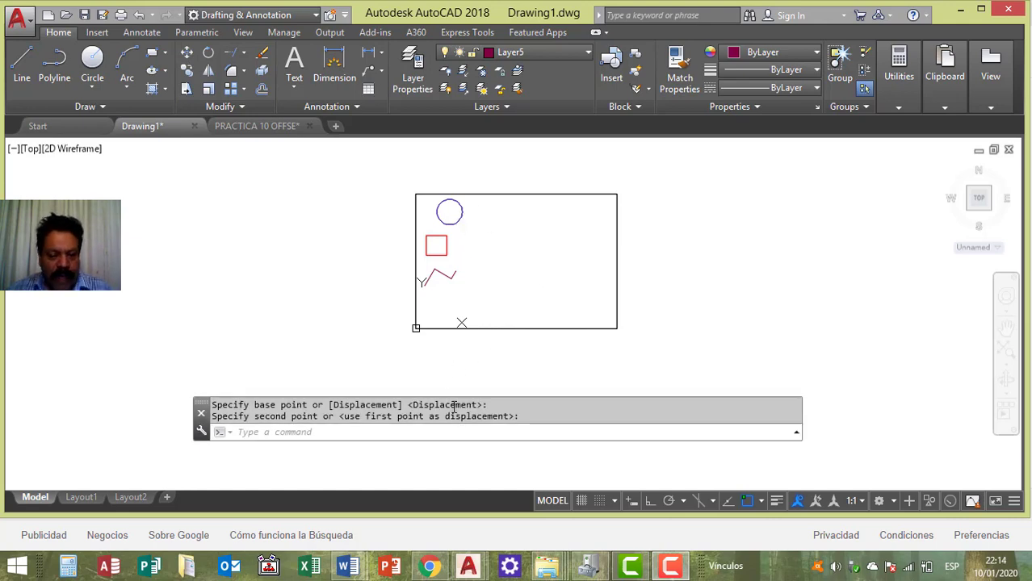
mouse_move(458, 397)
mouse_down()
mouse_move(465, 168)
mouse_move(492, 402)
mouse_move(492, 391)
mouse_up()
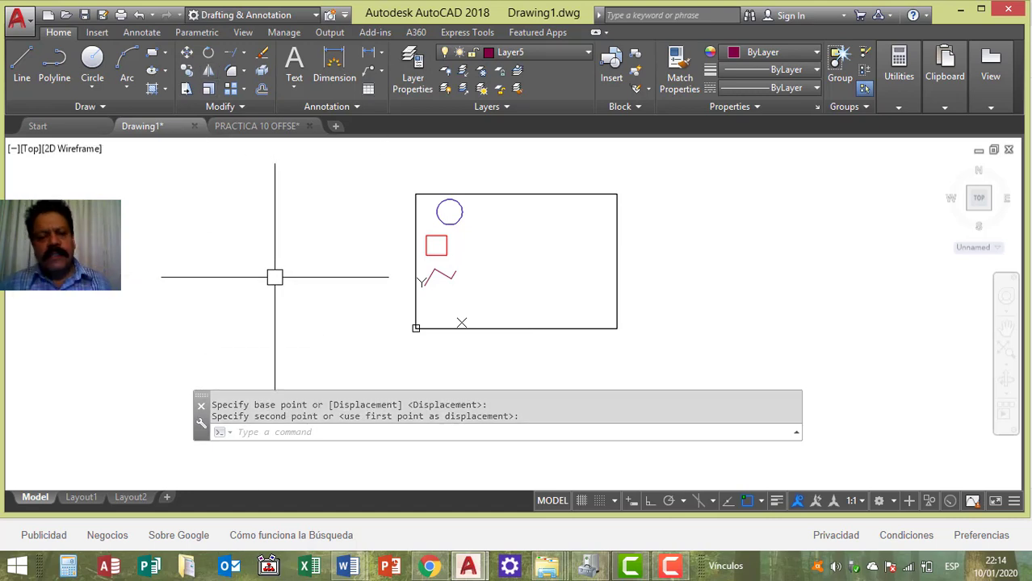
click(186, 54)
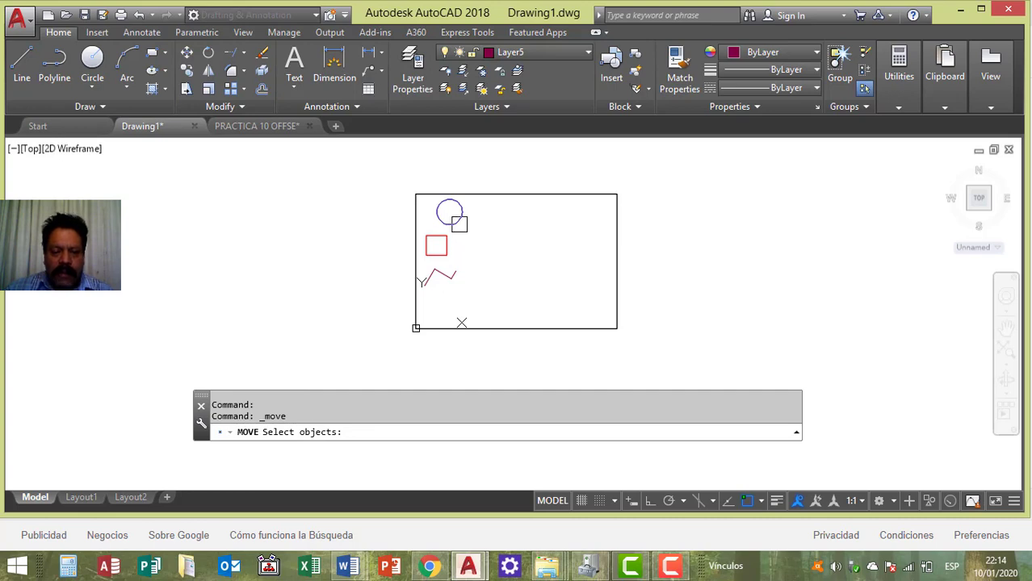
click(459, 222)
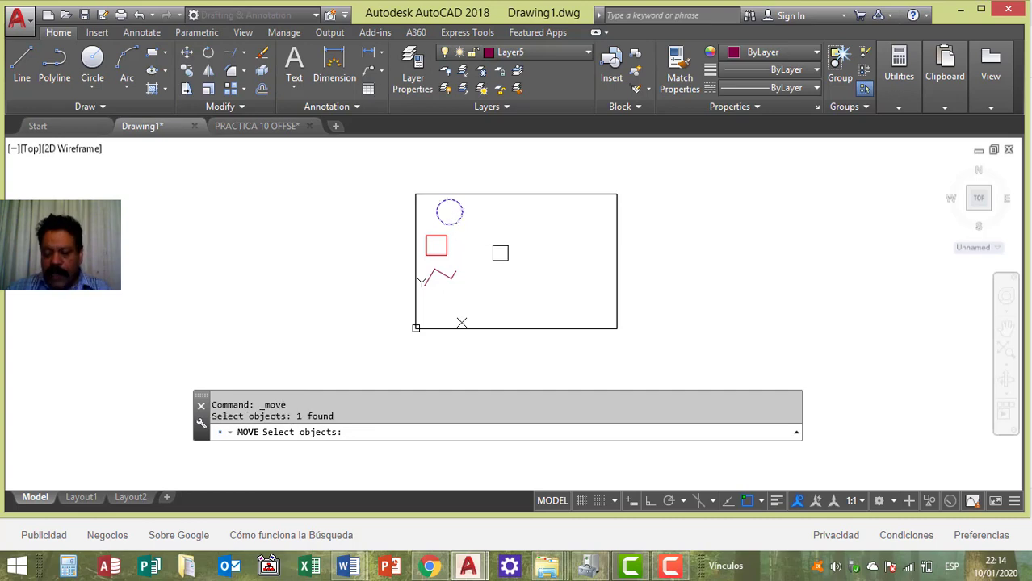
key(Return)
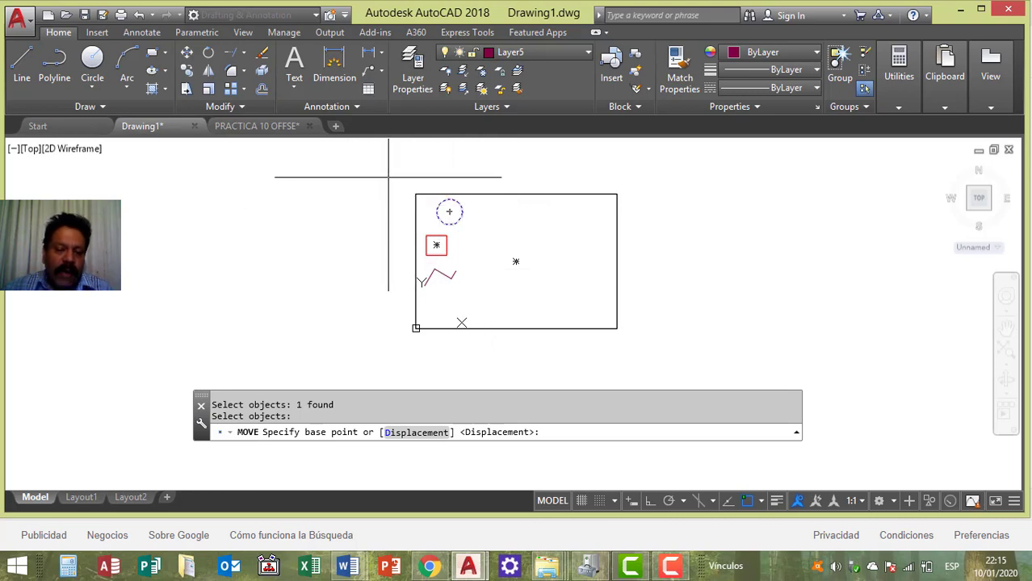
click(415, 143)
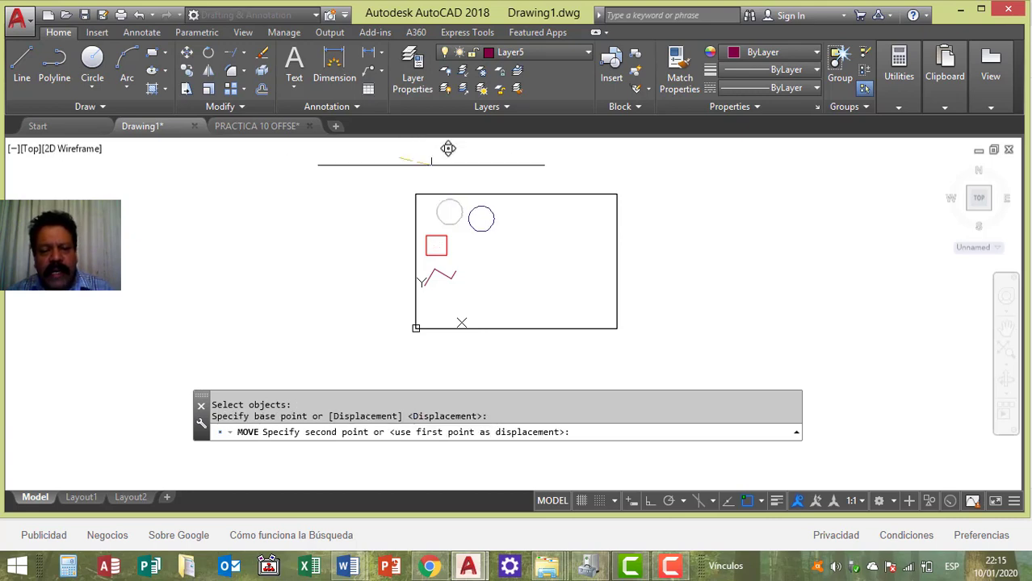
click(536, 164)
Step: Move the circle from the rectangle's upper-right area to just above and right of the red square, using its center as base point
key(Return)
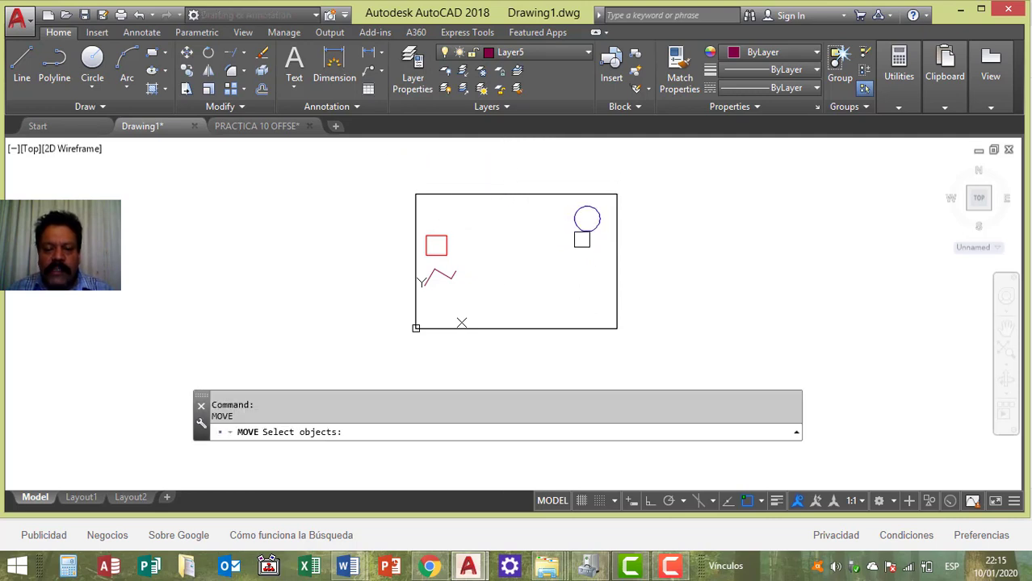
click(587, 232)
key(Return)
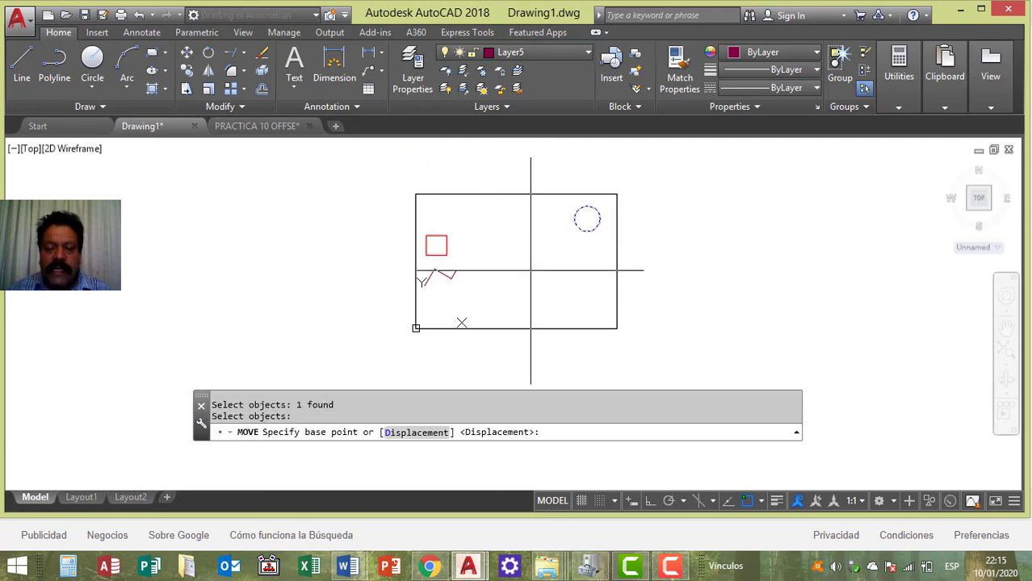
click(587, 218)
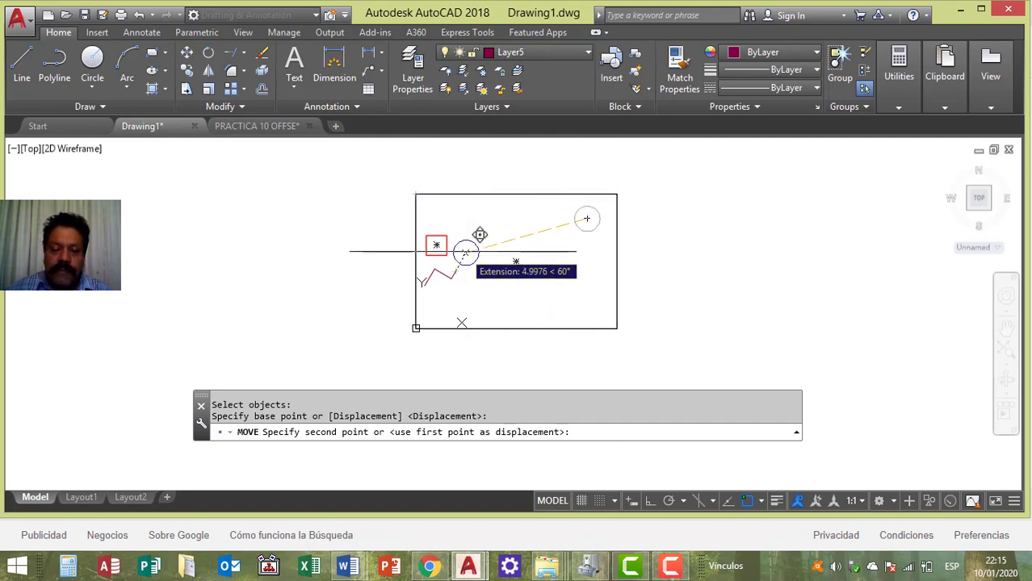
scroll(466, 248, up, 5)
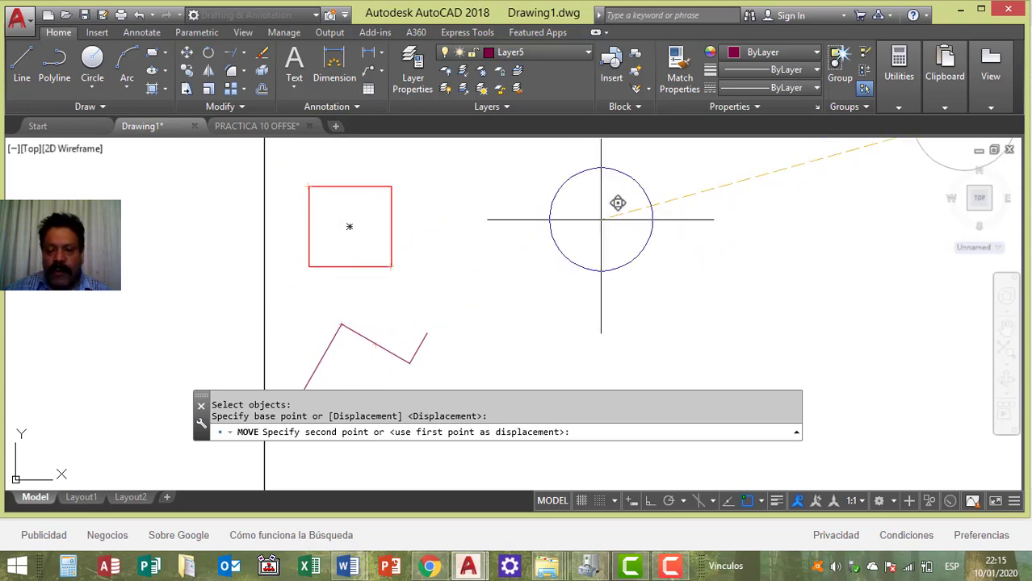
scroll(617, 230, down, 4)
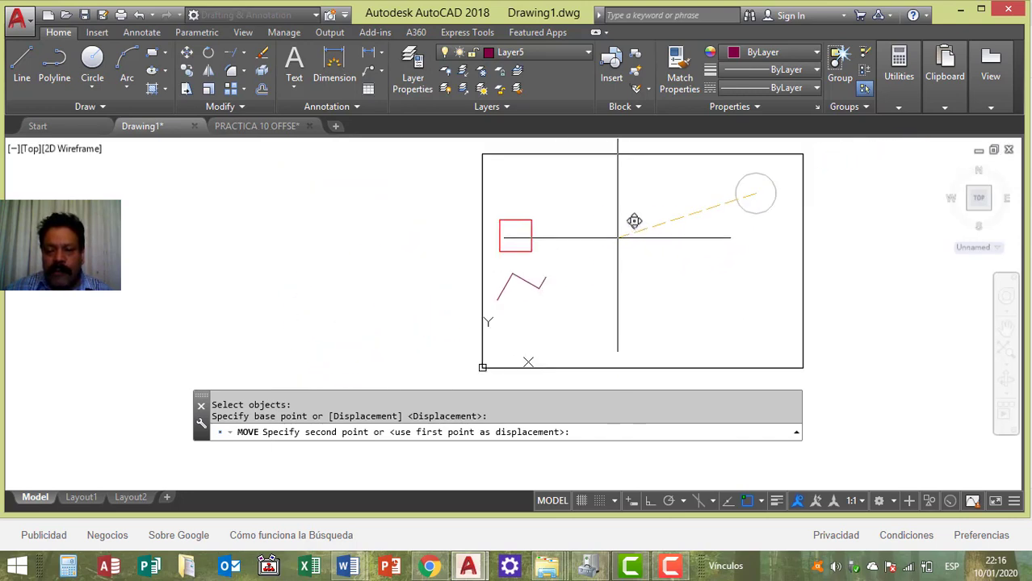
click(583, 193)
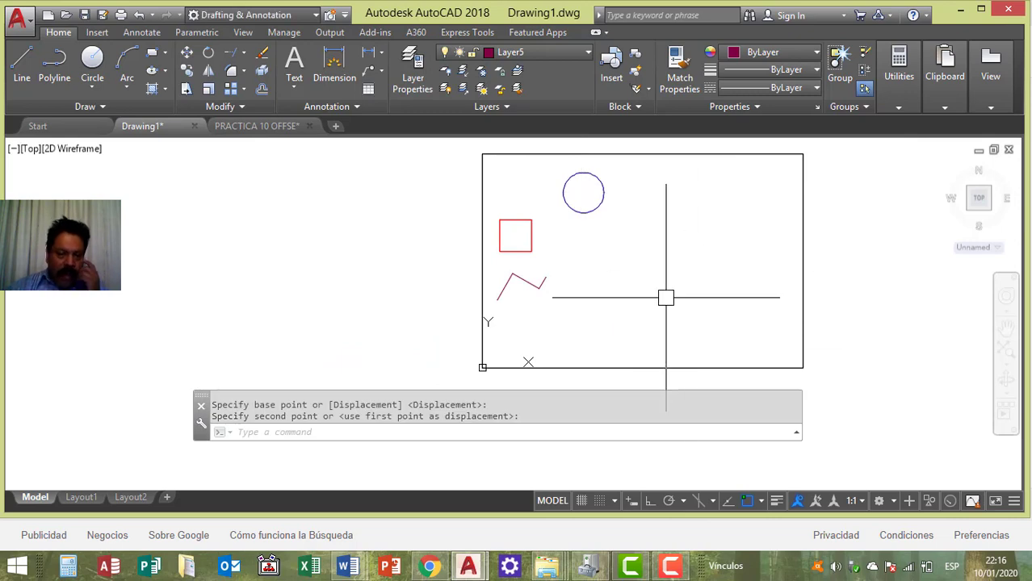
Step: Rotate the red square, using its lower-right corner as the base point
click(209, 54)
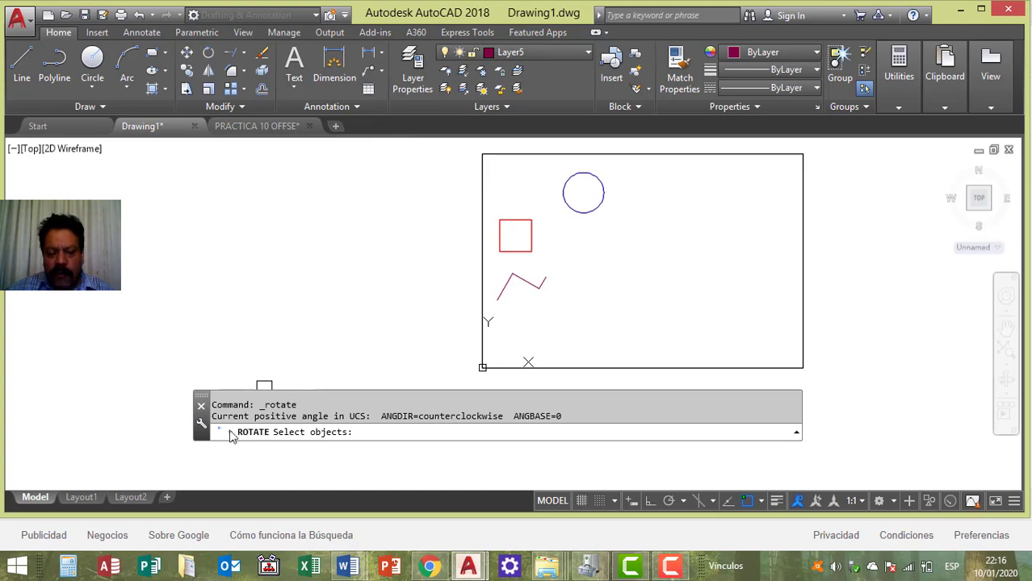
click(528, 236)
key(Return)
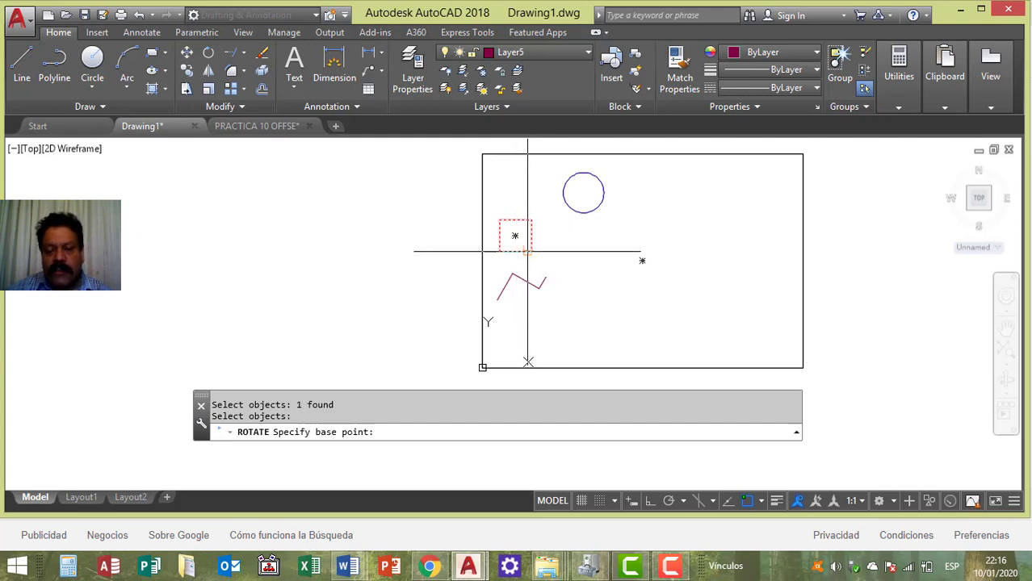
scroll(533, 250, up, 5)
mouse_move(530, 249)
middle_down()
mouse_move(562, 244)
mouse_move(549, 311)
middle_up()
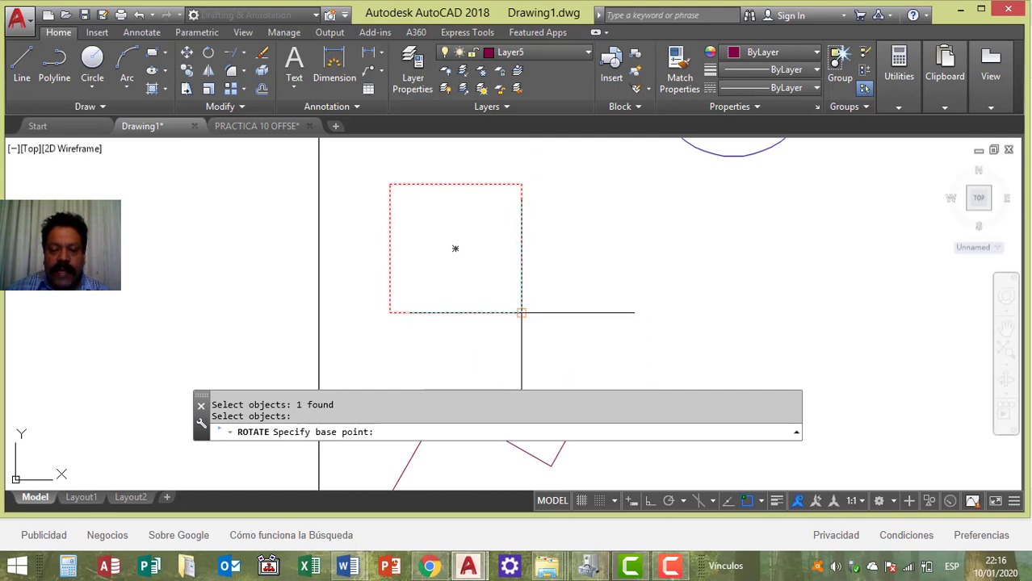
click(522, 313)
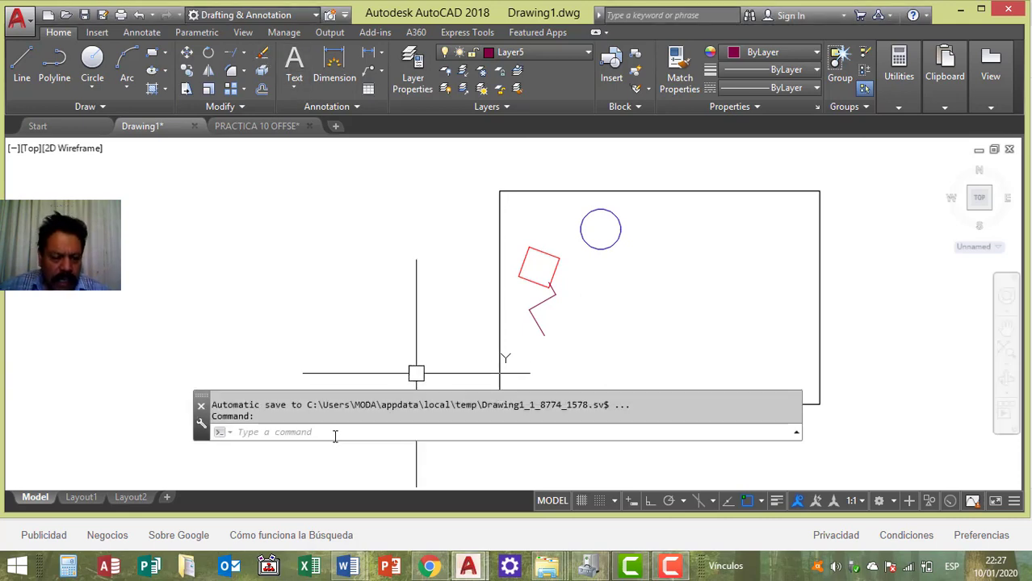
Step: Erase the blue circle and the rotated red square one after the other
click(261, 53)
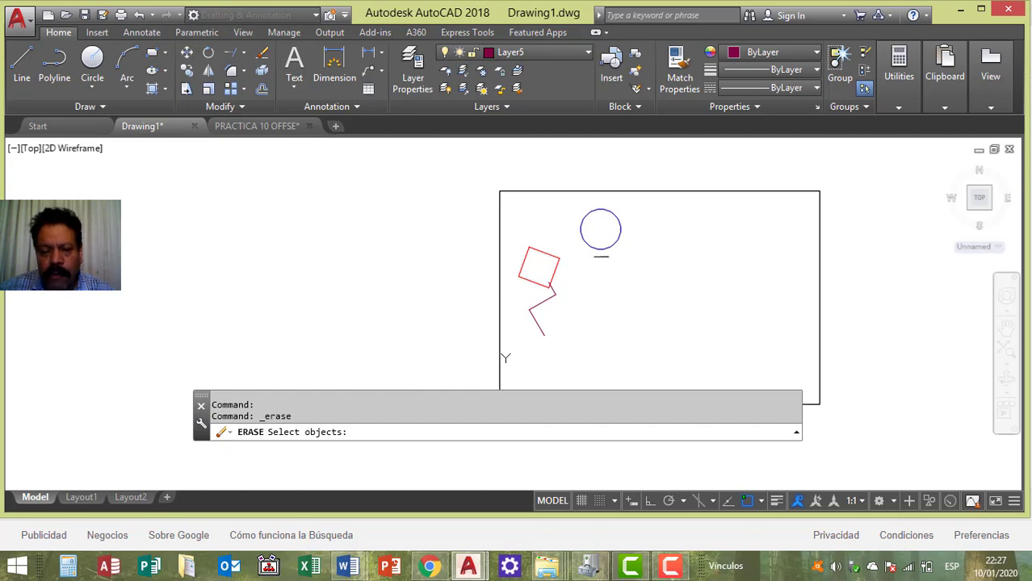
click(612, 247)
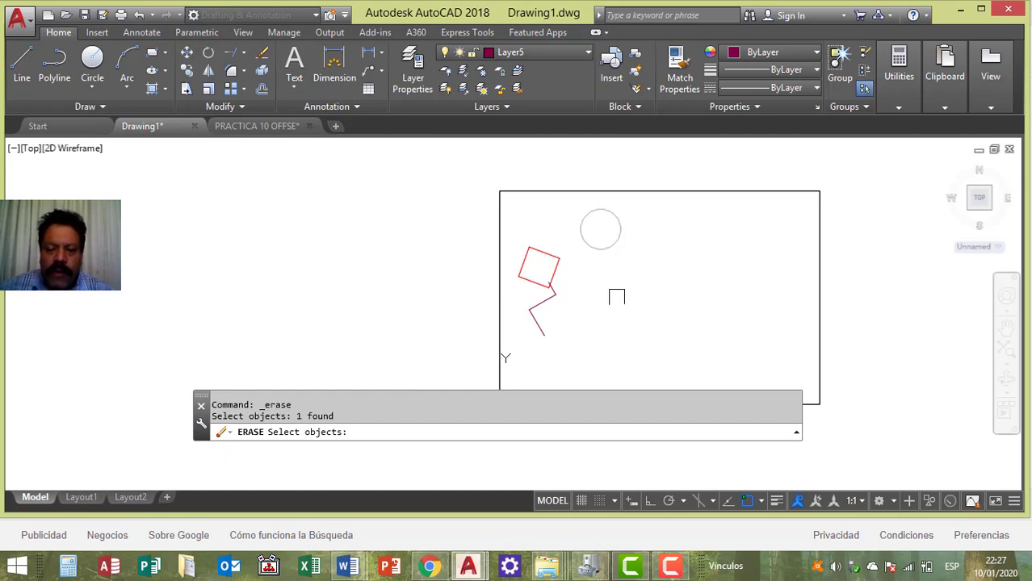
key(Return)
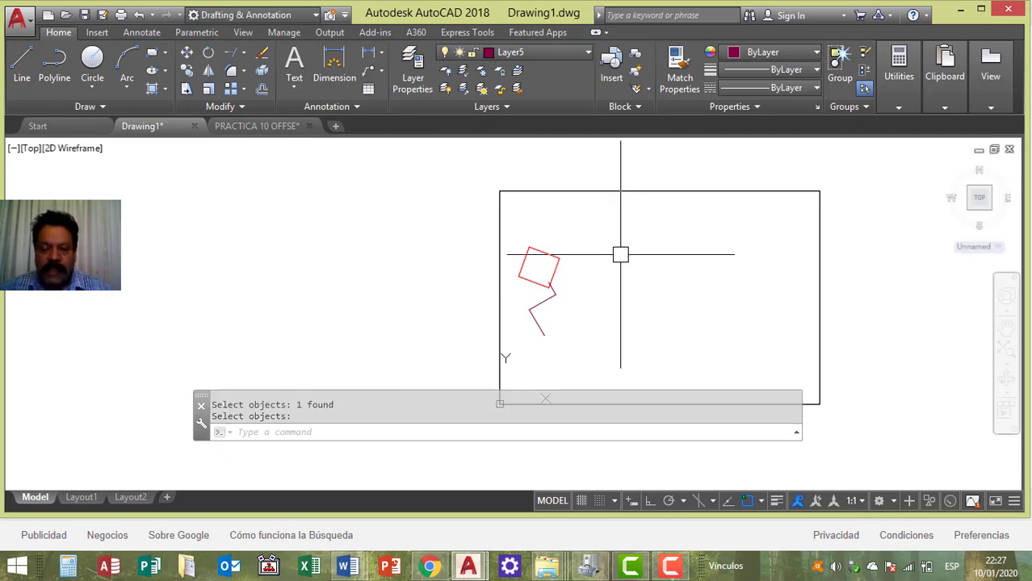
key(Return)
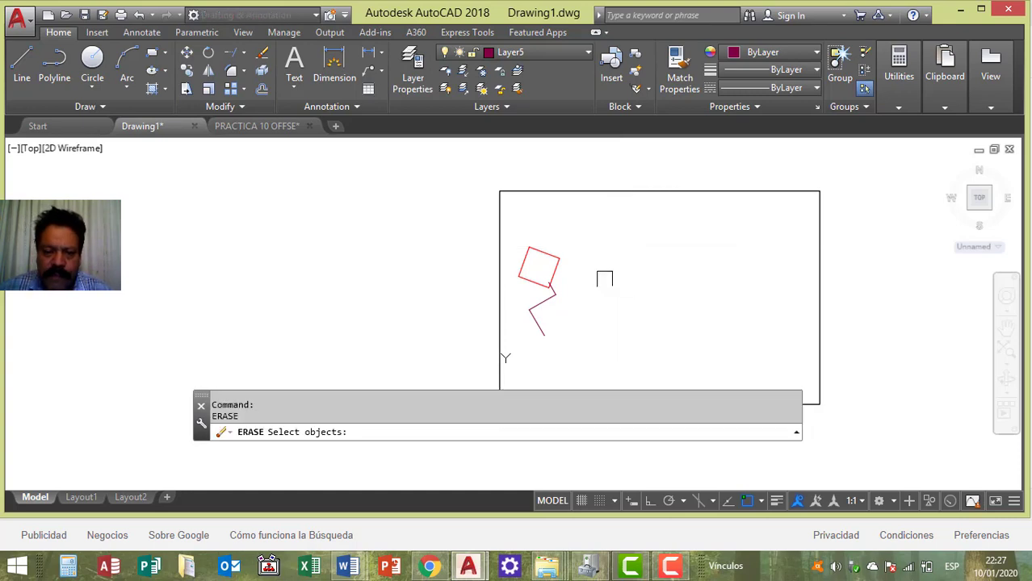
click(557, 265)
key(Return)
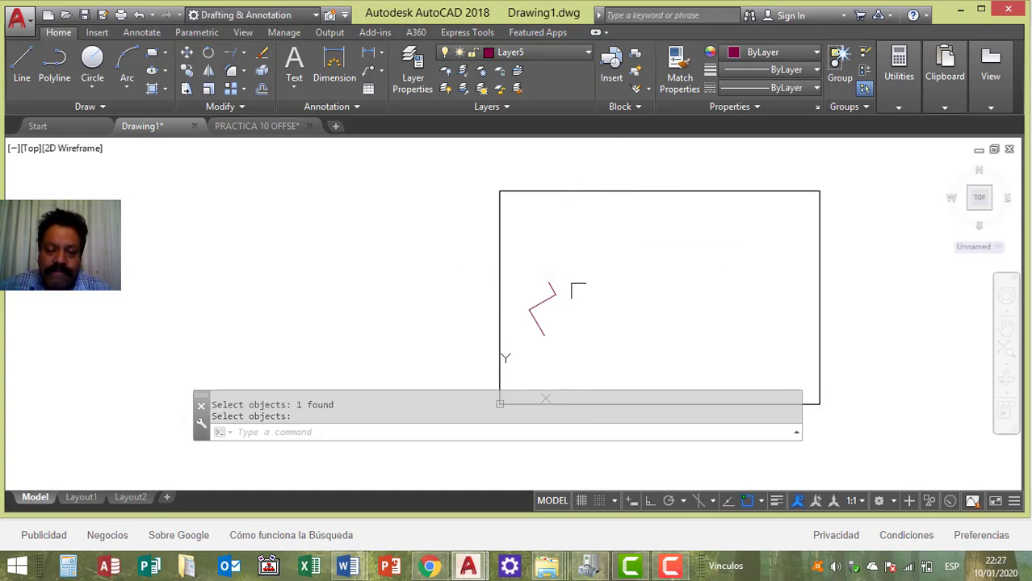
Step: Erase only the zigzag's two outer segments by crossing-selecting all three and removing the middle one from the selection
key(Return)
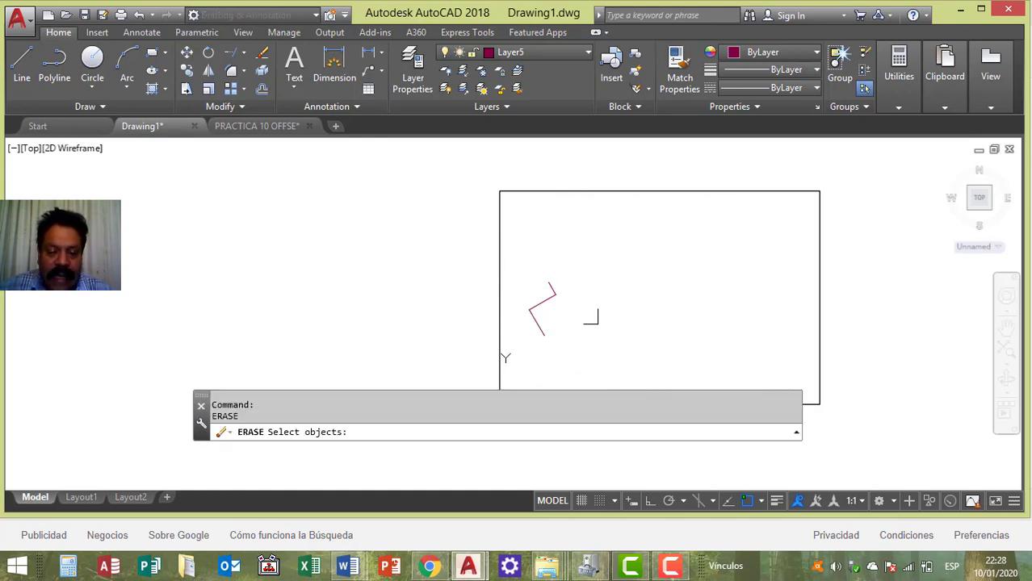
click(602, 356)
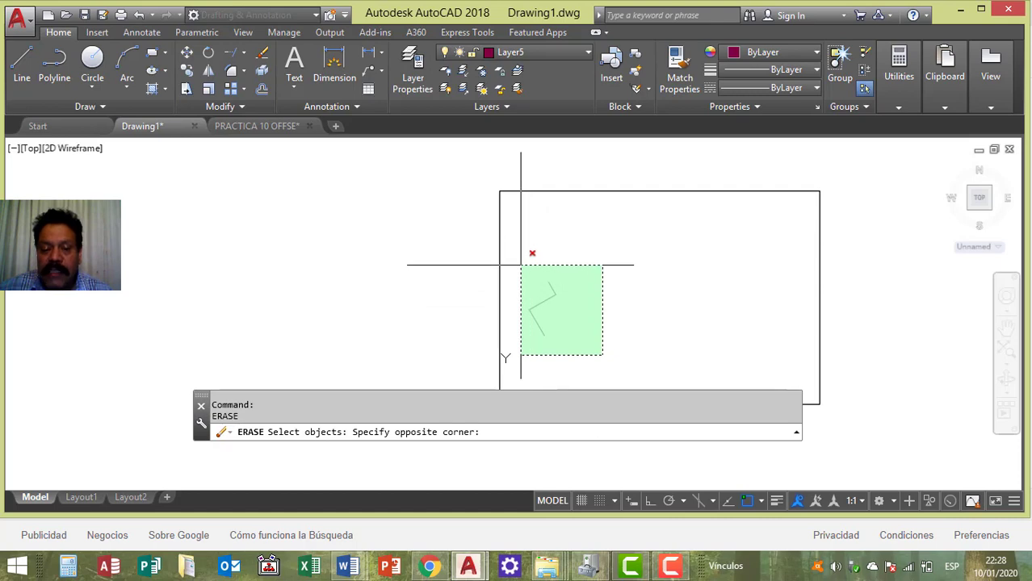
scroll(520, 265, up, 4)
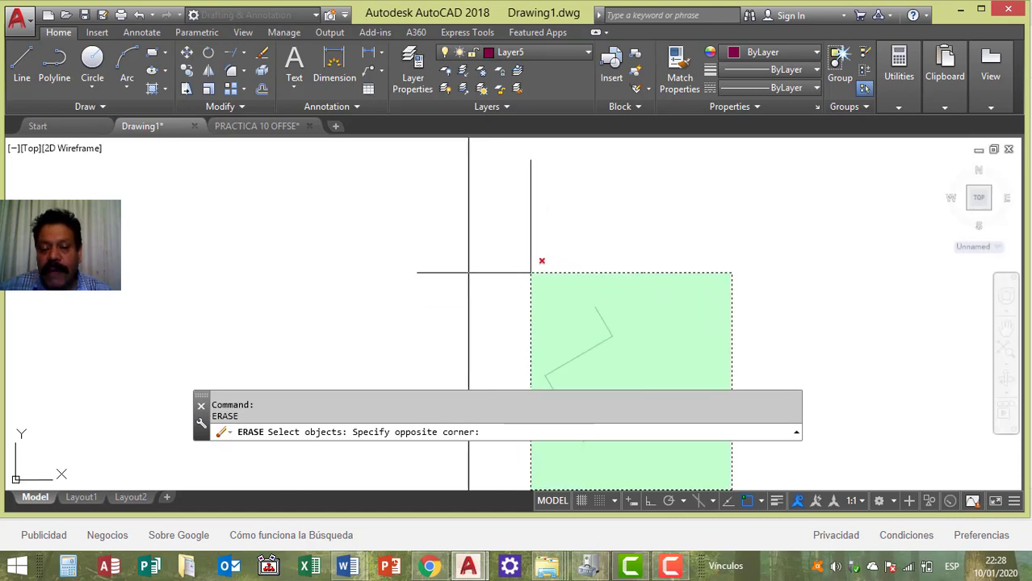
mouse_move(533, 274)
middle_down()
mouse_move(475, 155)
mouse_move(436, 138)
middle_up()
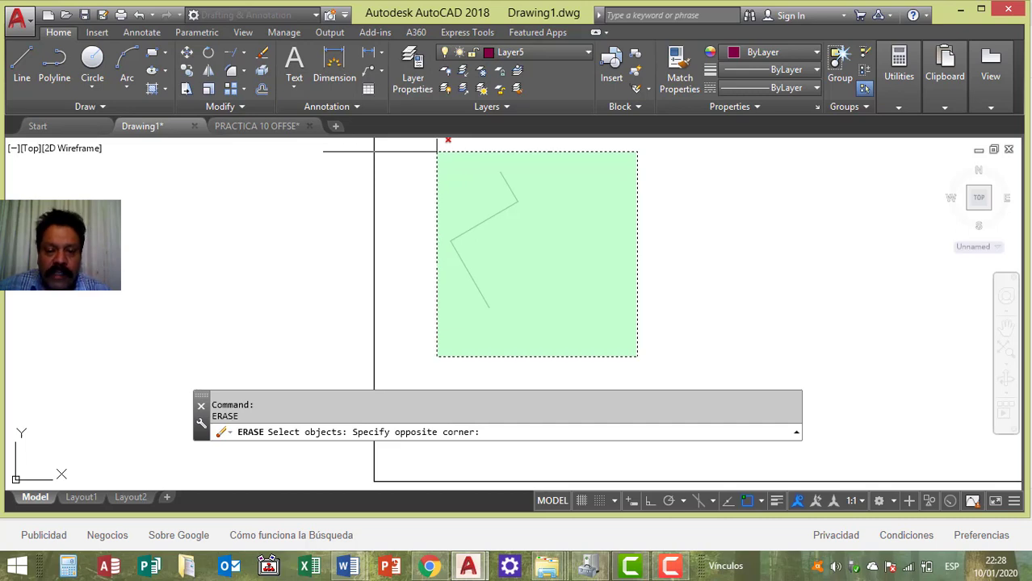
click(437, 152)
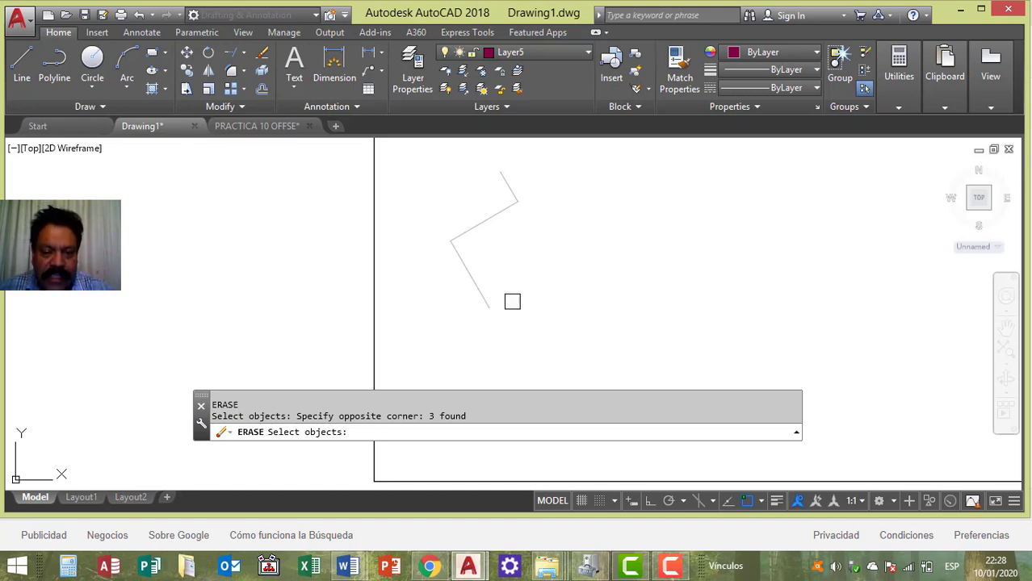
shift+click(492, 221)
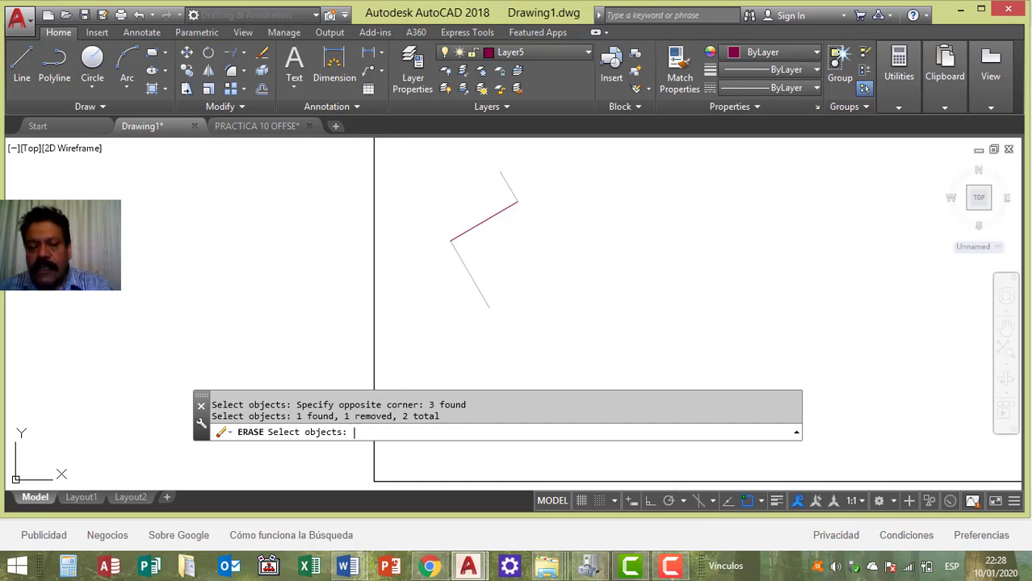
key(Return)
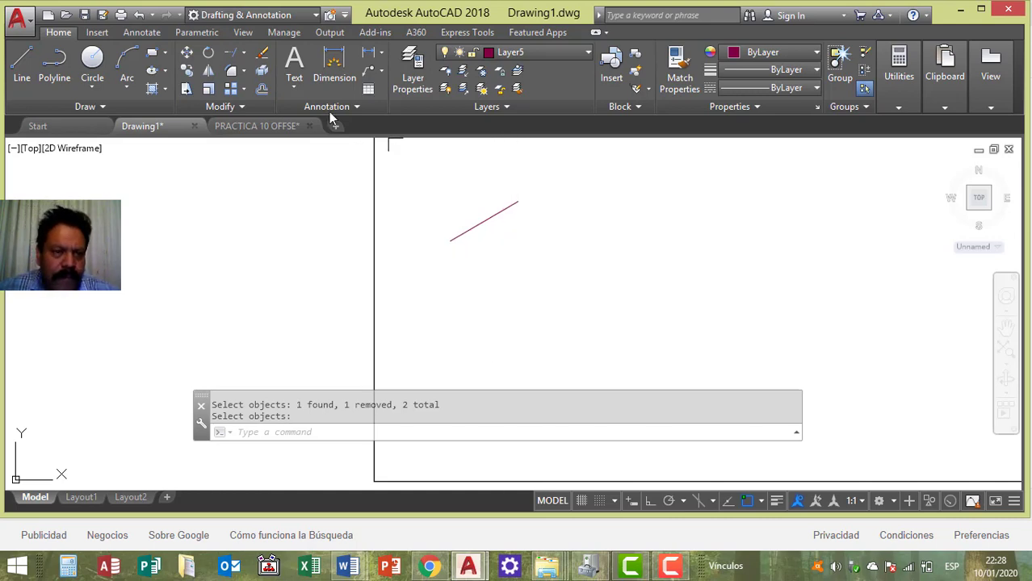
Step: Undo the erasures of the zigzag segments, the red square and the circle
click(137, 15)
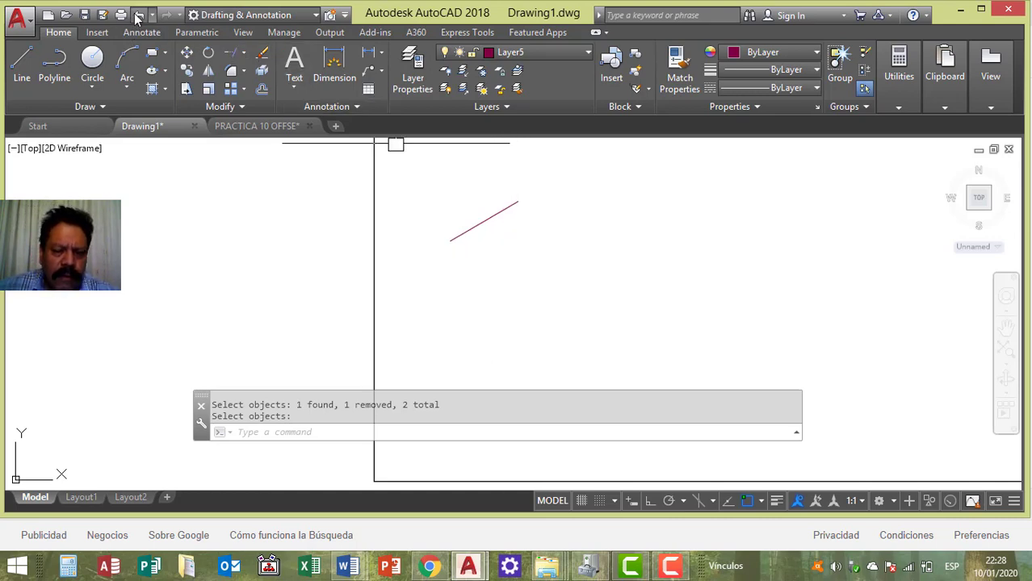
click(136, 15)
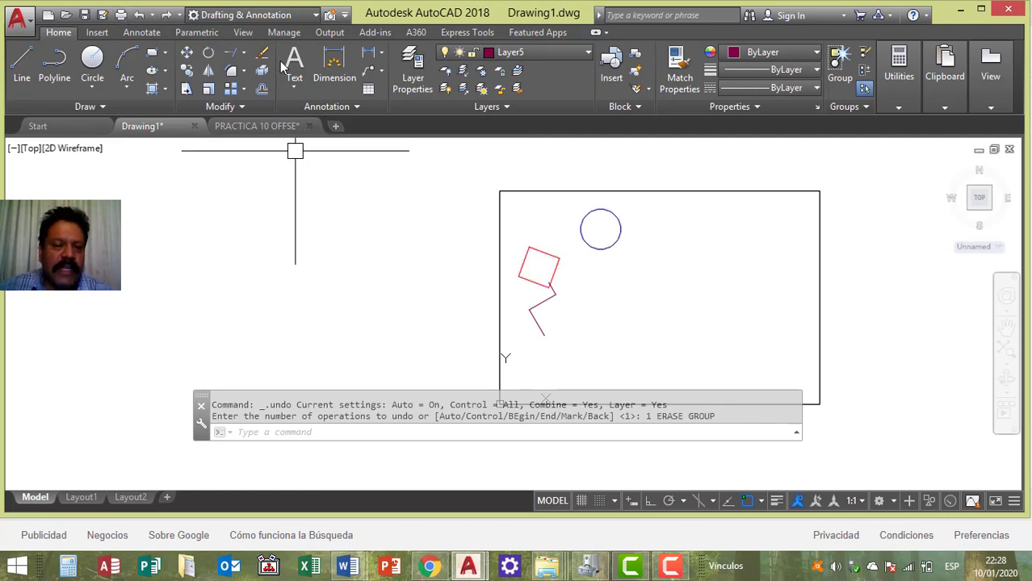
Step: Copy the circle by its center to the red square's top corner and to the zigzag's lower endpoint
click(189, 73)
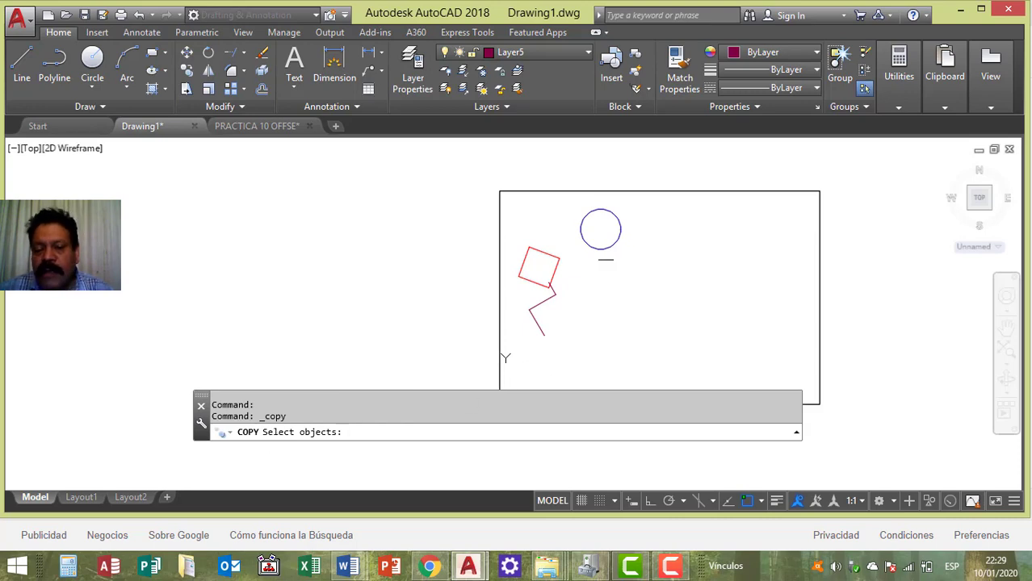
click(603, 250)
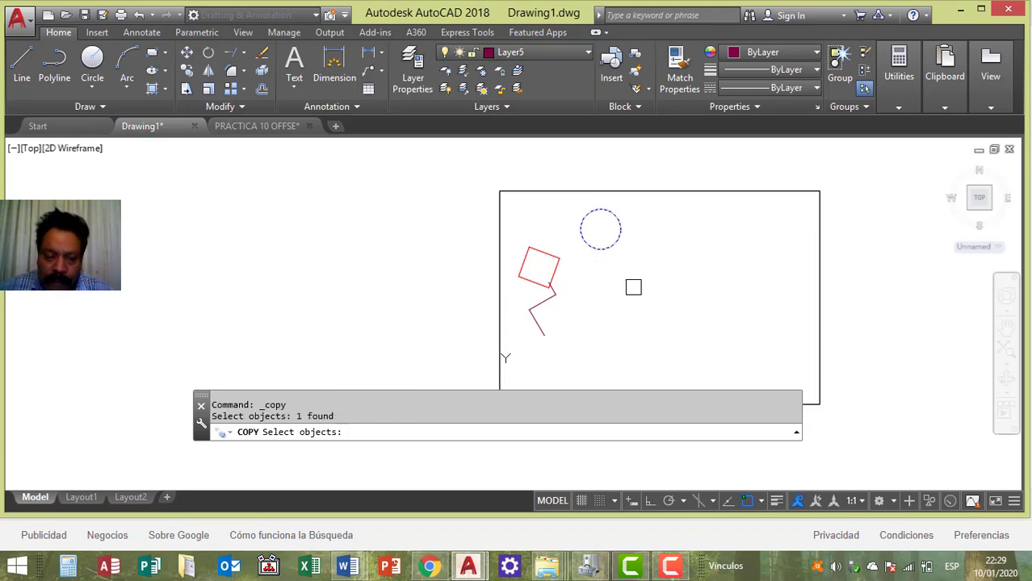
key(Return)
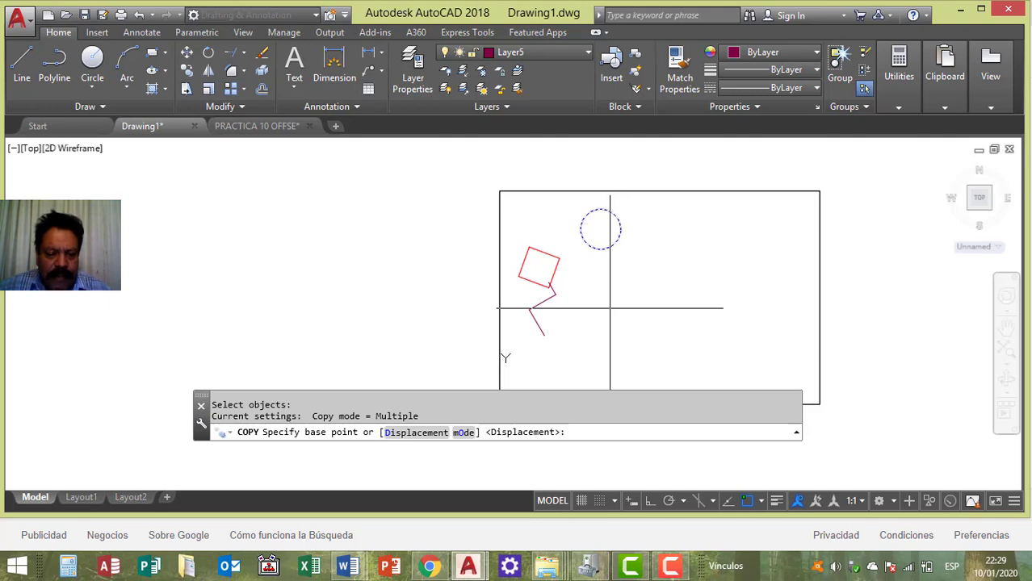
click(600, 229)
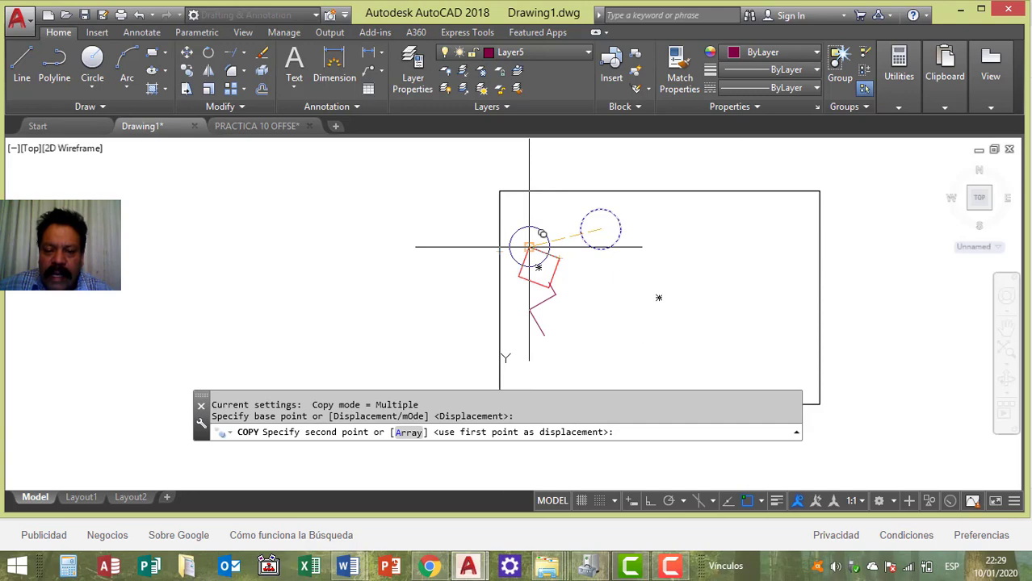
click(529, 247)
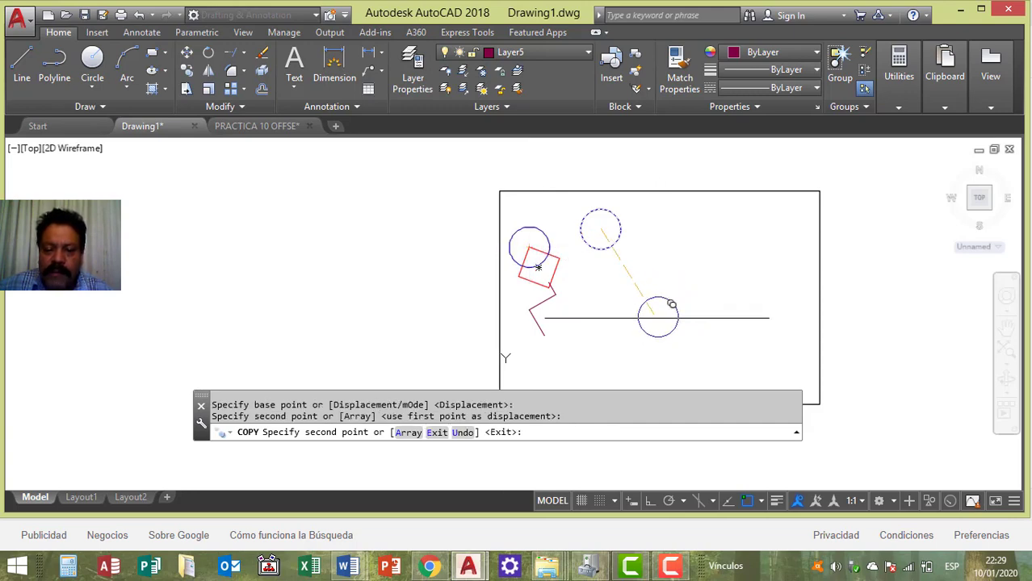
click(544, 336)
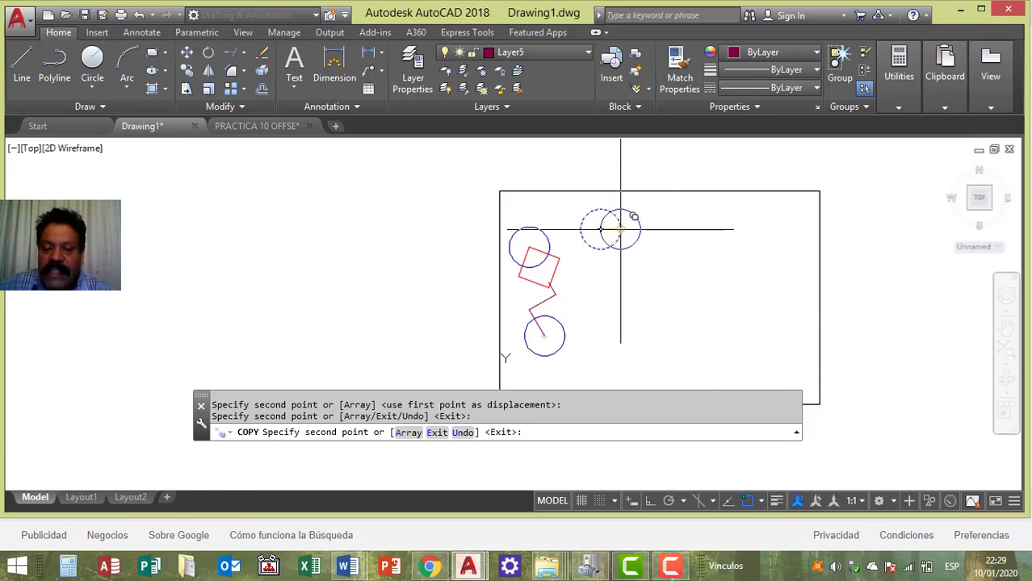
Step: Place three more overlapping circle copies in a row, each centered on the right quadrant of the preceding circle
click(621, 230)
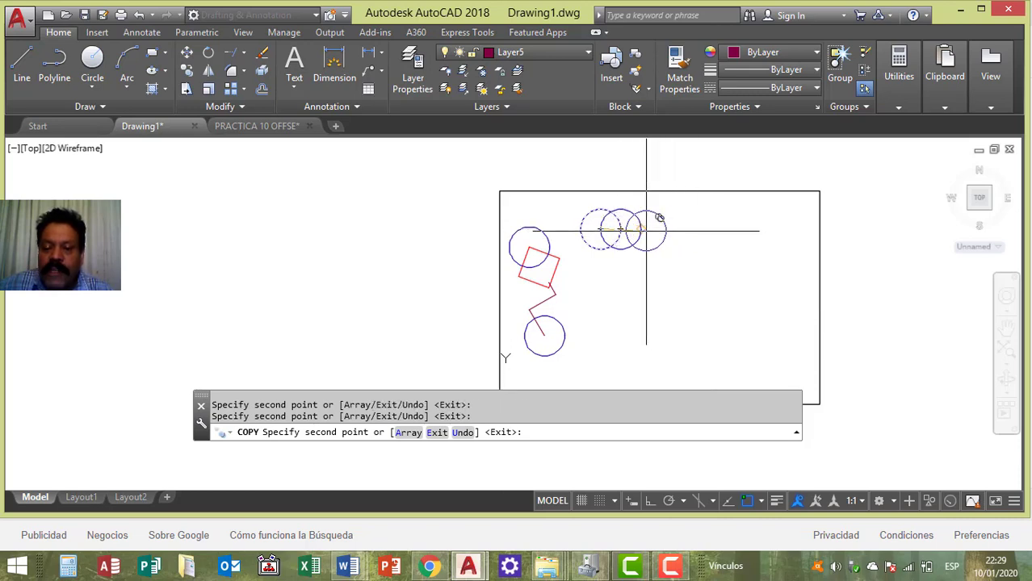
click(641, 230)
click(660, 231)
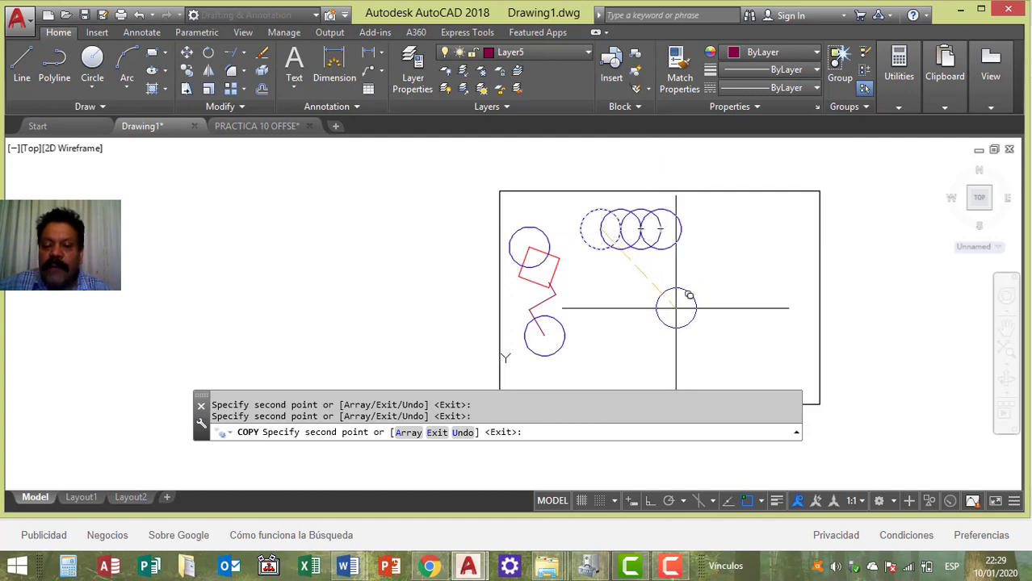
Step: Place circle copies centered on the large rectangle's upper-right and lower-right corners
click(819, 191)
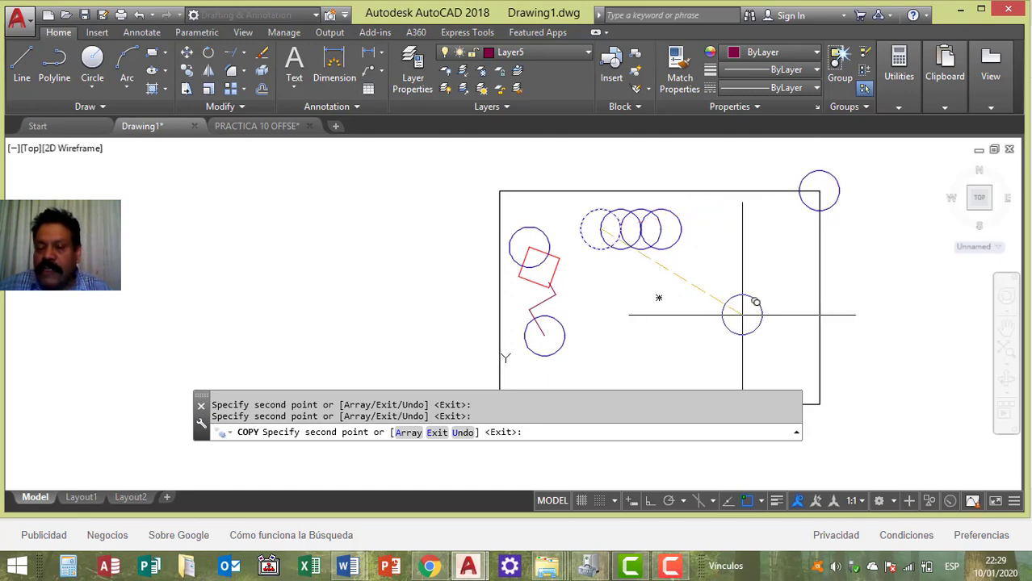
scroll(742, 260, down, 2)
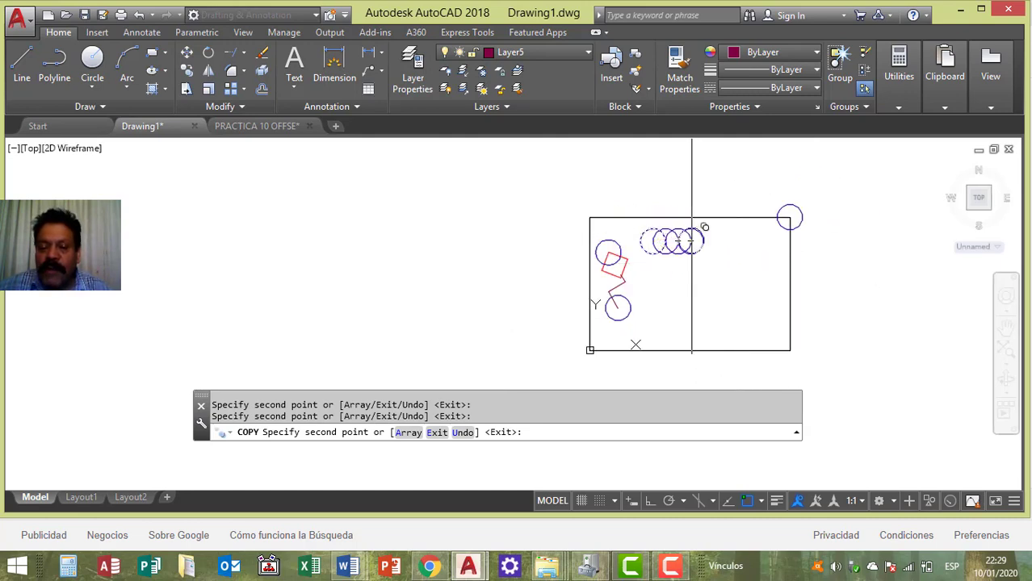
click(789, 349)
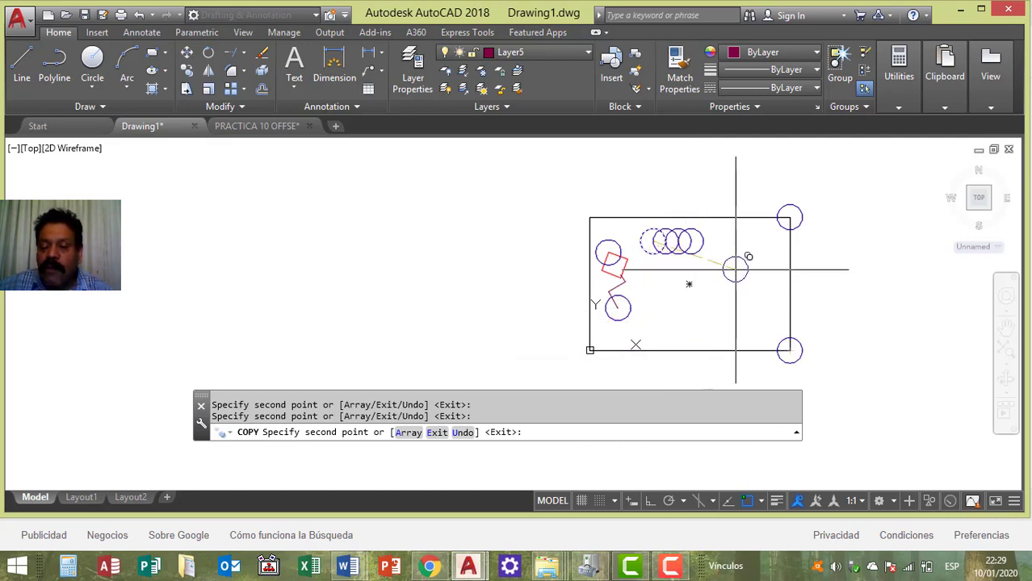
Step: Place five more circle copies freely in the right part of the large rectangle and finish the Copy command
click(755, 242)
click(731, 312)
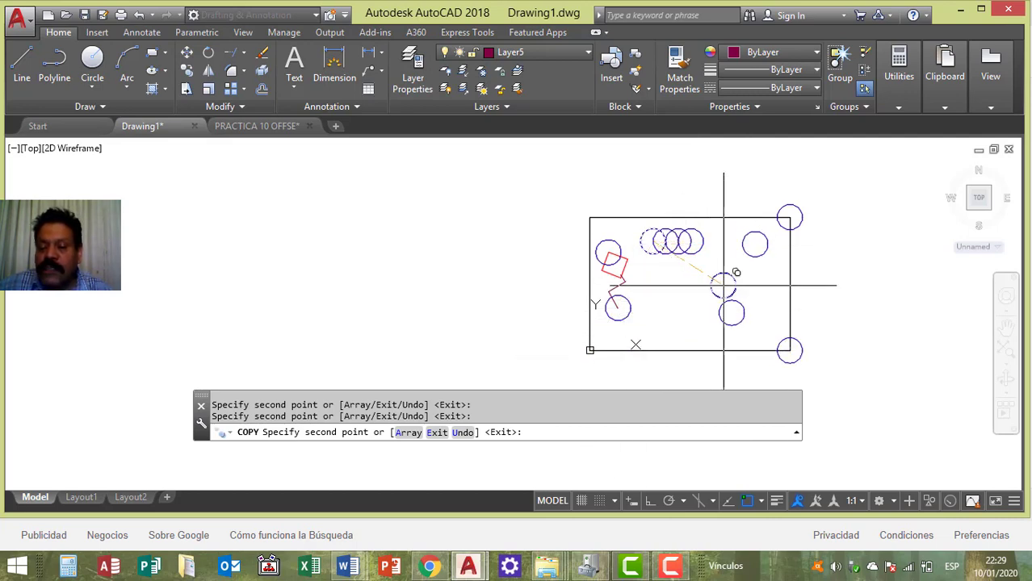
click(723, 285)
click(757, 283)
click(764, 325)
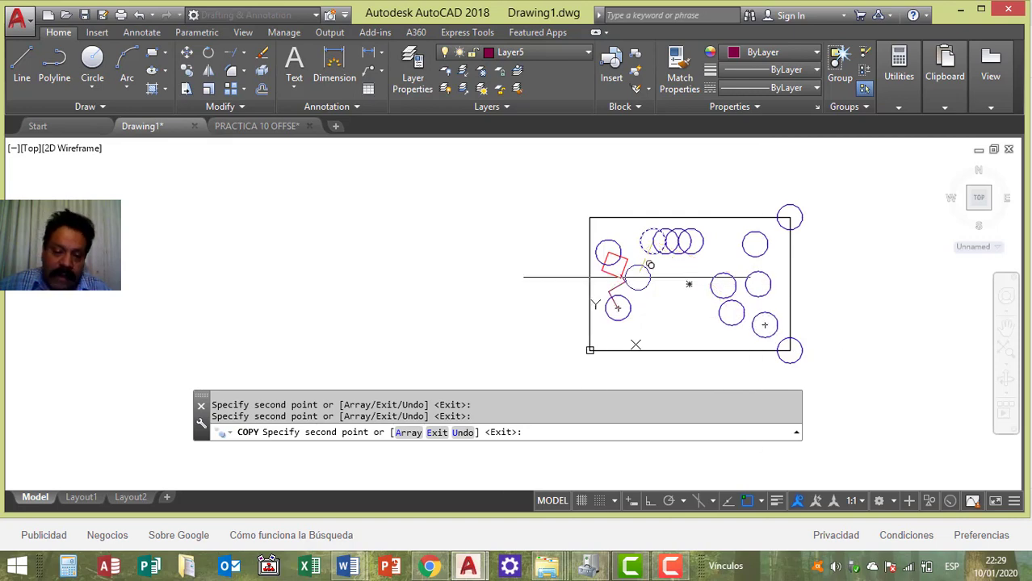
key(Return)
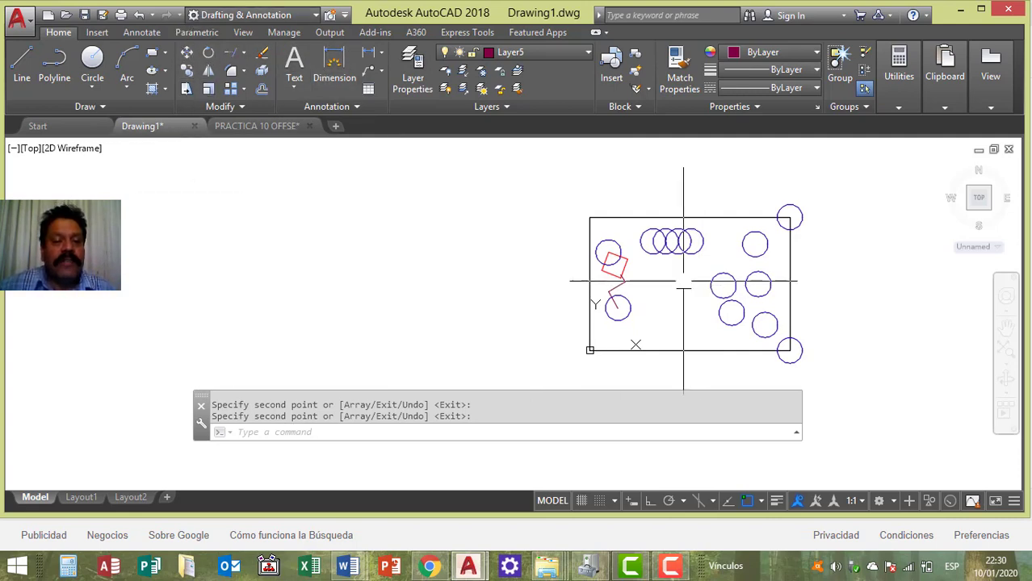
Step: Undo the whole group of circle copies
click(139, 16)
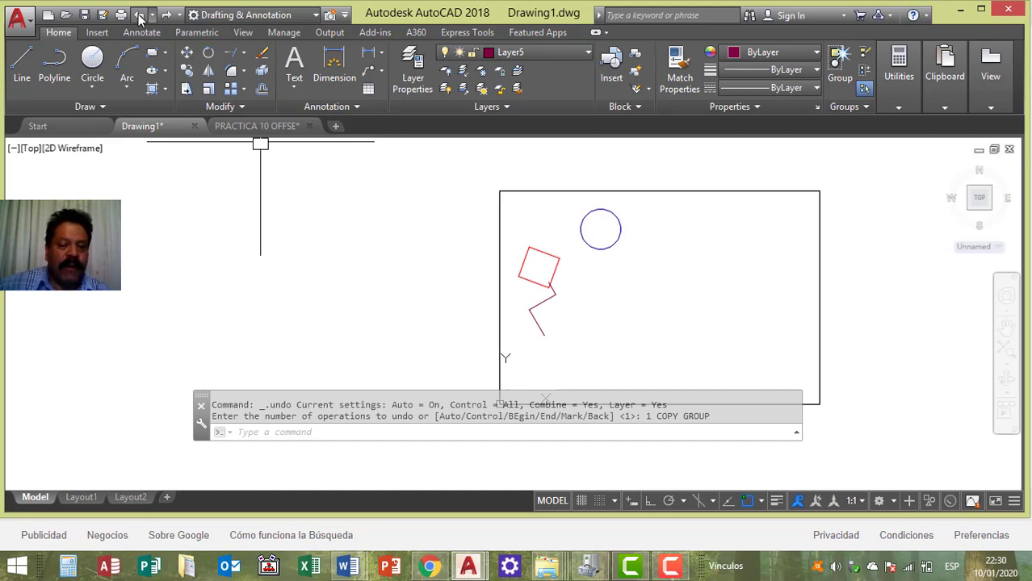
click(138, 16)
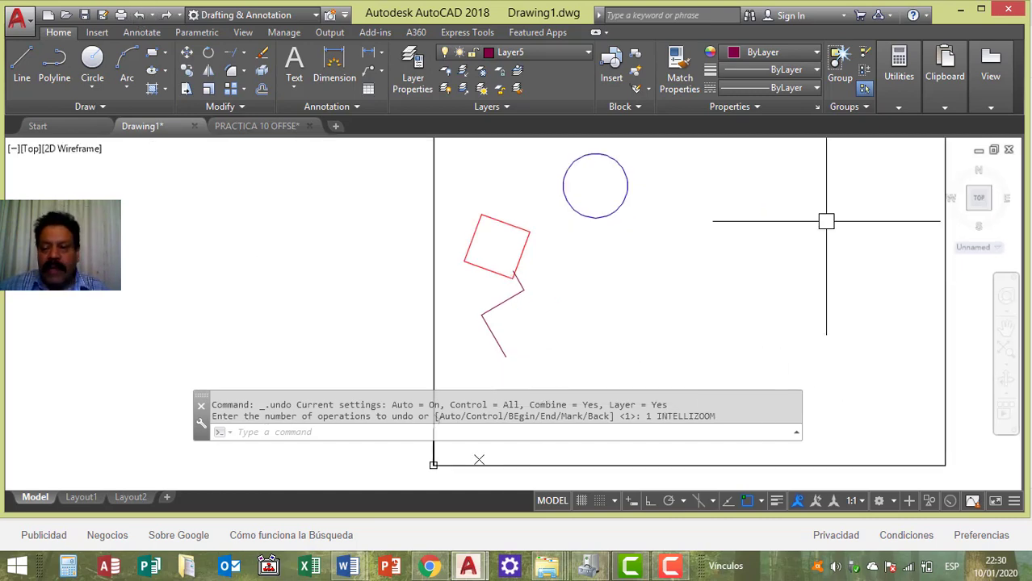
middle_drag(738, 223, 737, 195)
scroll(734, 246, down, 2)
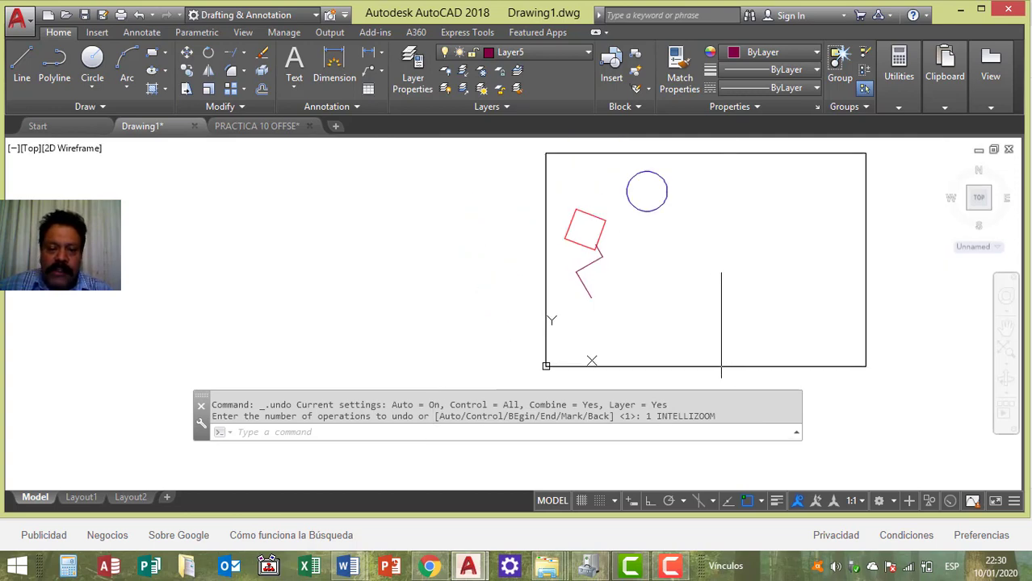
Step: Move the three zigzag segments a short distance downward, clear of the red square, selecting them together with a crossing window
click(186, 53)
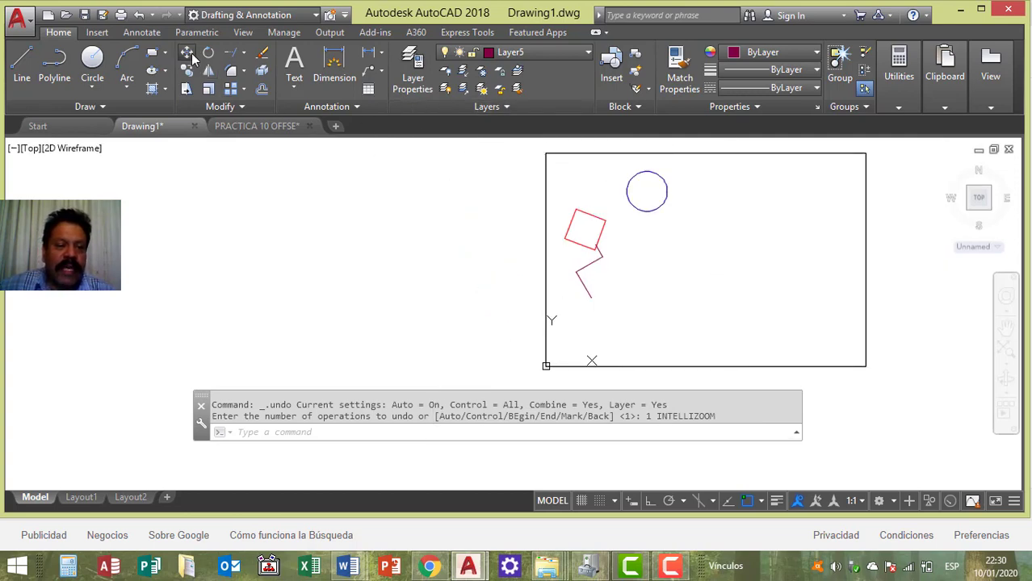
click(663, 325)
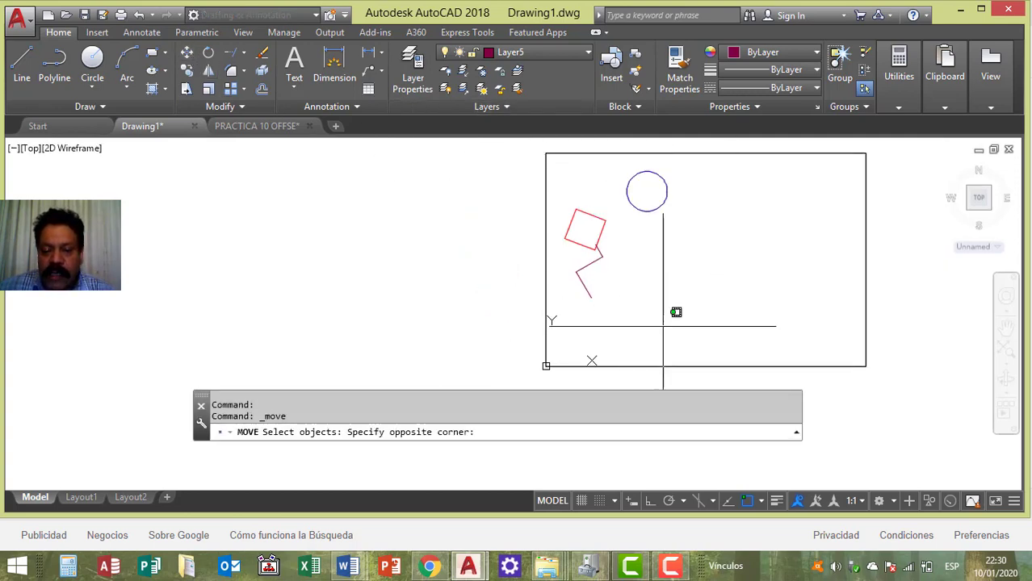
click(574, 240)
key(Return)
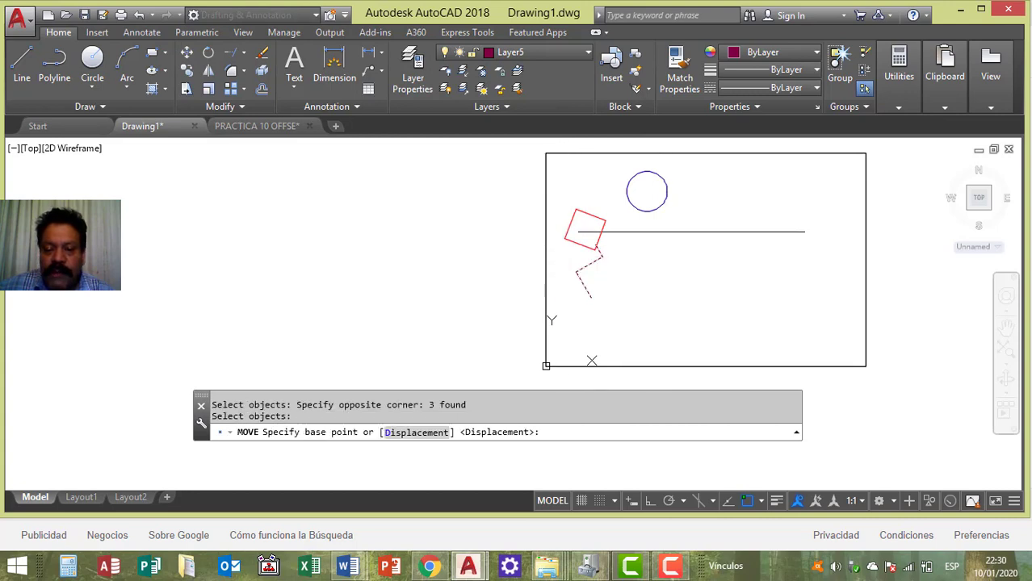
click(693, 232)
click(697, 270)
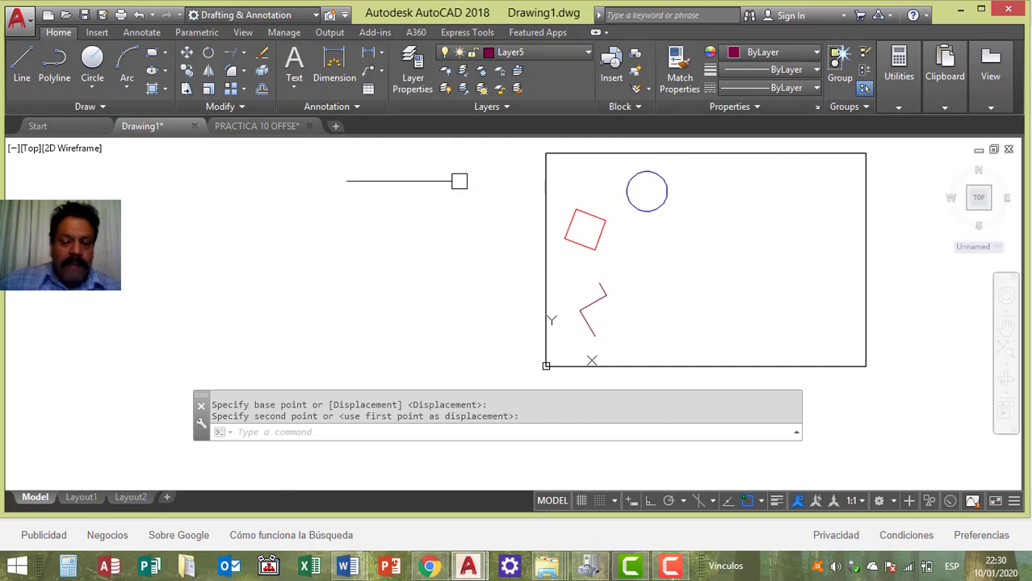
click(209, 71)
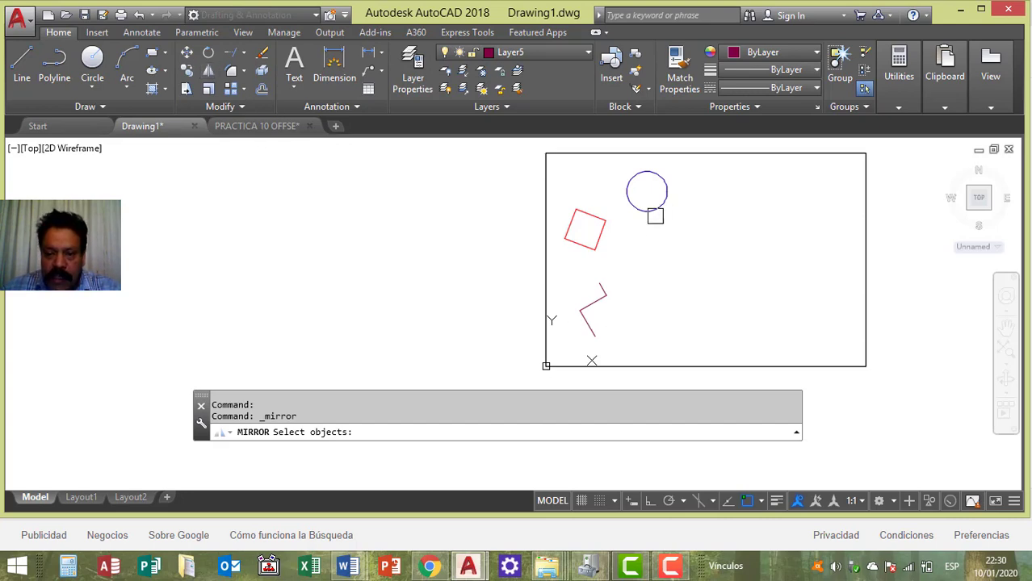
click(655, 210)
key(Return)
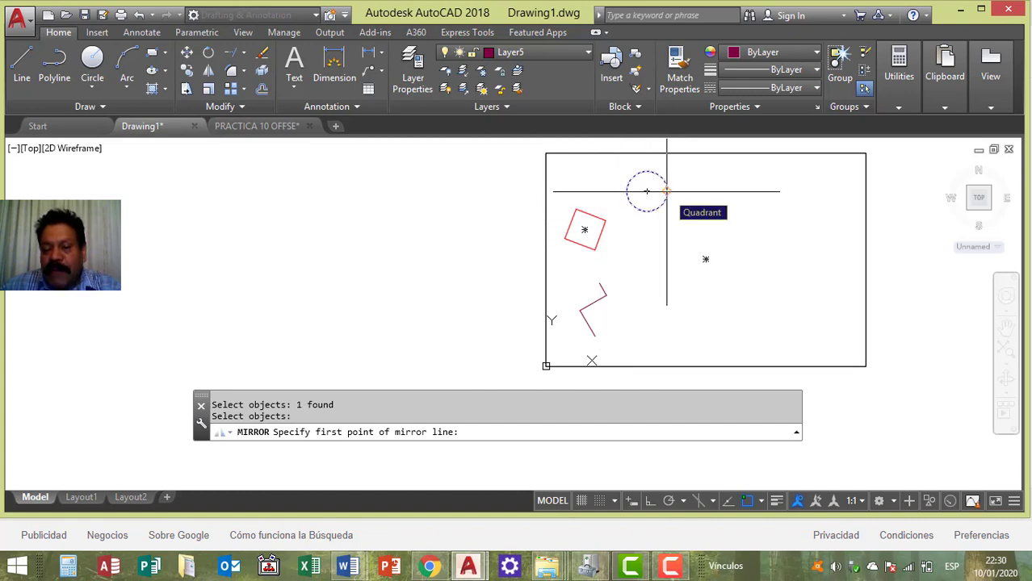
click(666, 192)
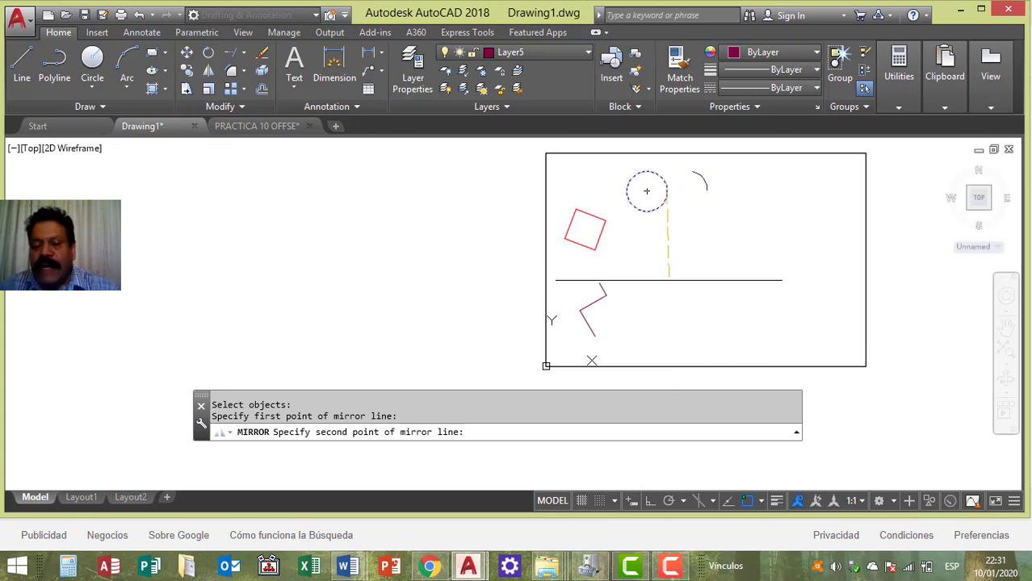
key(Escape)
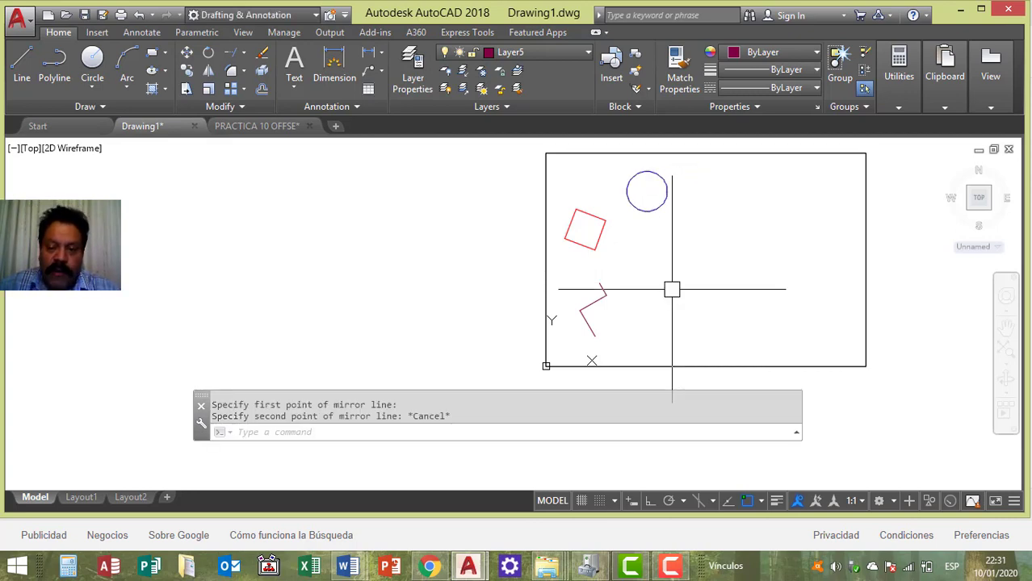
Step: With Ortho on, draw a vertical line just right of the circle, from above its top to below the red square
click(21, 65)
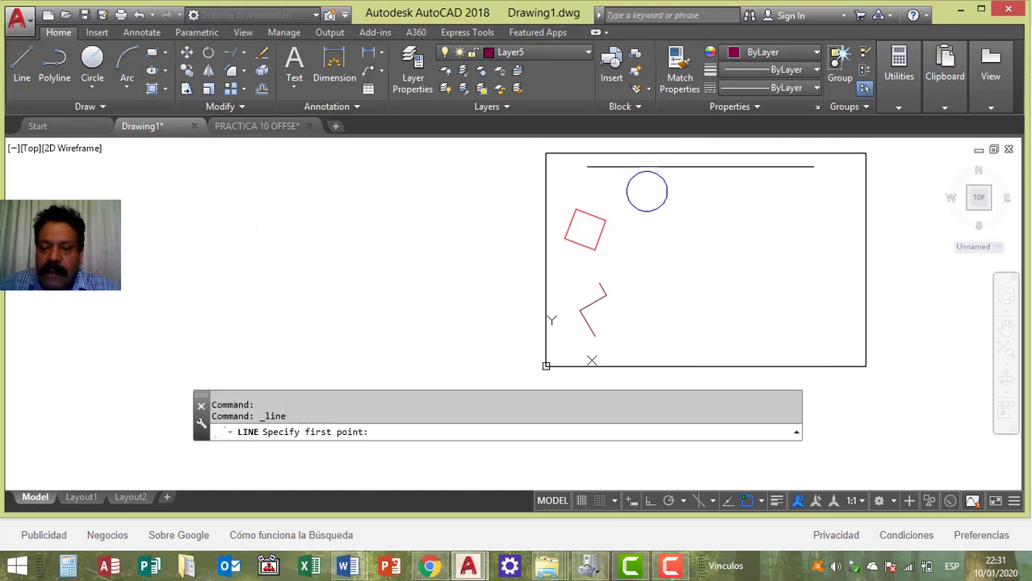
click(693, 167)
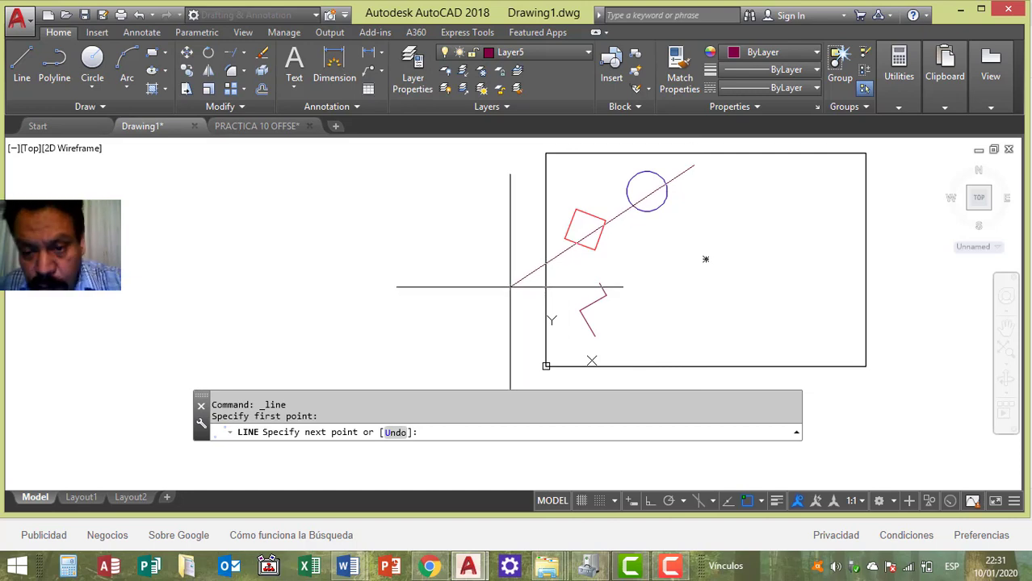
key(F8)
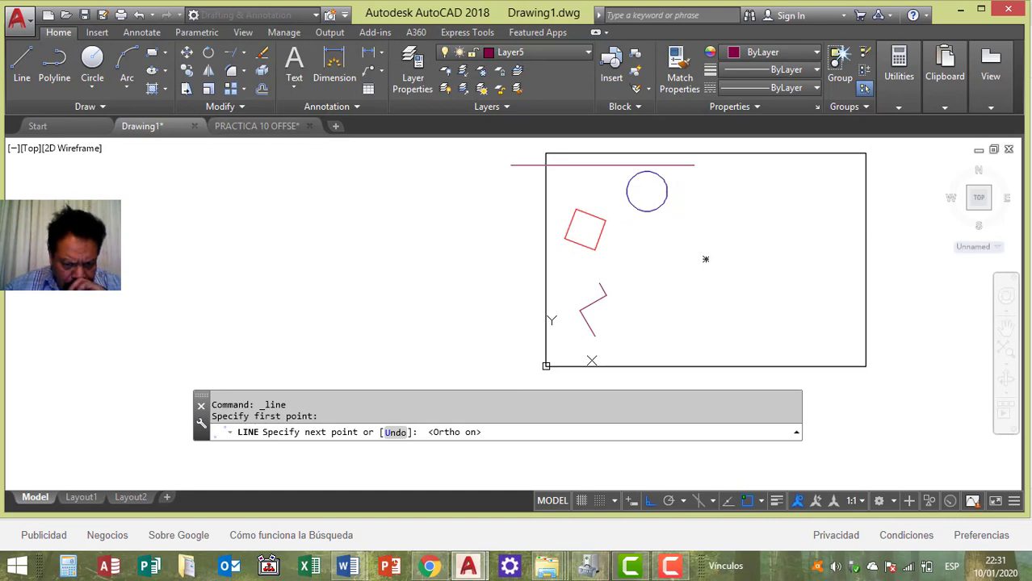
click(662, 256)
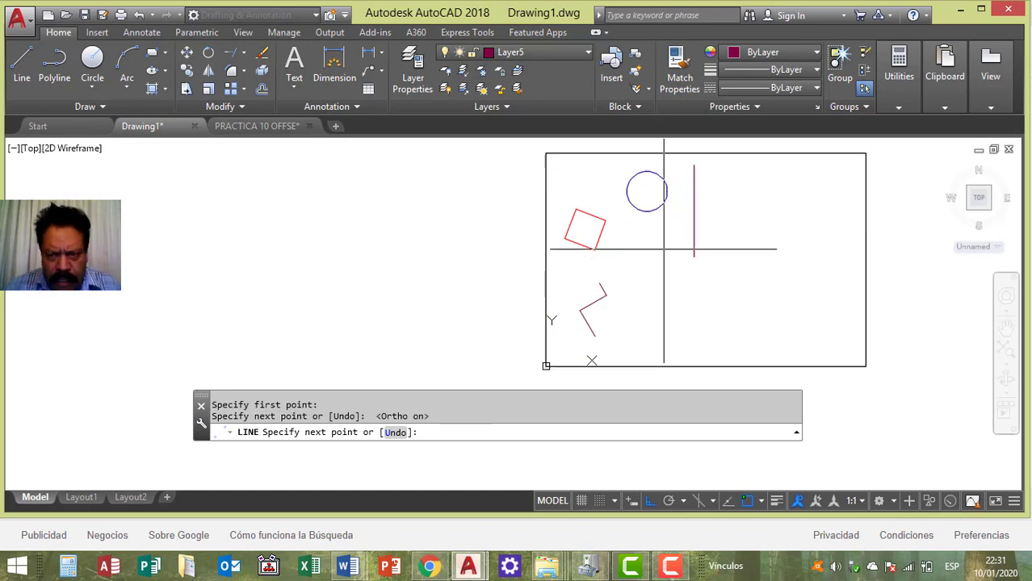
key(Return)
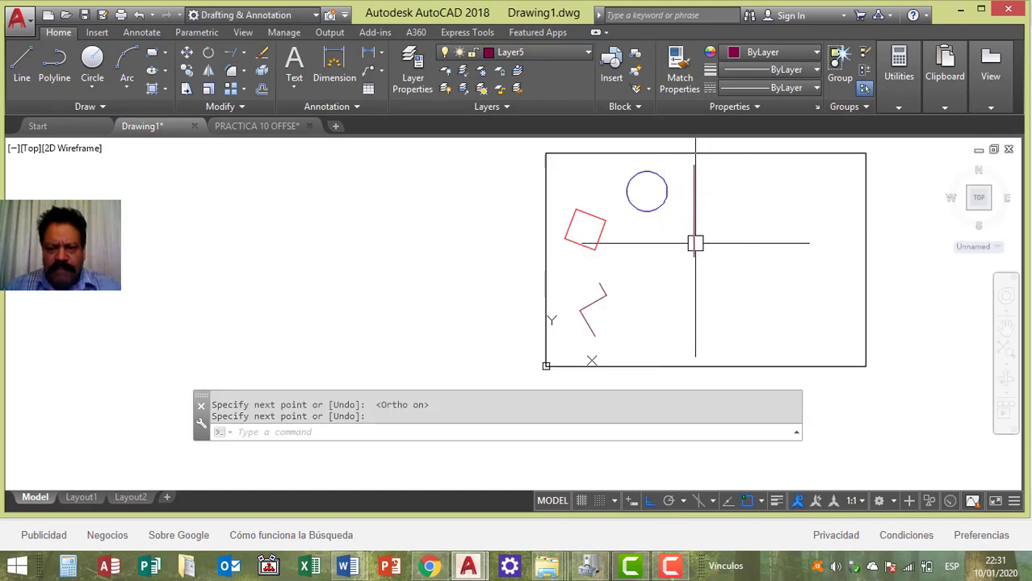
Step: Try to mirror the circle, red square and zigzag, starting the mirror line at the vertical line's upper endpoint
click(209, 72)
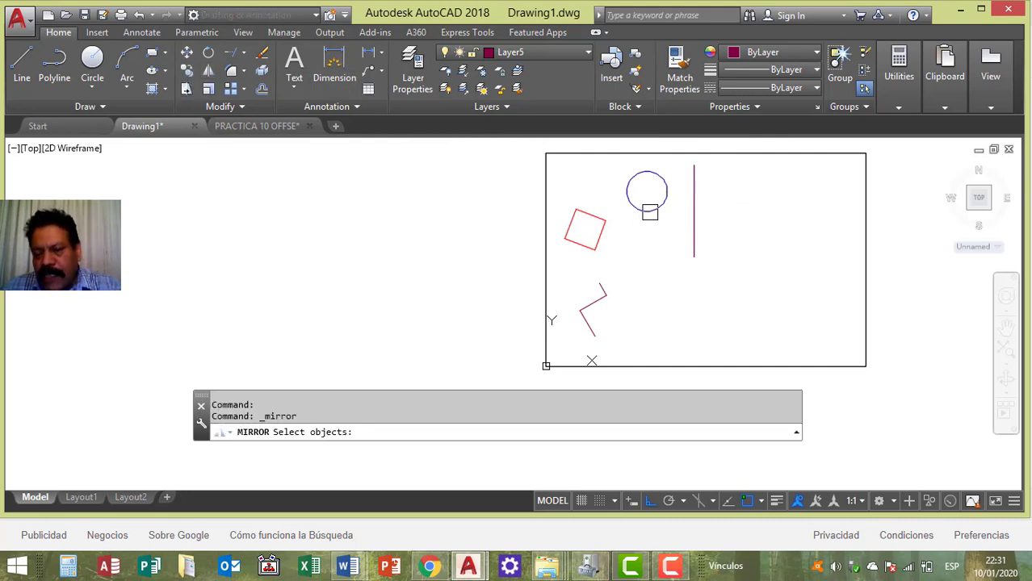
click(648, 212)
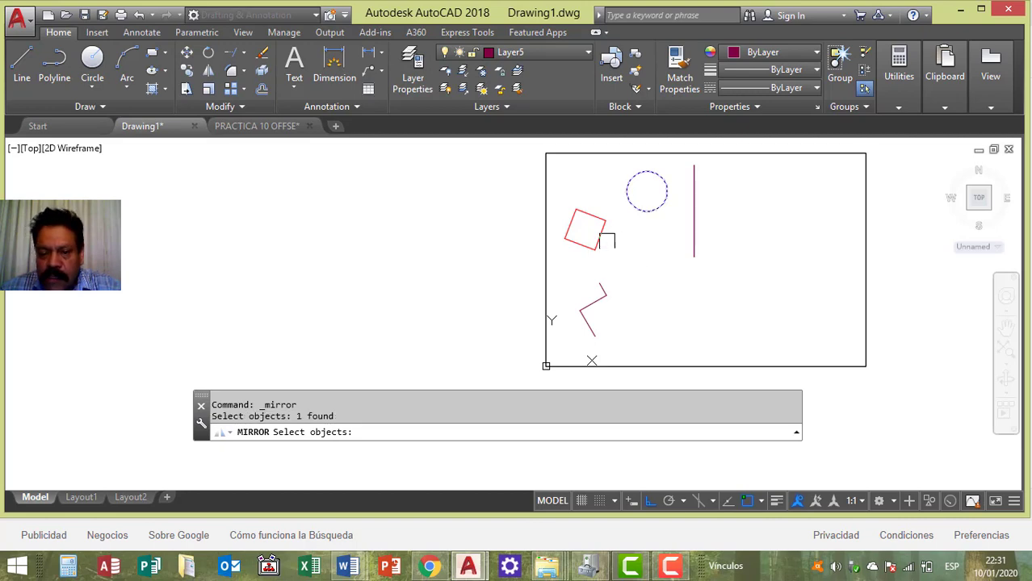
click(606, 240)
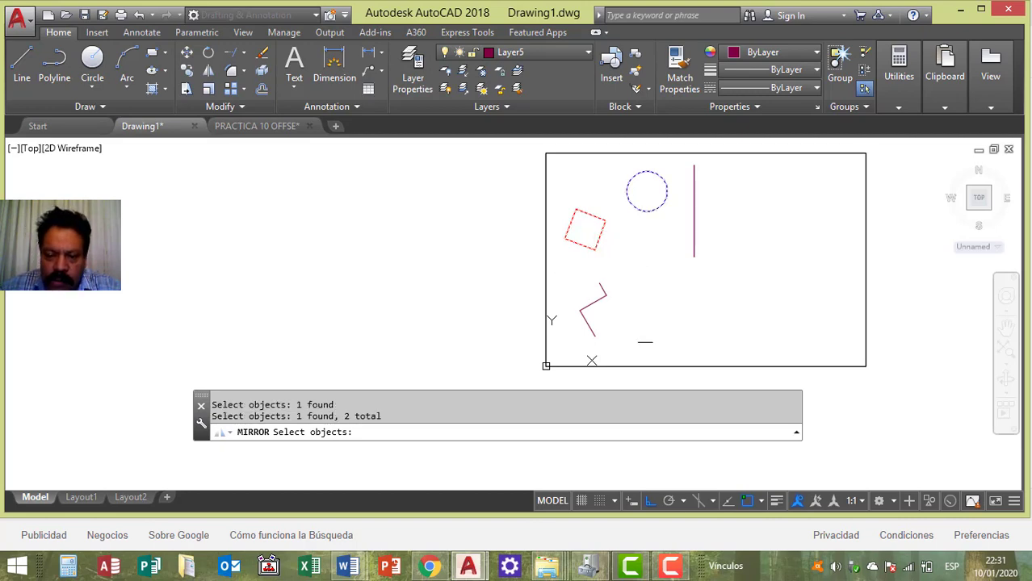
click(645, 342)
click(590, 295)
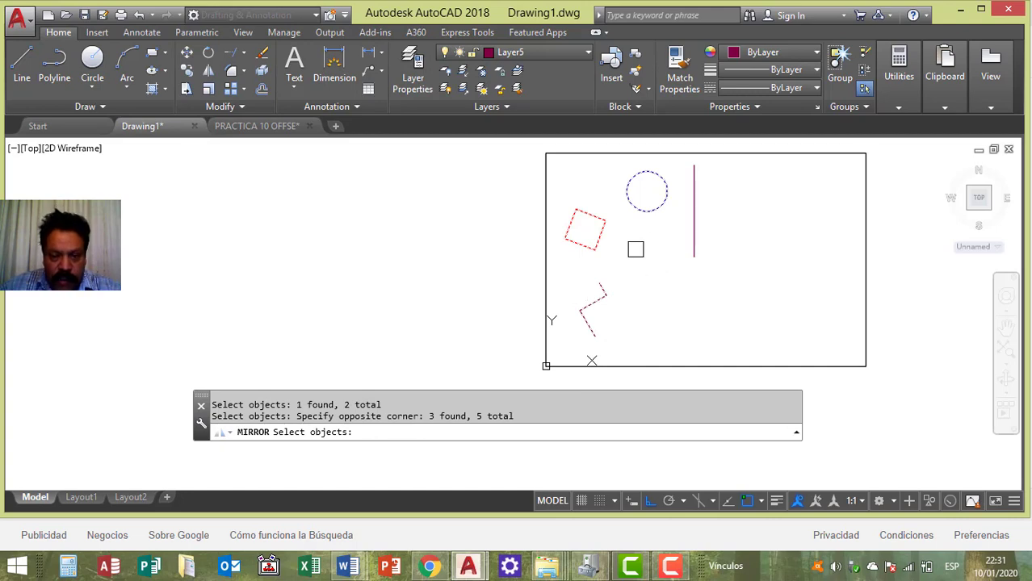
key(Return)
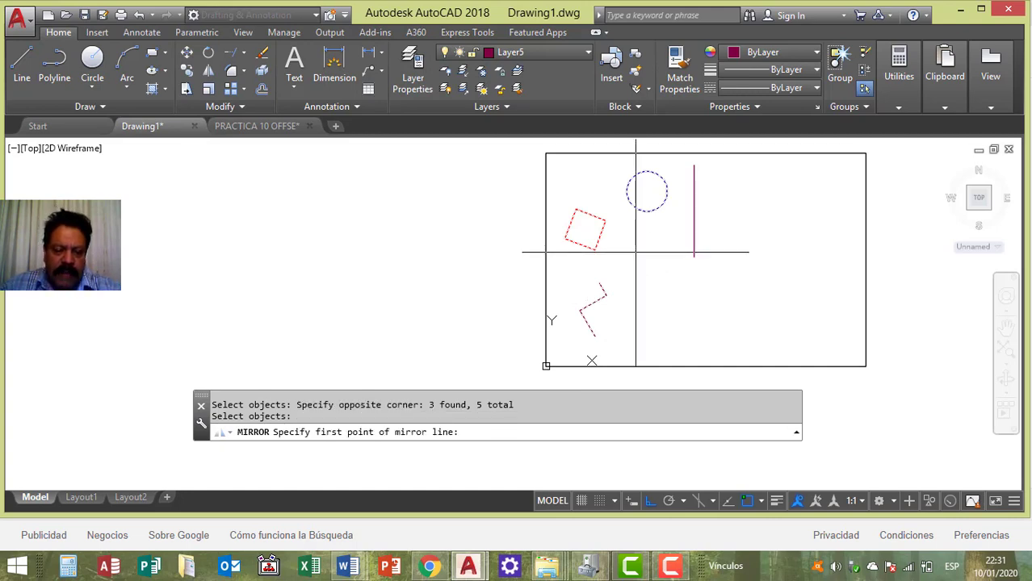
click(694, 164)
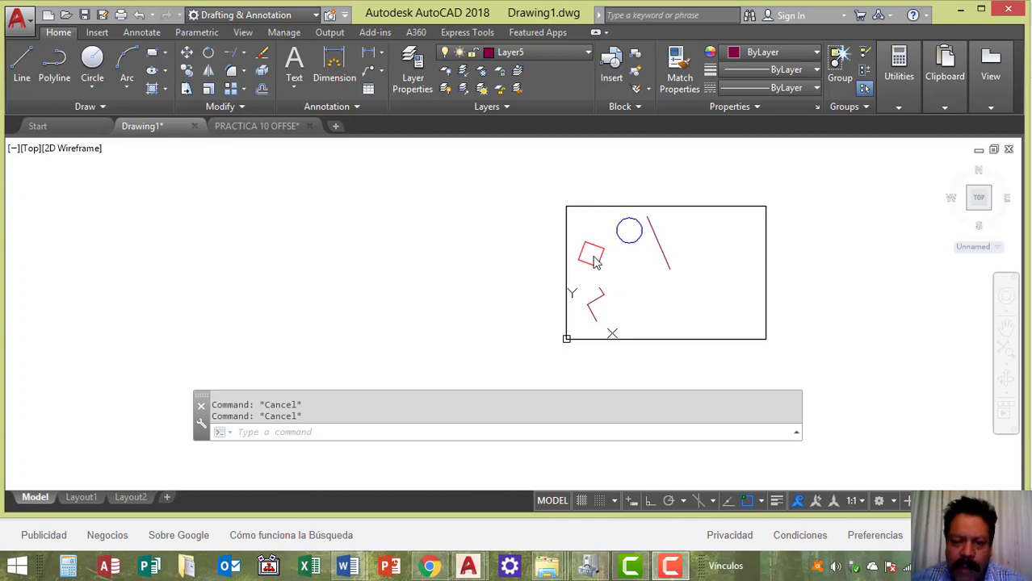
Step: Fillet the red square's upper-left corner with a radius of 1
scroll(593, 255, up, 8)
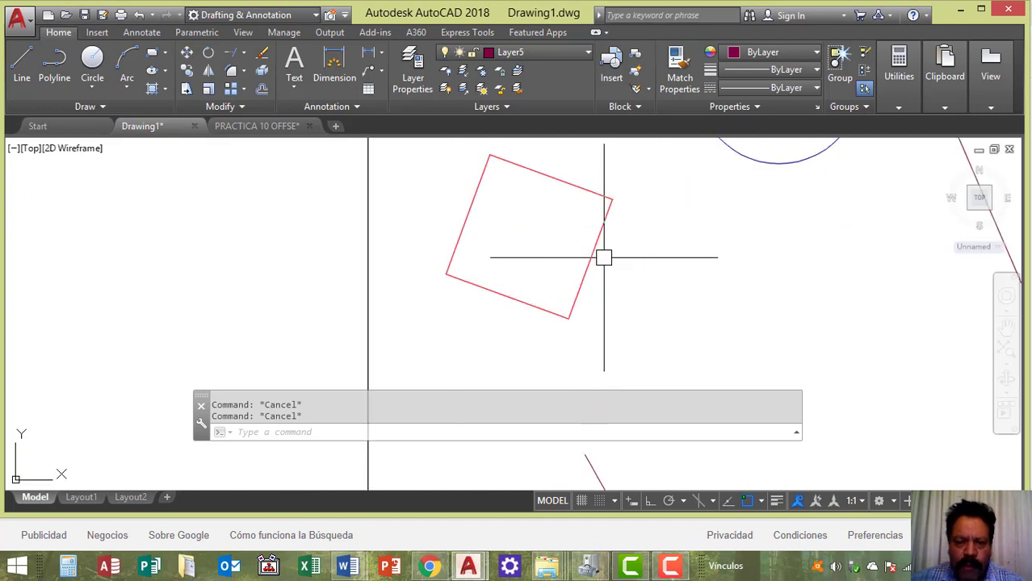
middle_drag(589, 248, 558, 279)
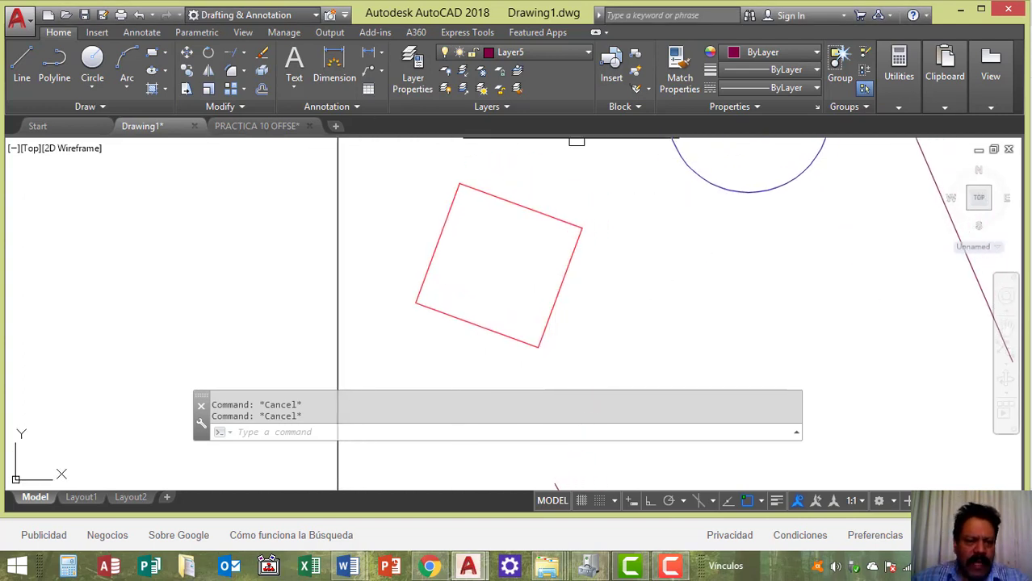
click(232, 73)
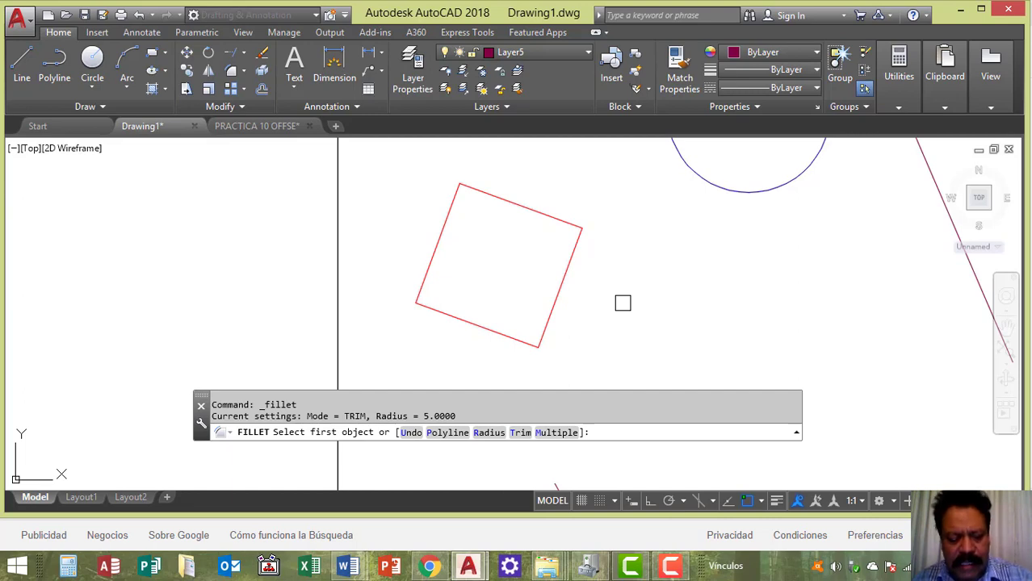
key(Return)
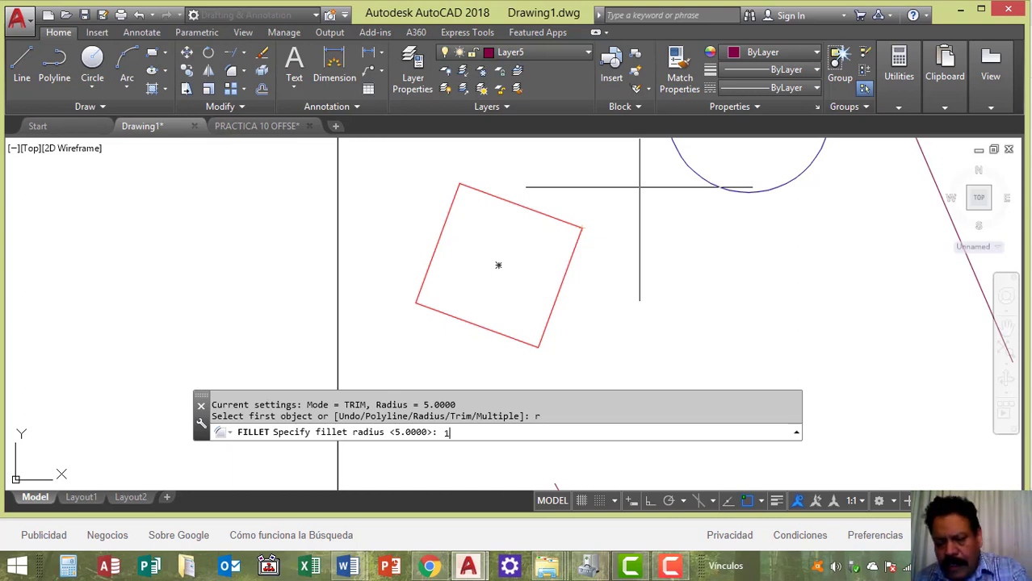
key(Return)
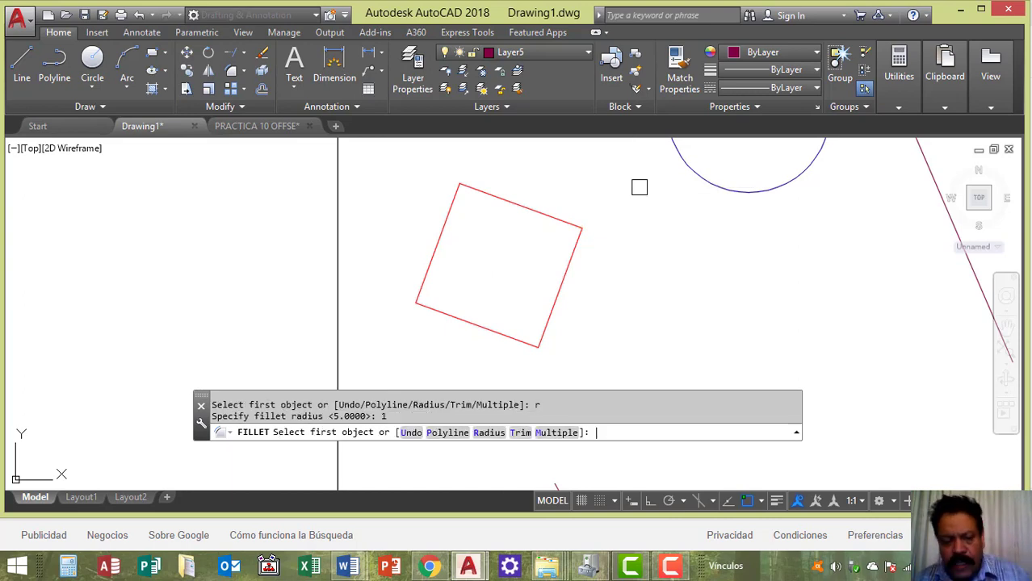
click(455, 217)
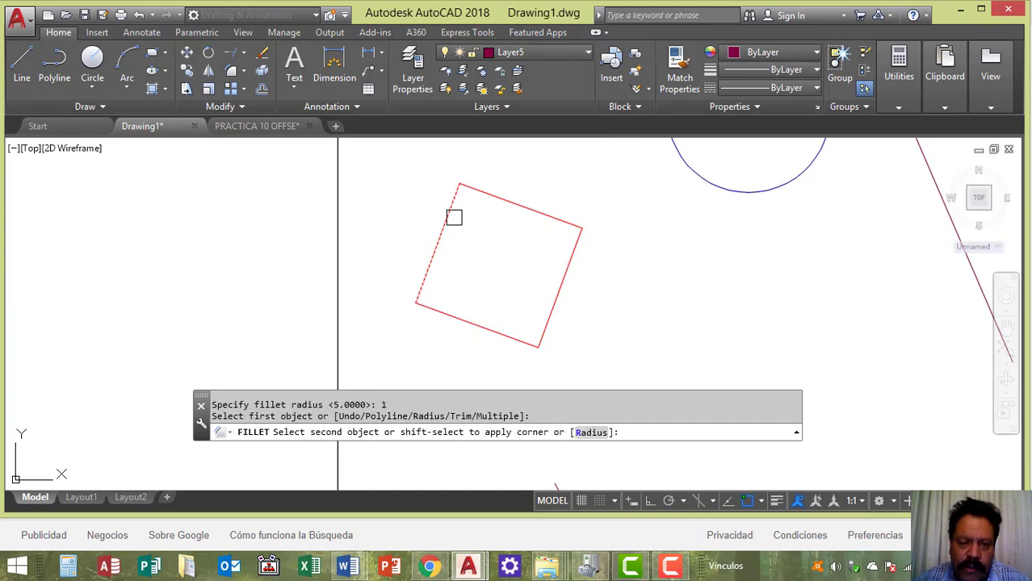
click(499, 196)
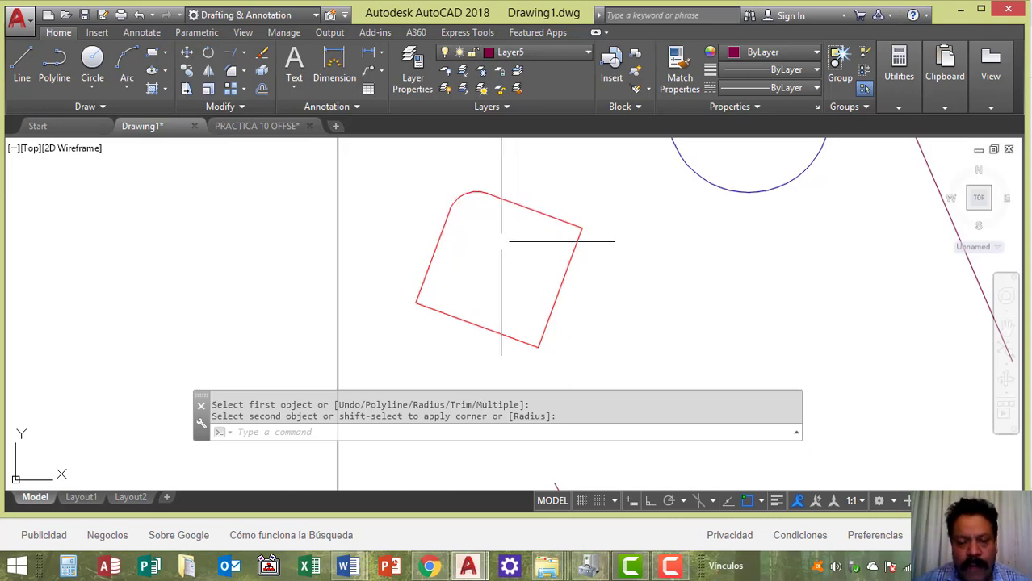
Step: Fillet the red square's upper-right corner with the same radius
key(Return)
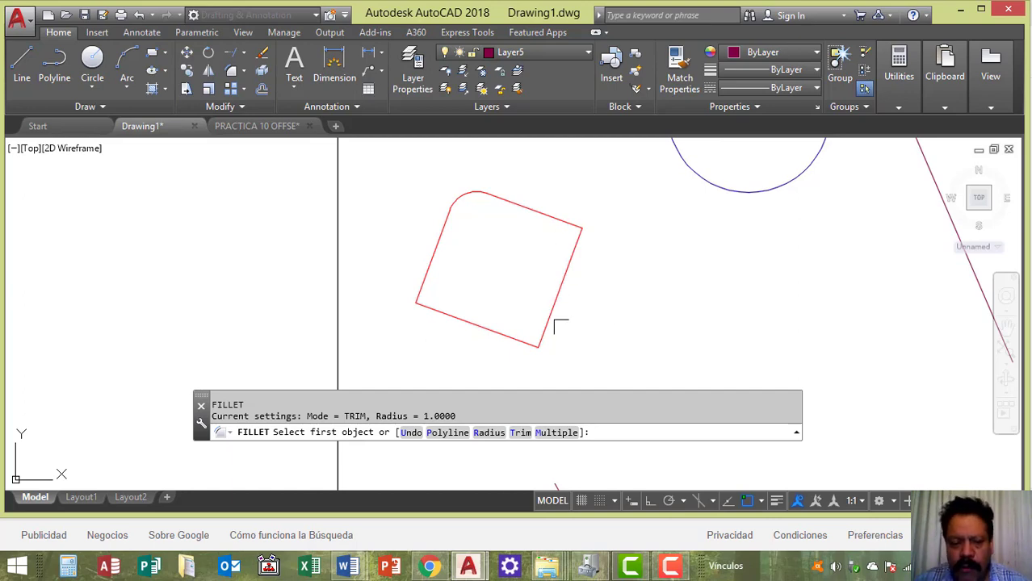
click(569, 253)
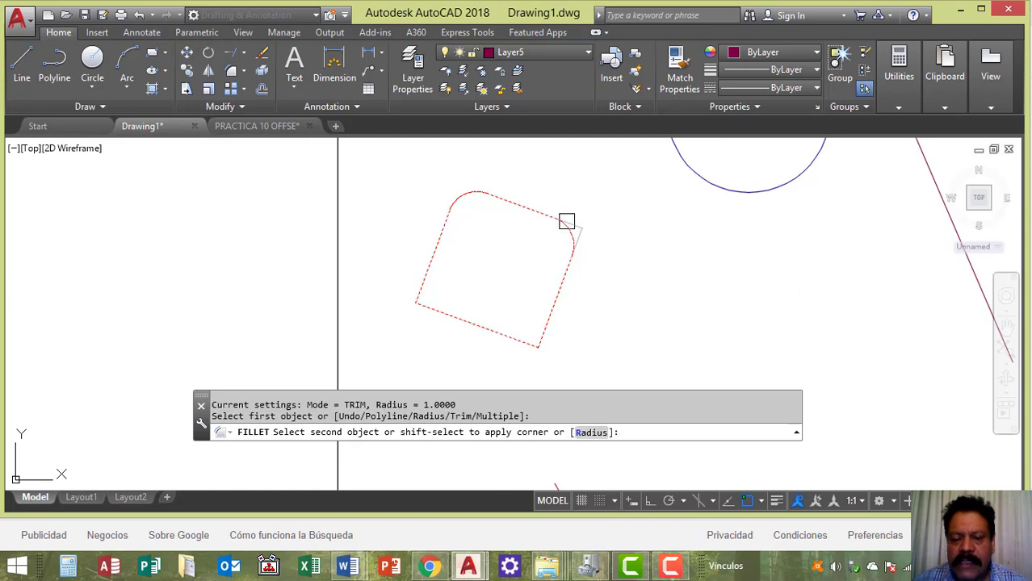
click(553, 218)
key(Return)
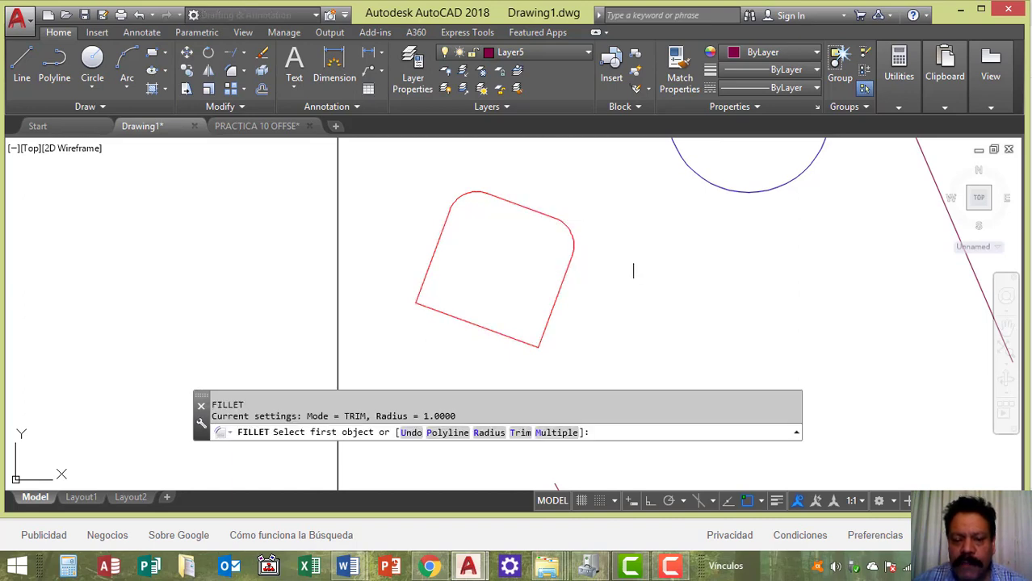
Step: Fillet the red square's lower-right and lower-left corners with the same radius of 1
click(543, 345)
click(498, 332)
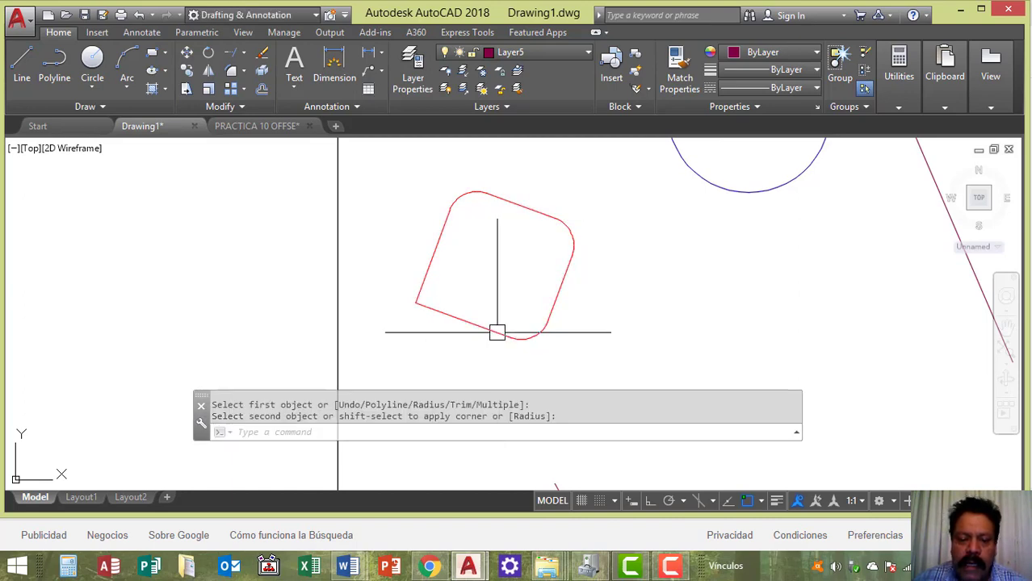
key(Return)
click(458, 316)
click(432, 257)
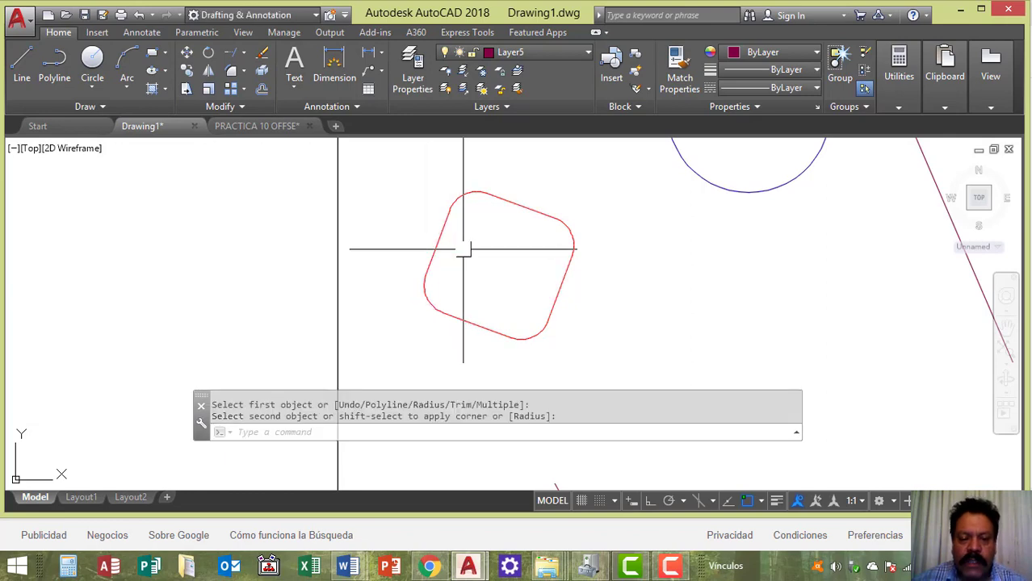
Step: Fillet the red square's upper-left corner again with a radius of 0.3
key(Return)
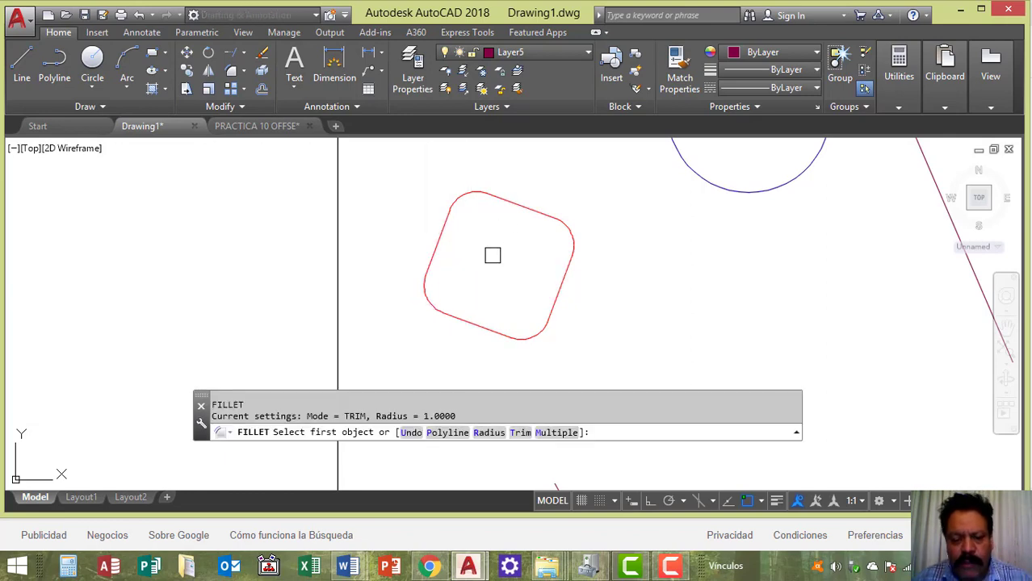
key(Return)
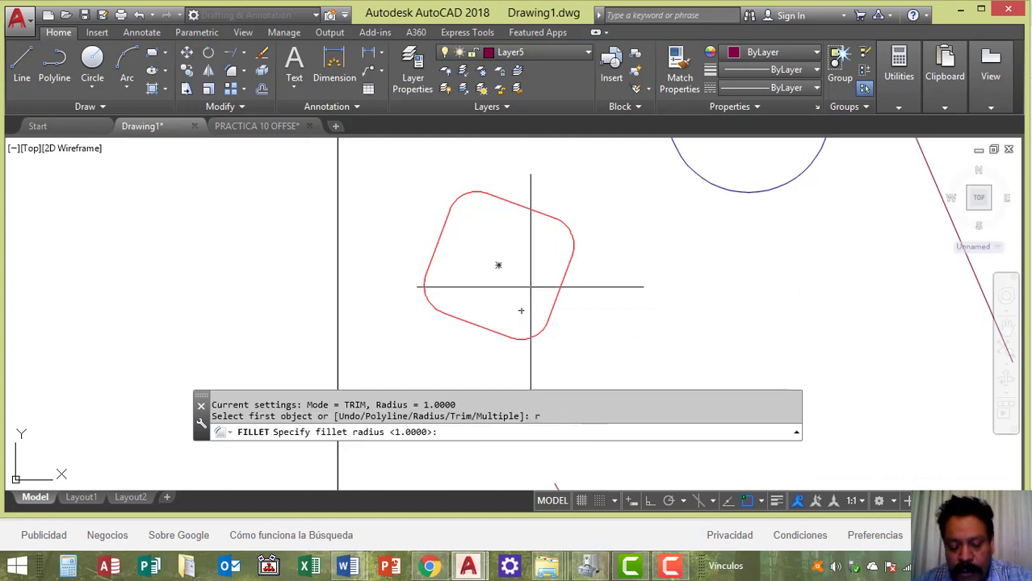
text(.3)
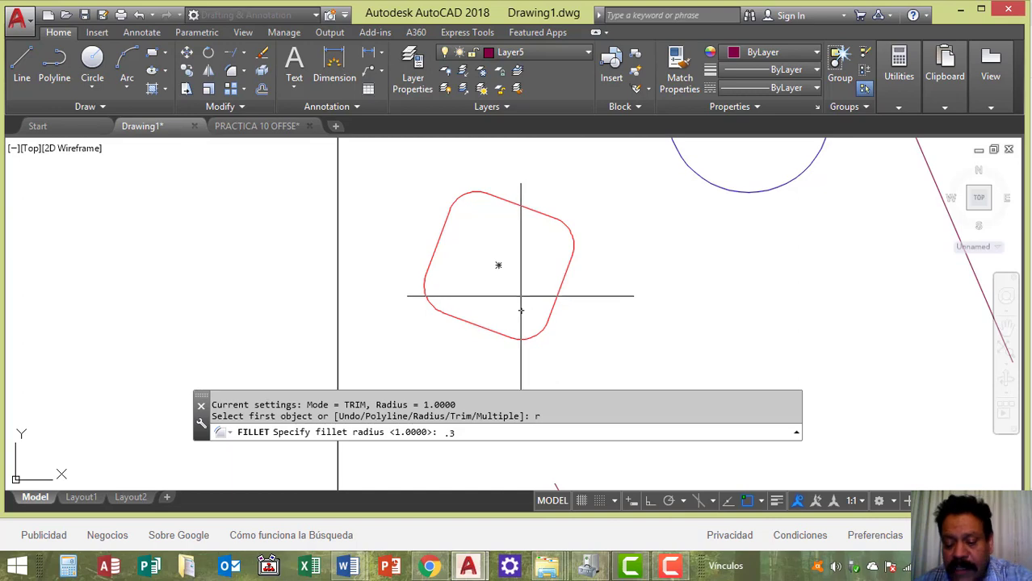
key(Return)
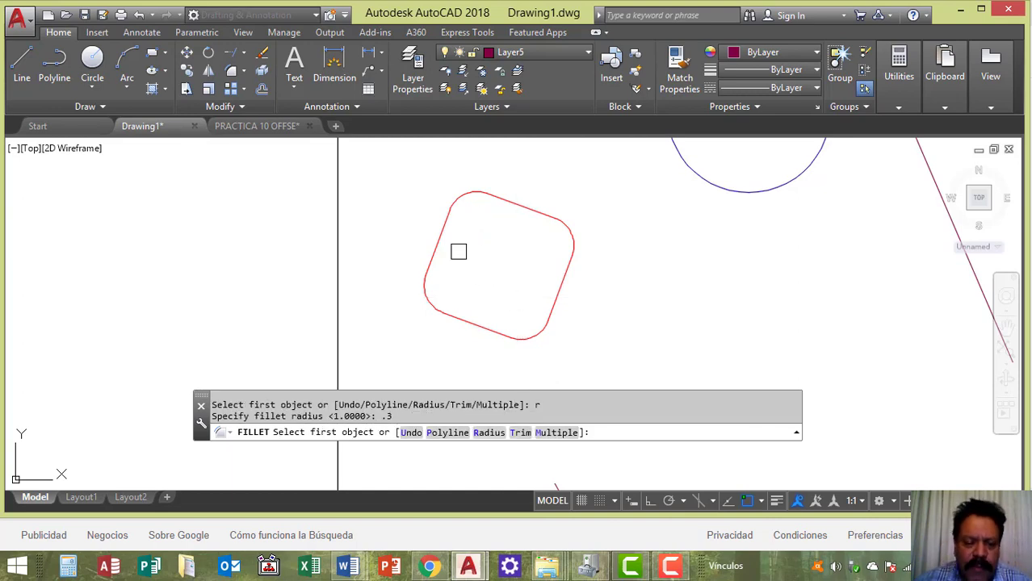
click(448, 230)
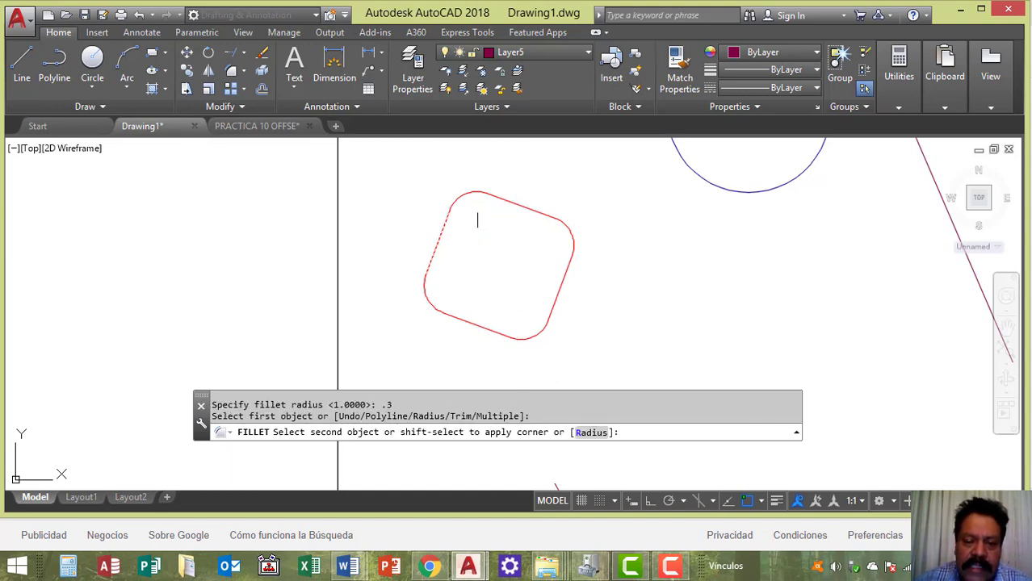
click(511, 208)
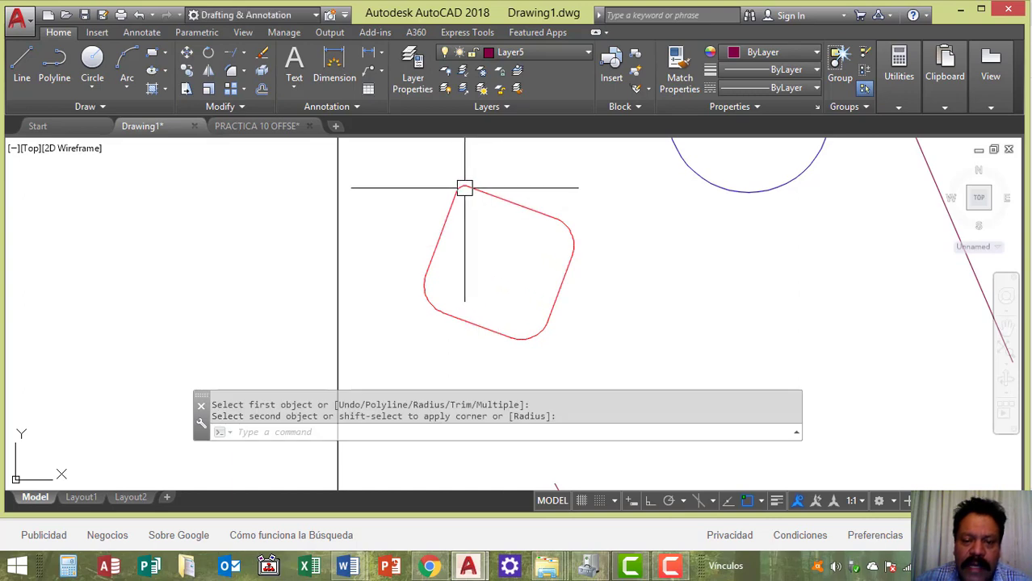
Step: Fillet the red square's upper-right corner again with the same 0.3 radius
scroll(466, 186, up, 3)
scroll(540, 253, down, 4)
key(Return)
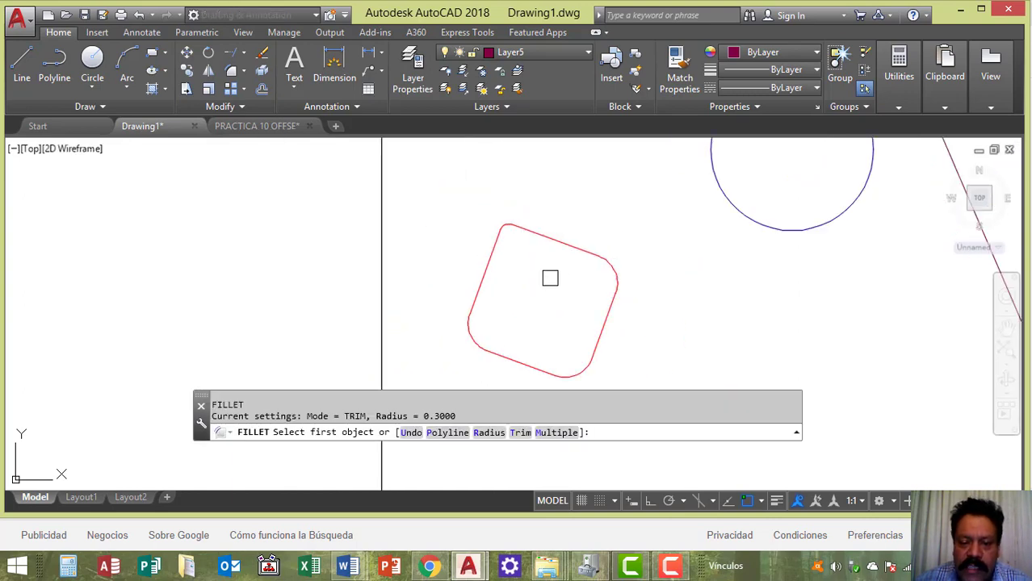
click(568, 243)
click(606, 317)
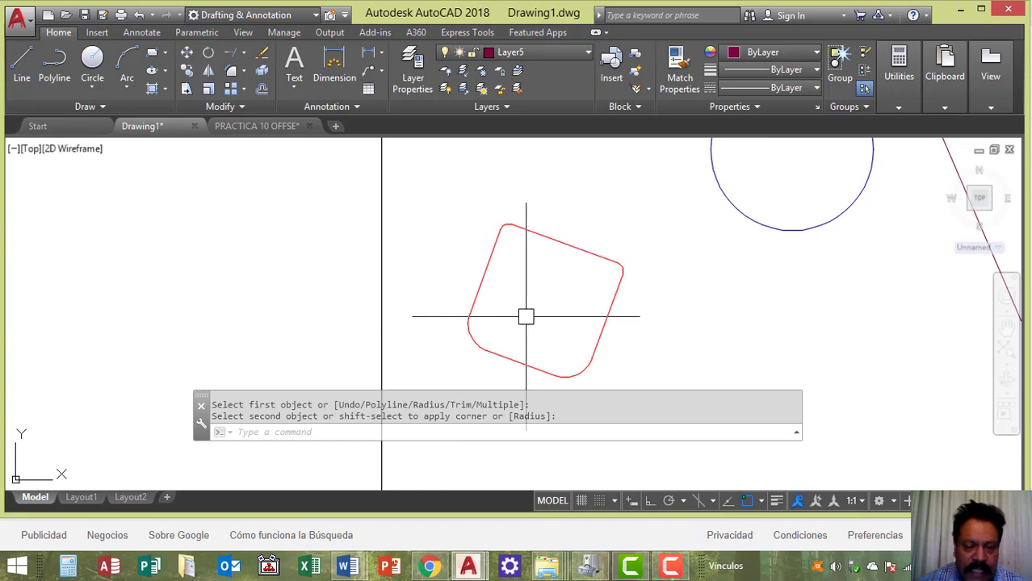
Step: Restore sharp lower-left and lower-right corners on the red square by filleting them with a radius of 0
key(Return)
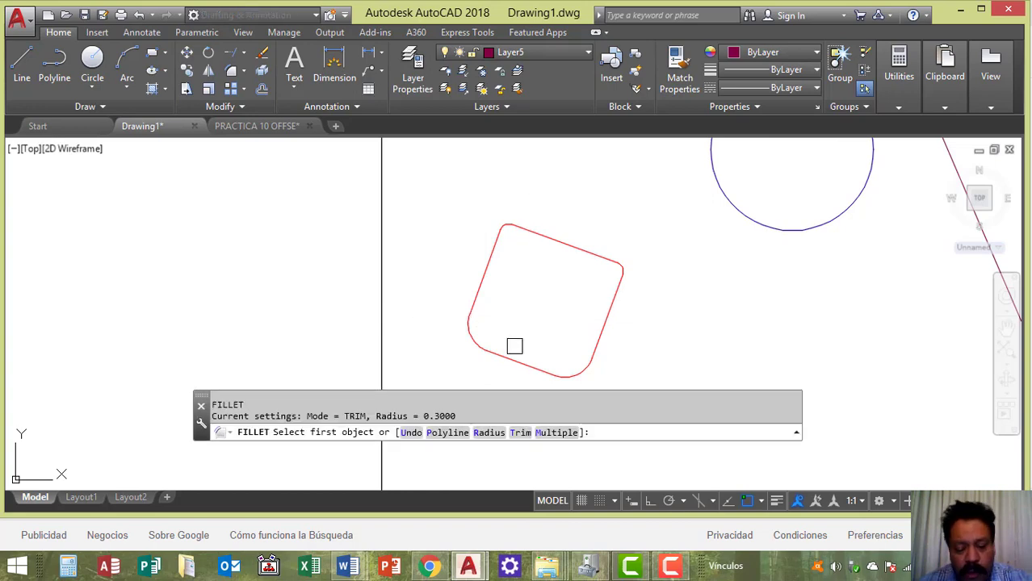
text(r)
key(Return)
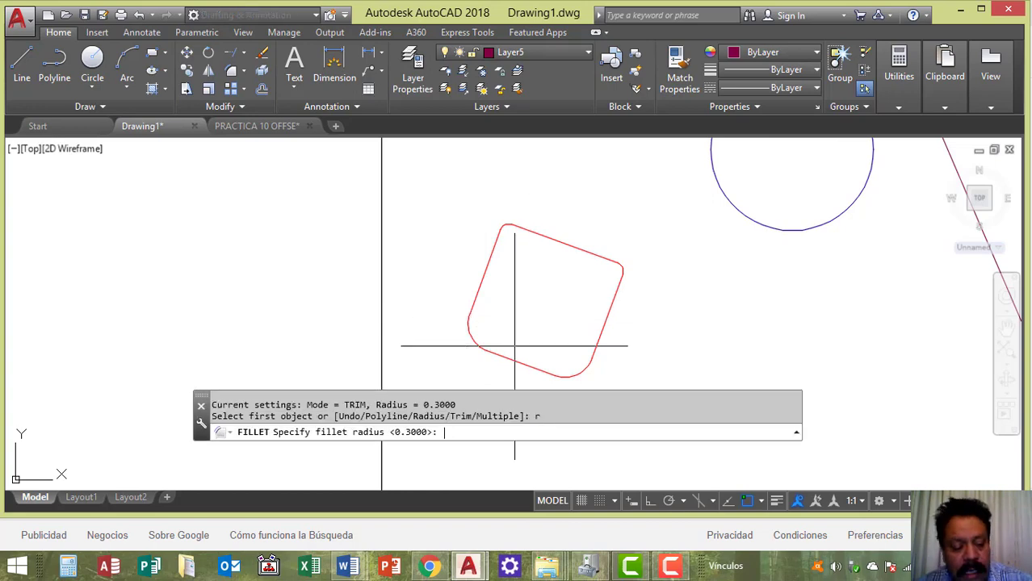
key(Return)
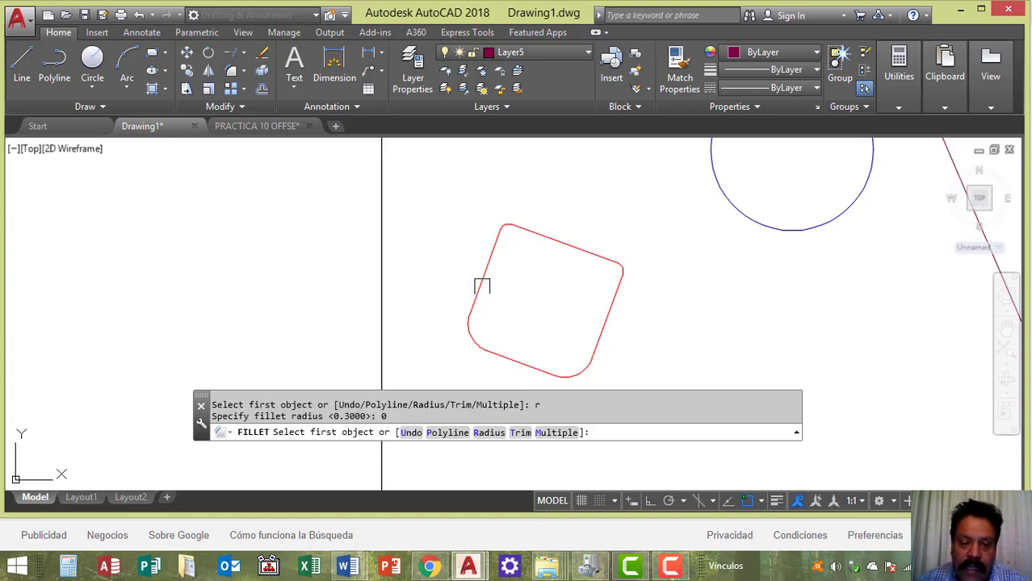
click(482, 287)
click(499, 350)
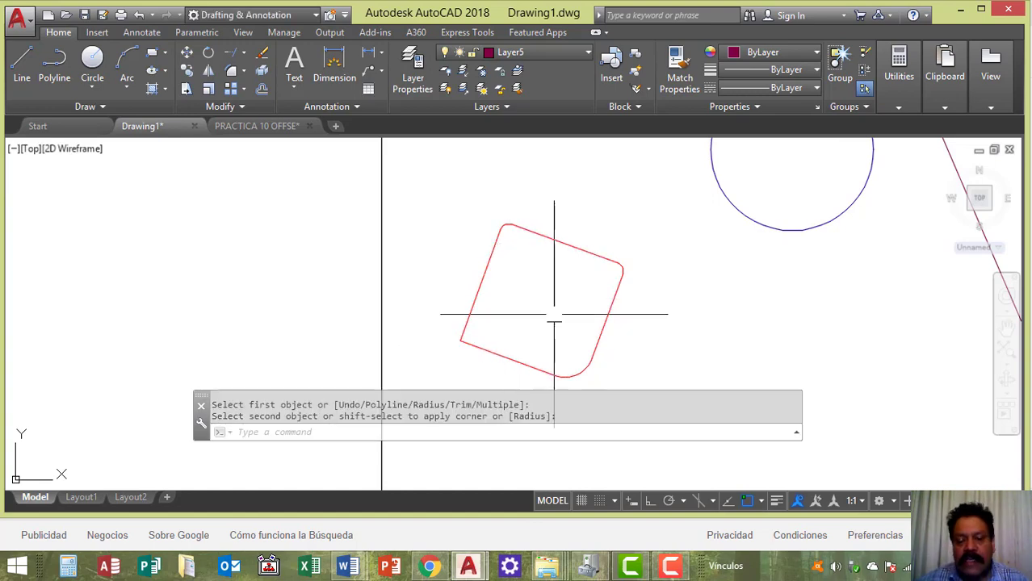
key(Return)
click(544, 363)
click(600, 341)
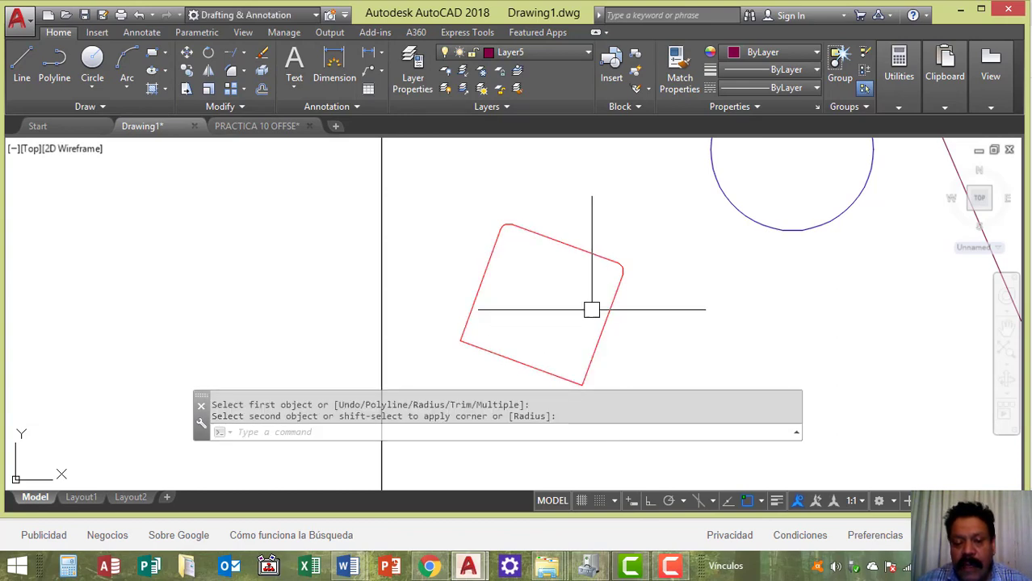
Step: Restore sharp upper-right and upper-left corners on the red square with the same zero-radius fillet
key(Return)
click(610, 297)
click(591, 255)
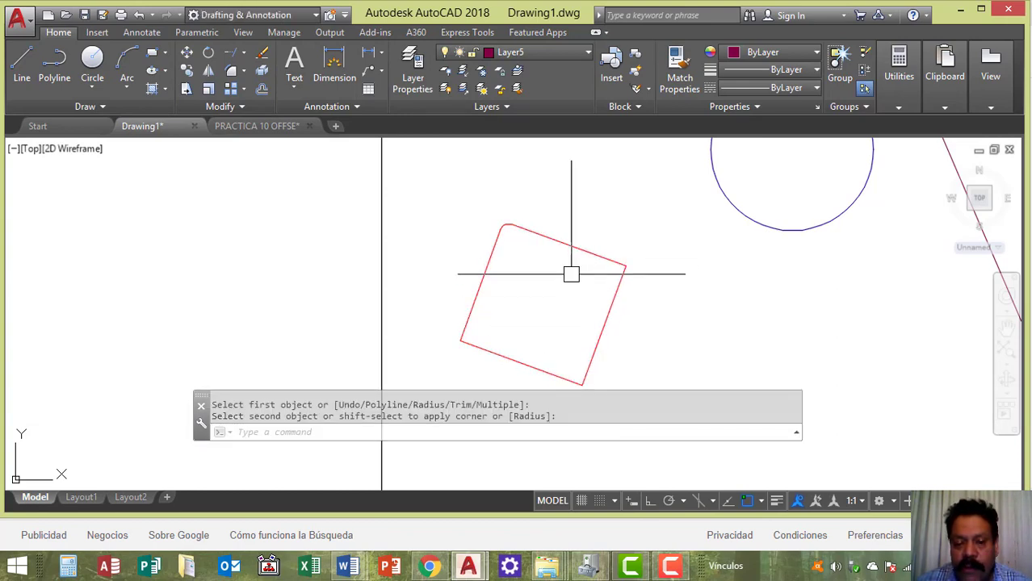
key(Return)
click(547, 243)
click(495, 260)
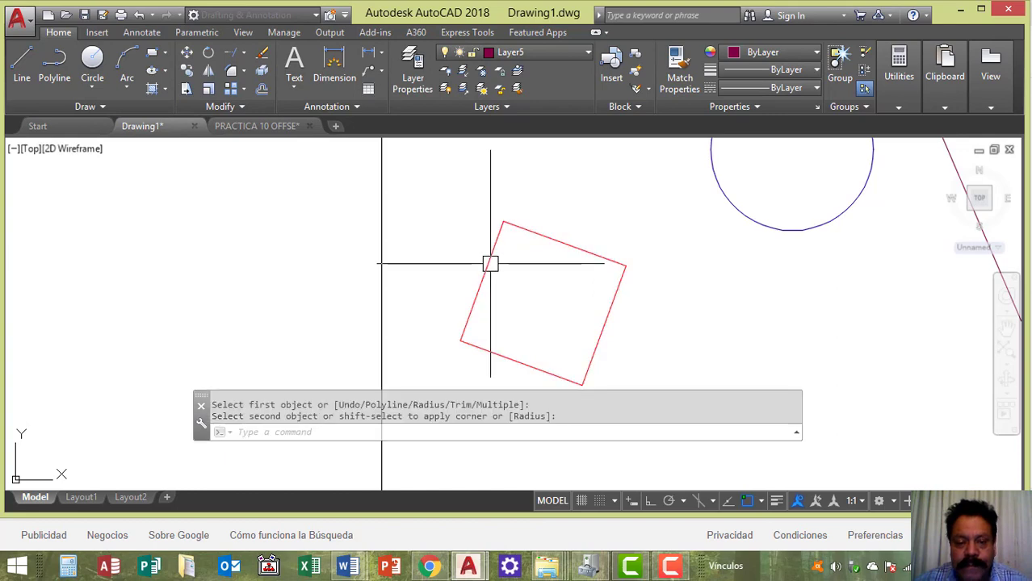
key(Return)
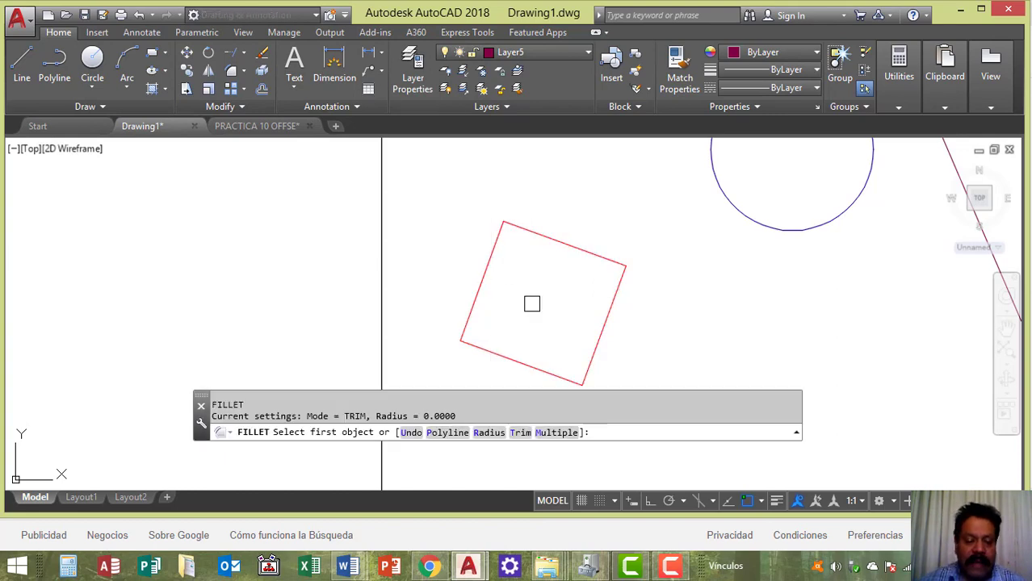
key(Escape)
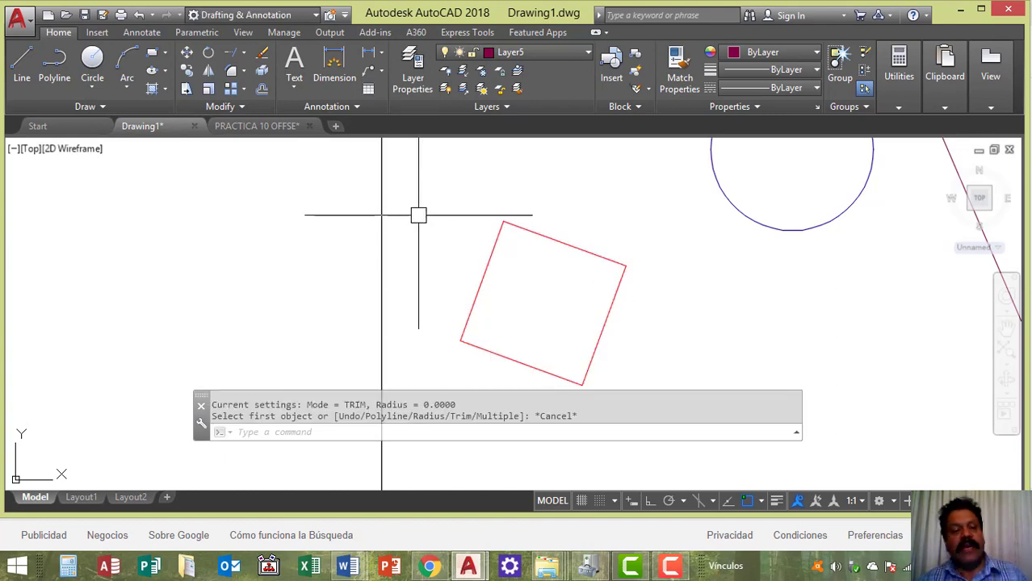
Step: Chamfer the red square's upper-left corner with a distance of 1 on the left side and 0.5 on the upper side
click(244, 72)
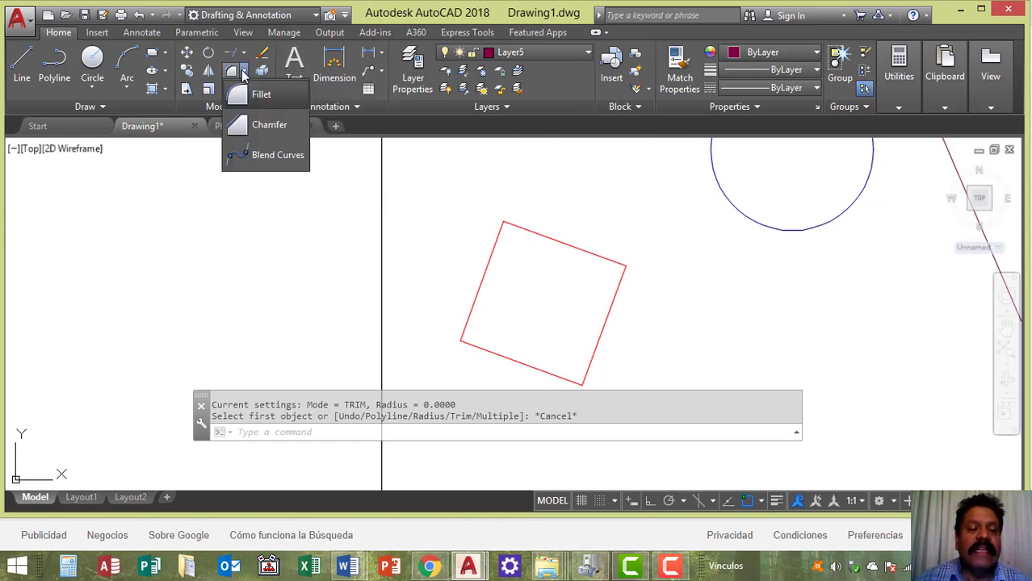
click(266, 125)
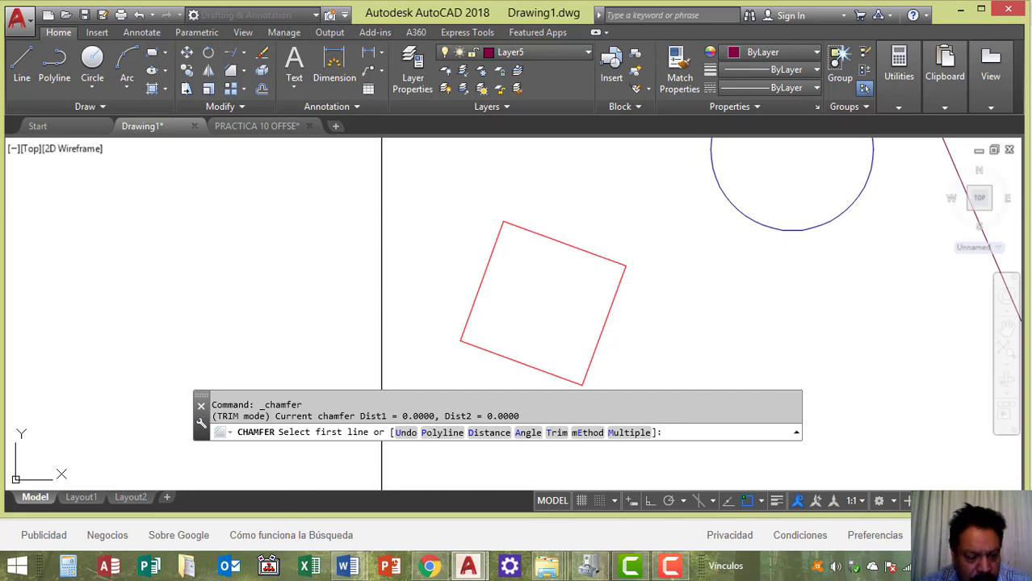
key(Return)
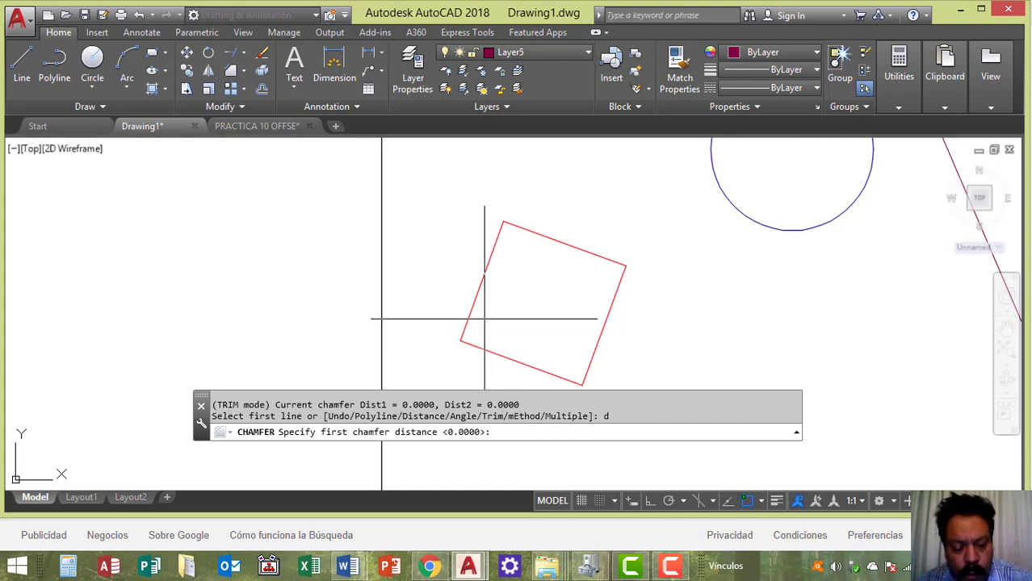
text(1)
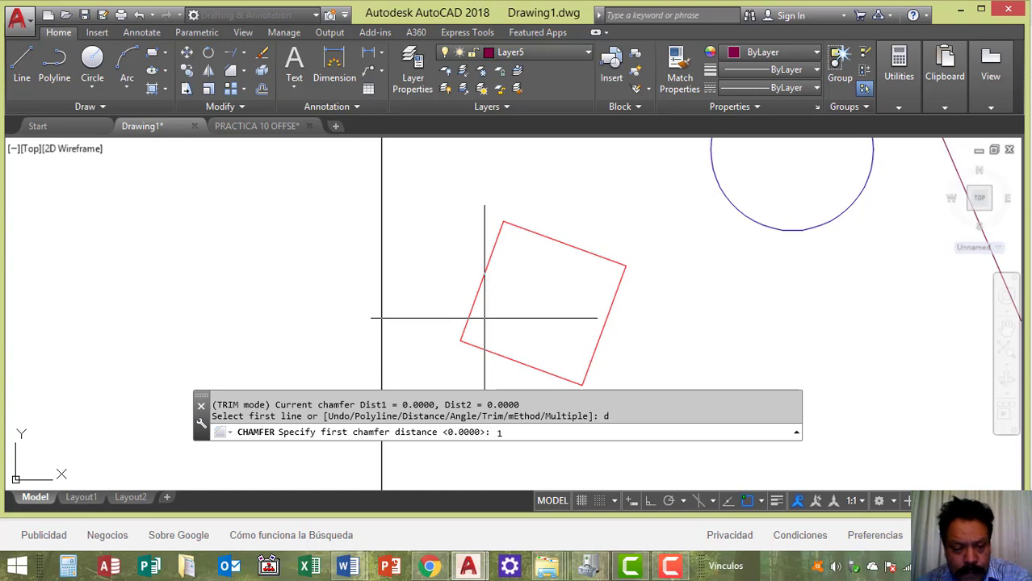
key(Return)
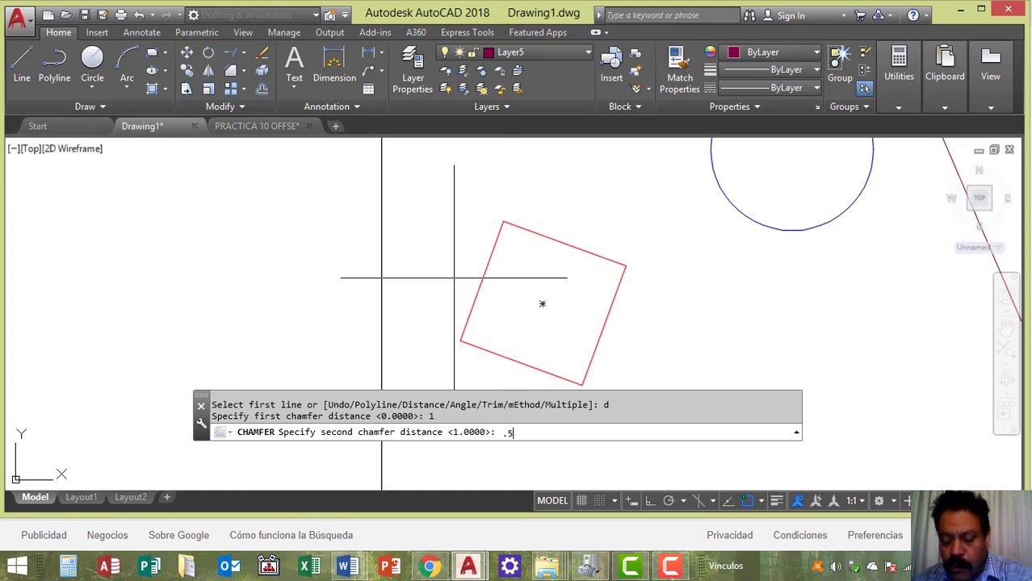
key(Return)
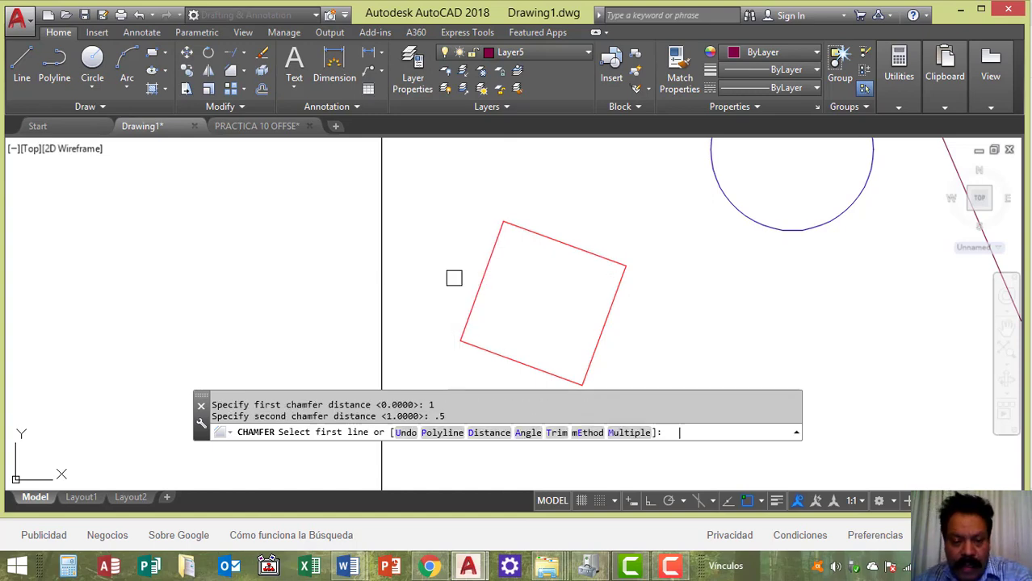
click(489, 256)
click(543, 234)
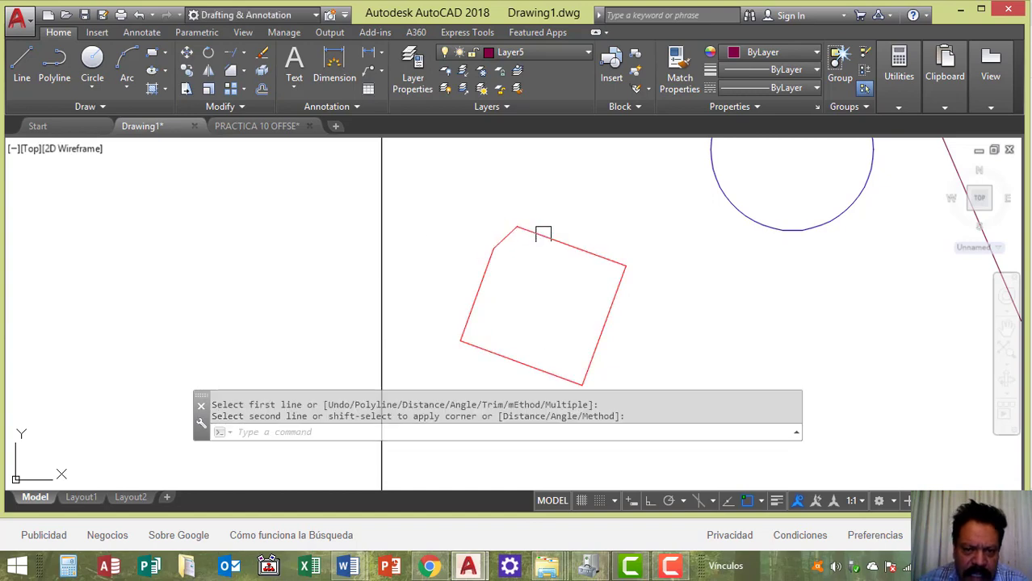
scroll(502, 235, up, 4)
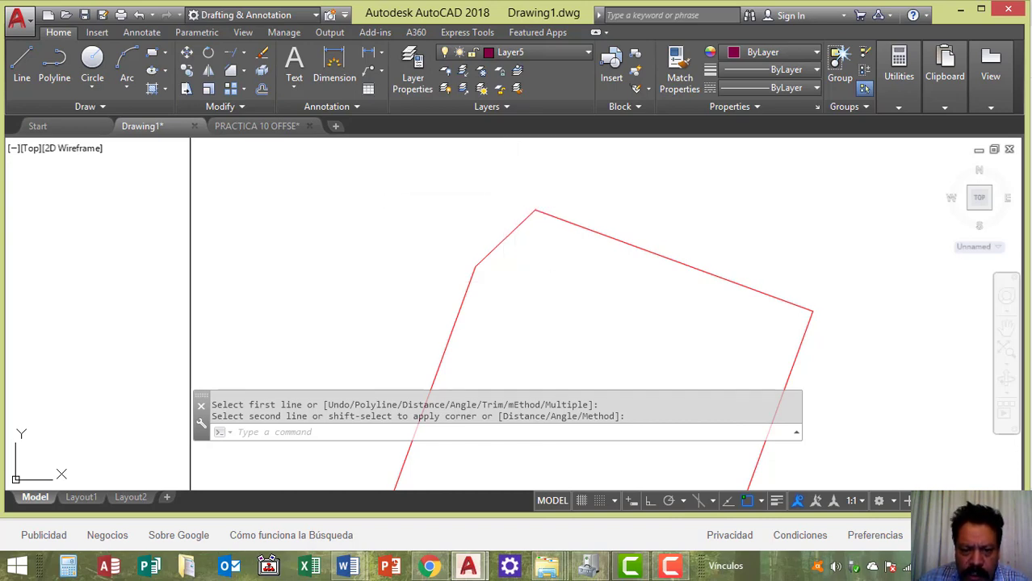
scroll(549, 269, down, 3)
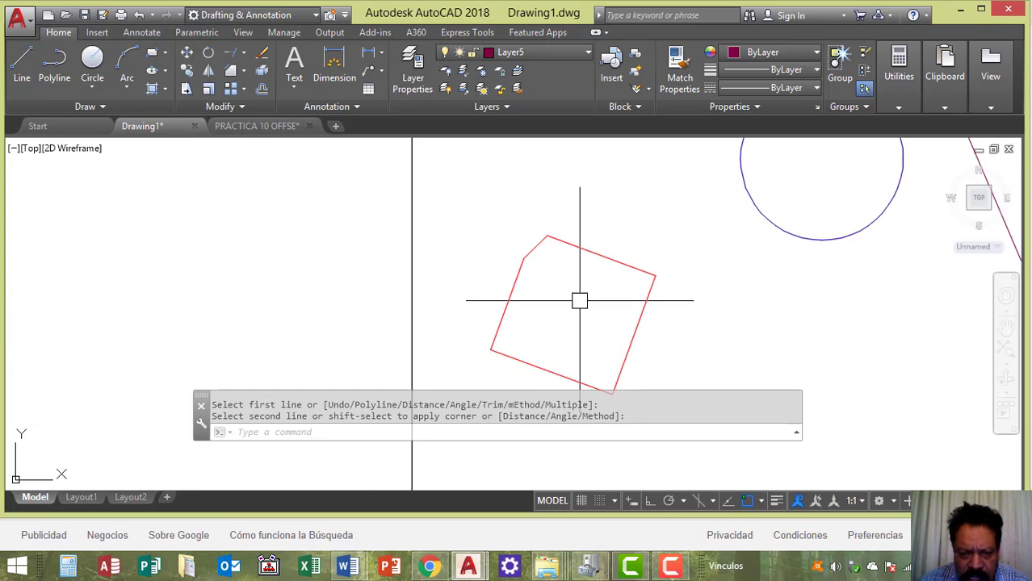
Step: Chamfer the red square's upper-right corner with both distances set to 1
key(Return)
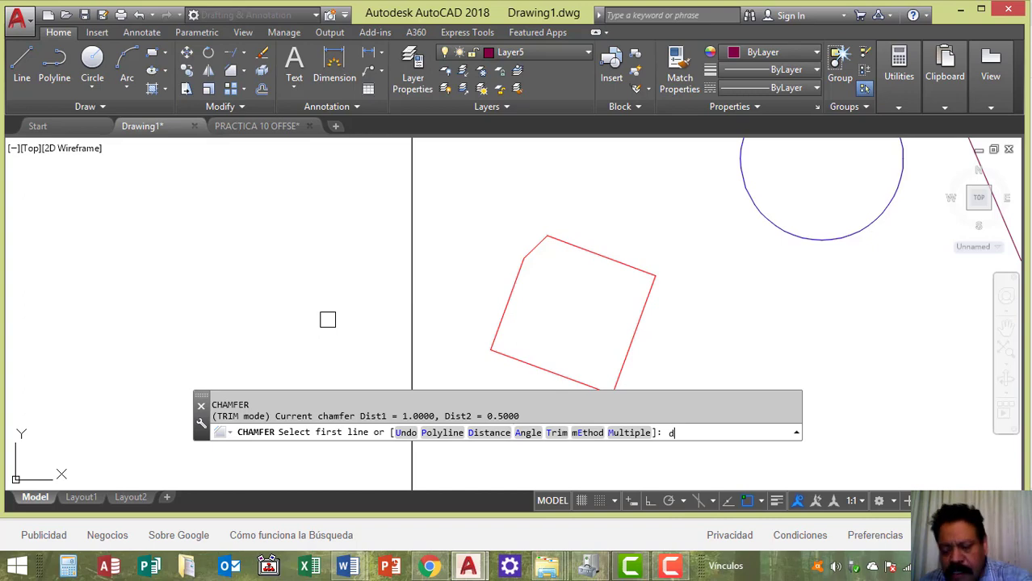
key(Return)
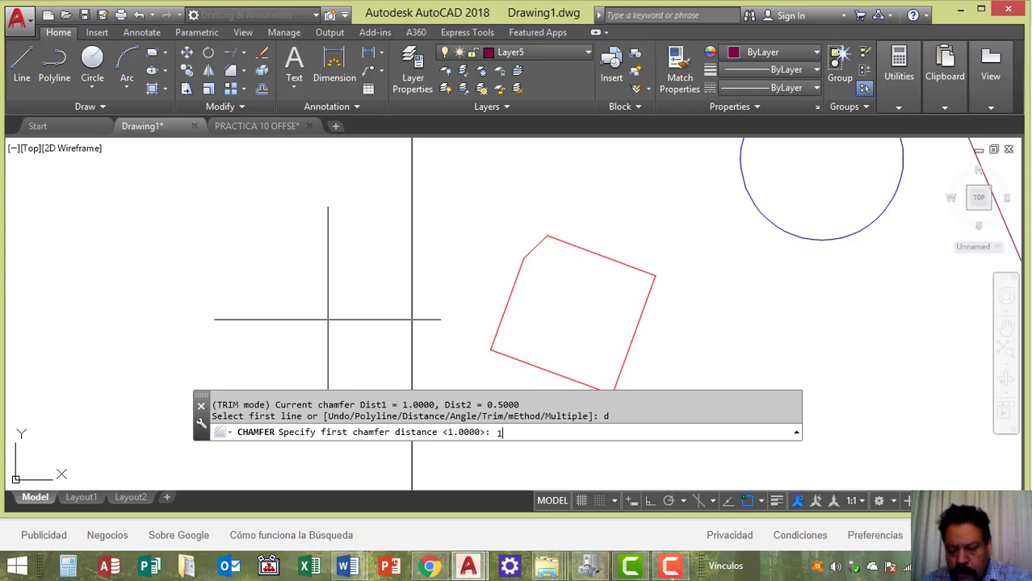
key(Return)
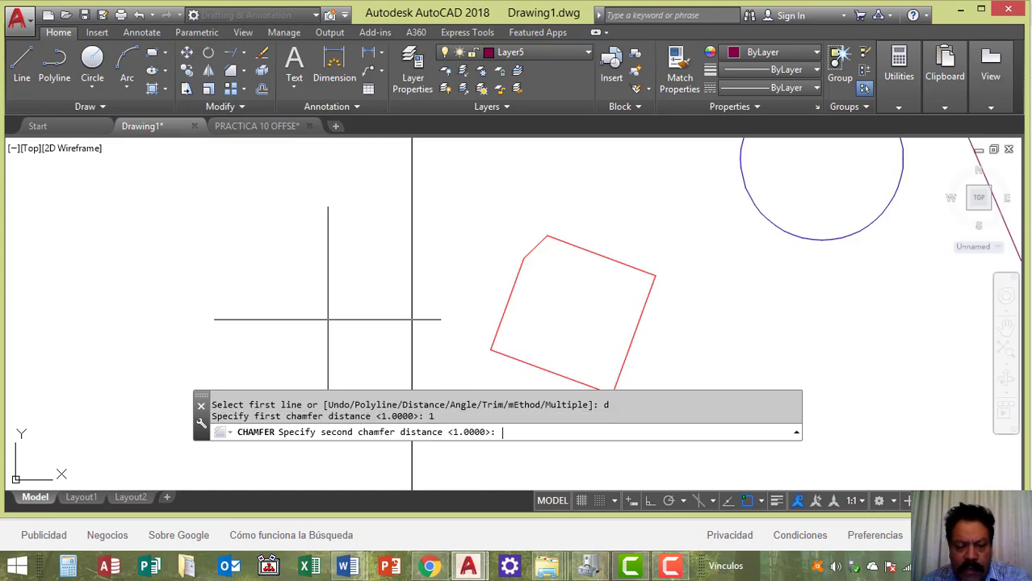
key(Return)
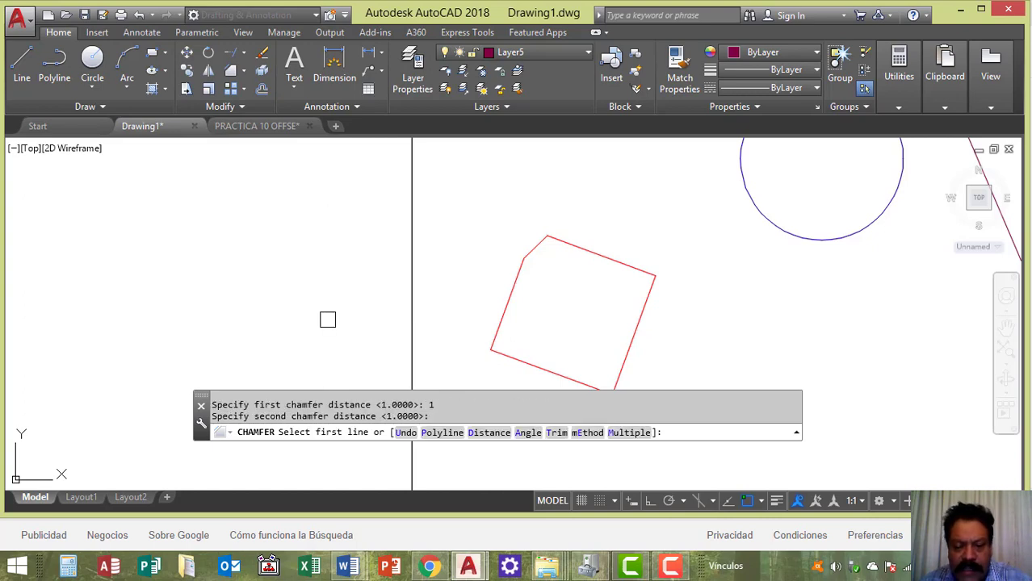
click(627, 260)
click(641, 304)
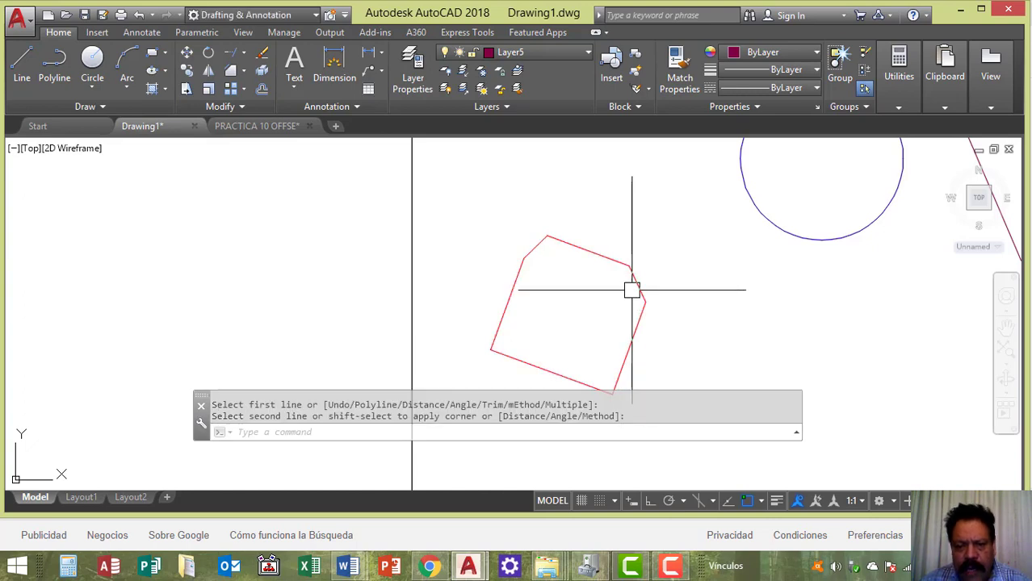
scroll(631, 289, up, 4)
scroll(645, 281, down, 2)
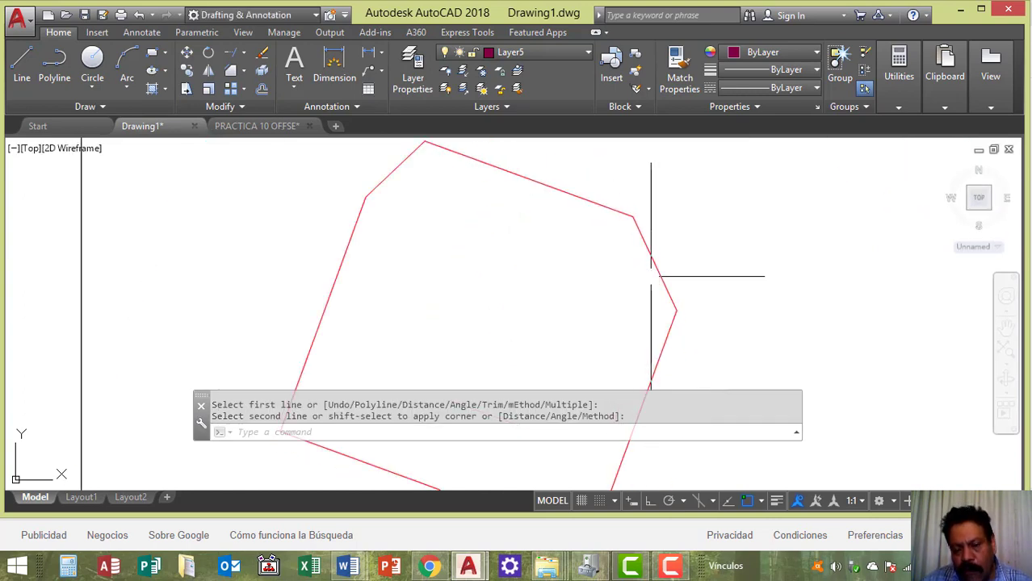
scroll(598, 301, down, 4)
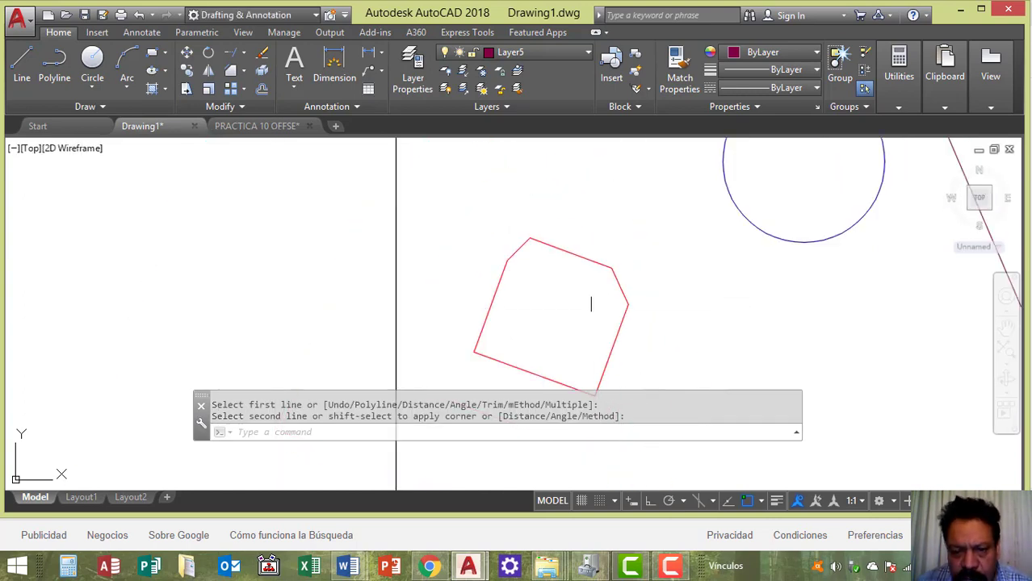
Step: Chamfer the red square's lower-left and lower-right corners with both distances kept at 1
key(Return)
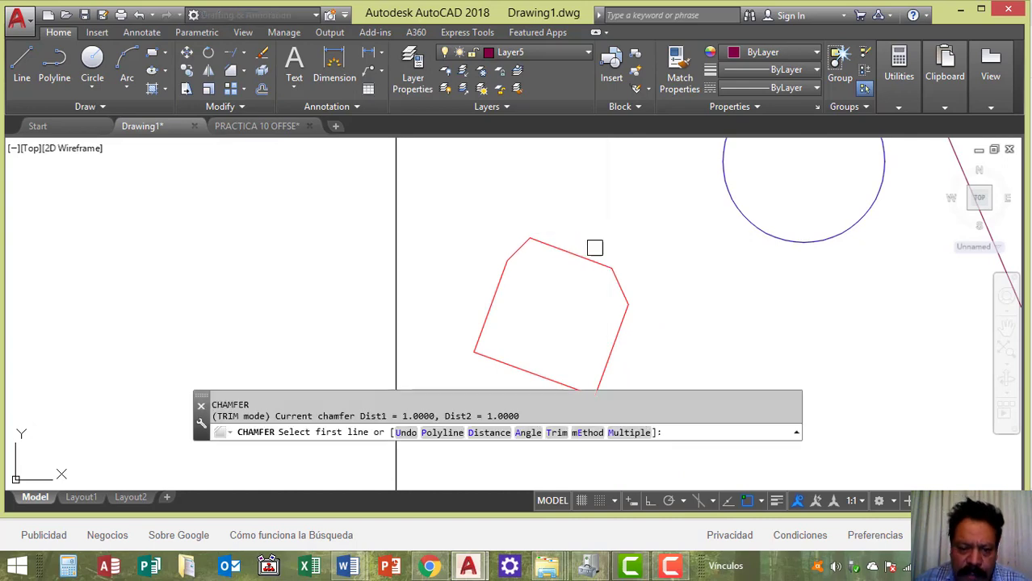
click(488, 319)
click(506, 364)
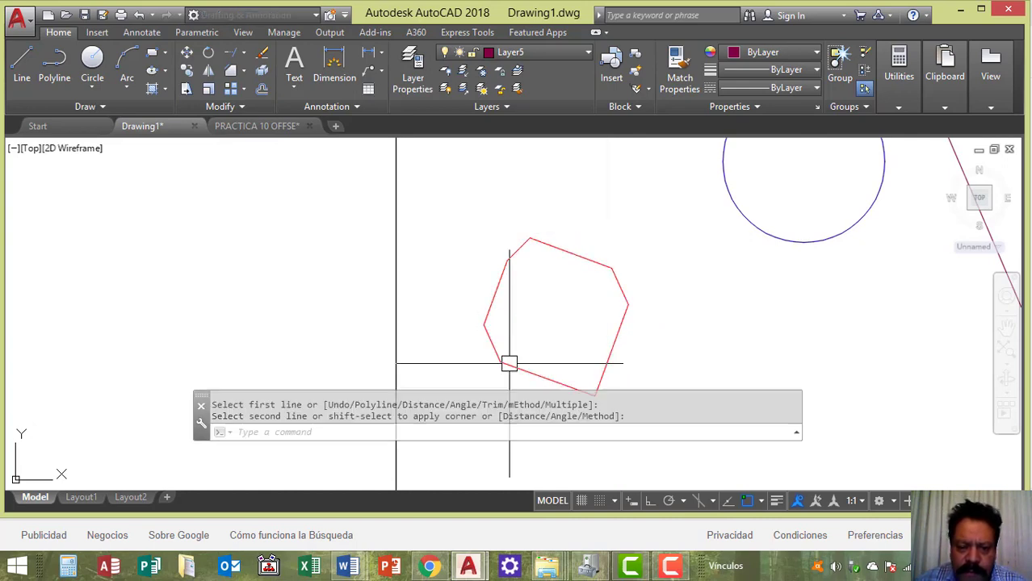
key(Return)
click(543, 375)
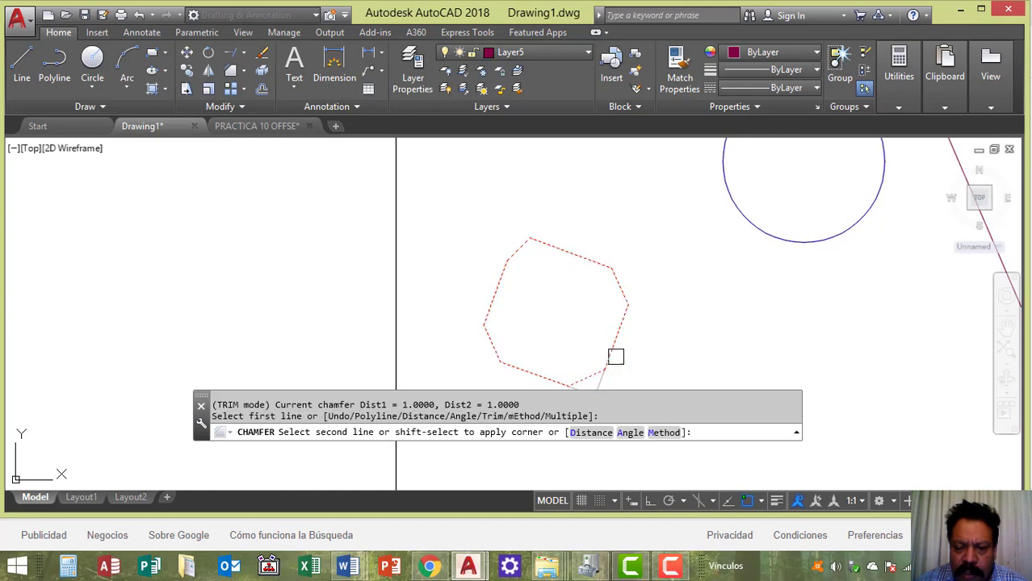
click(614, 348)
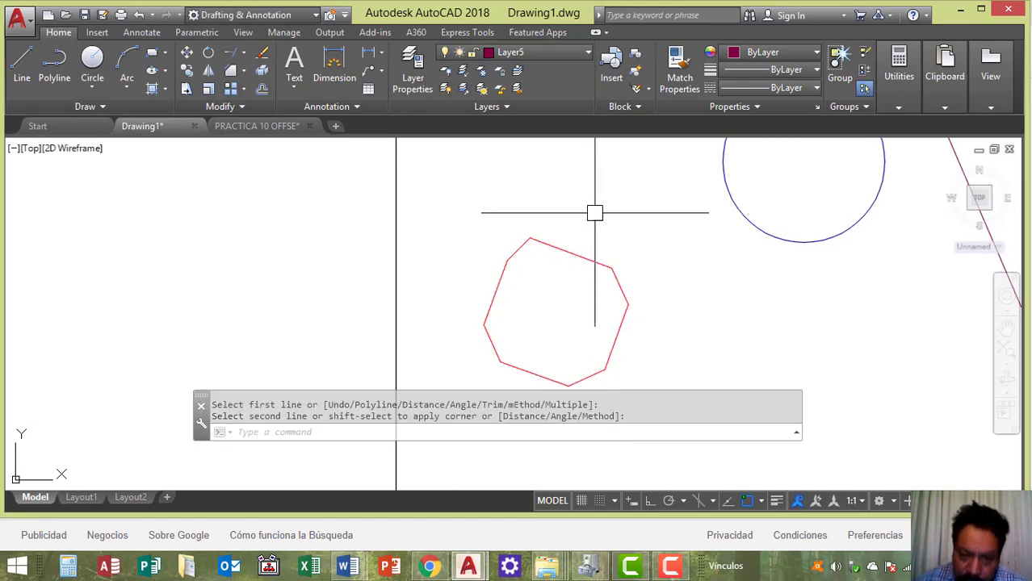
Step: Rechamfer the red shape's upper-left corner between its left and upper sides with both distances at 1
key(Return)
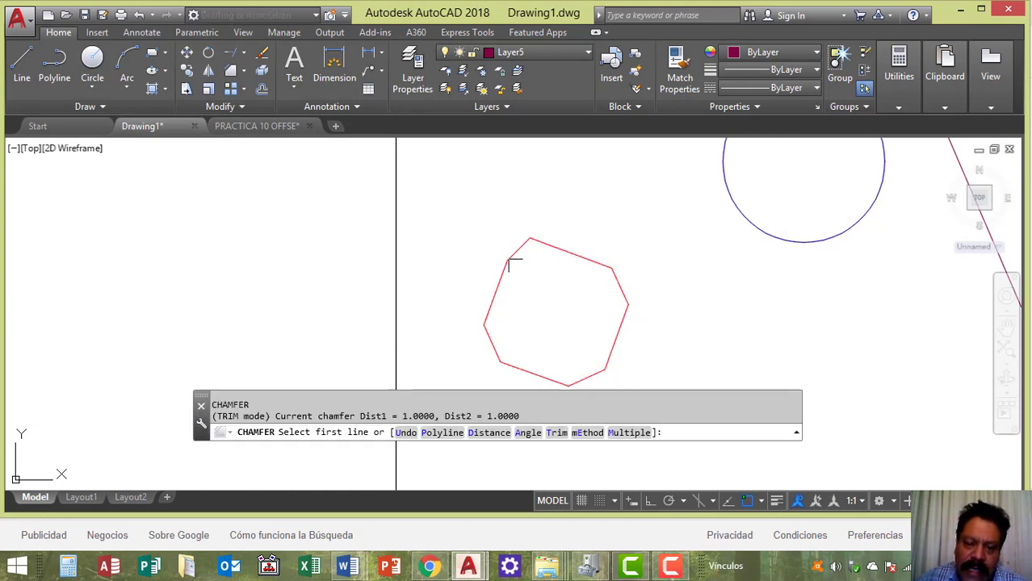
click(504, 282)
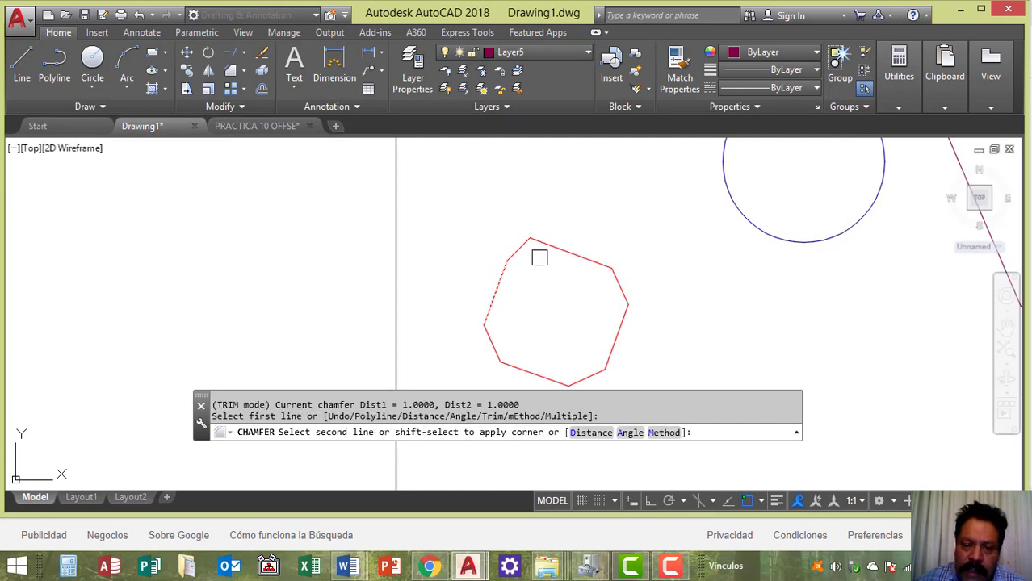
click(558, 246)
key(Return)
scroll(603, 274, down, 2)
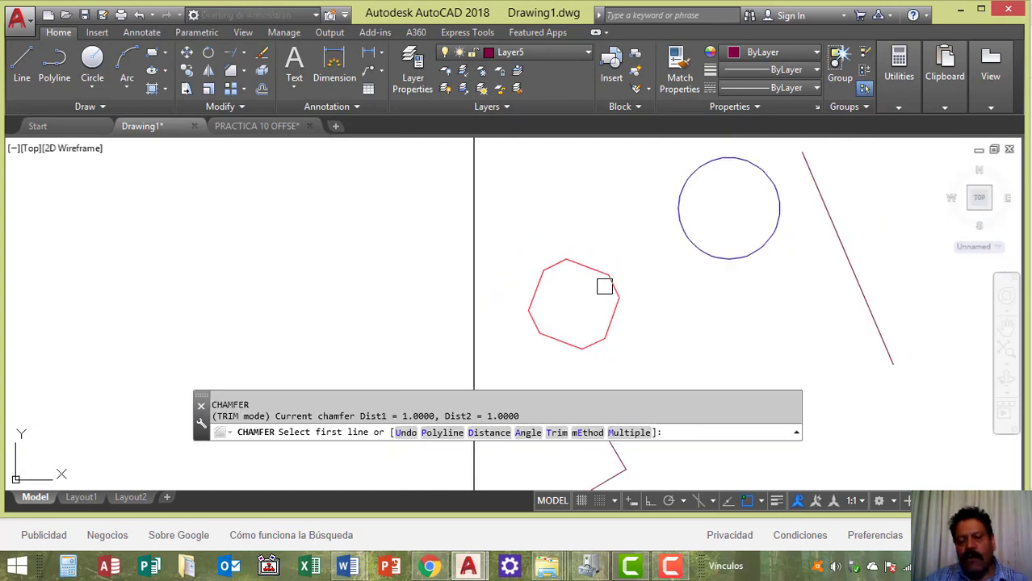
scroll(569, 295, down, 3)
scroll(569, 295, up, 6)
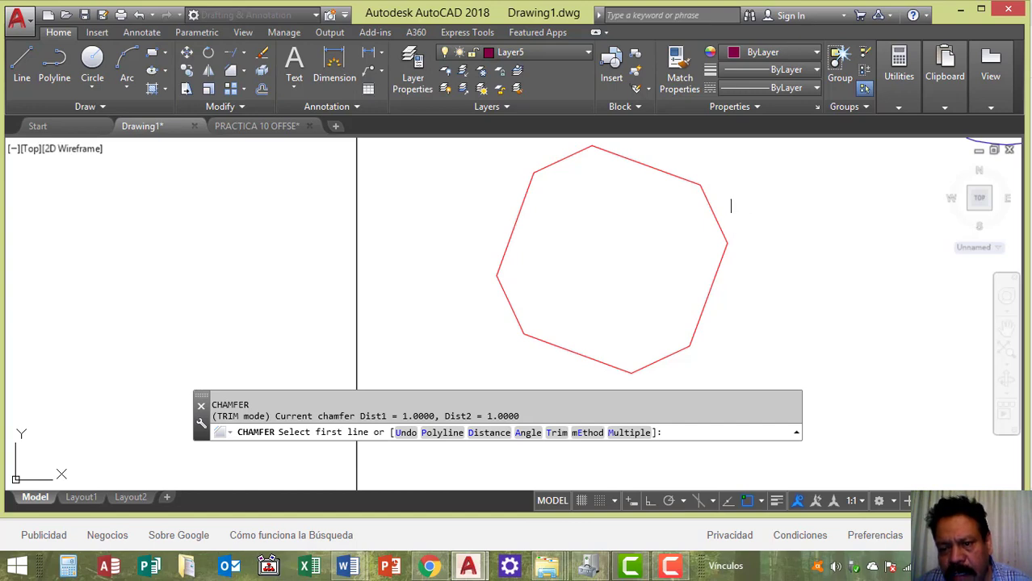
key(Return)
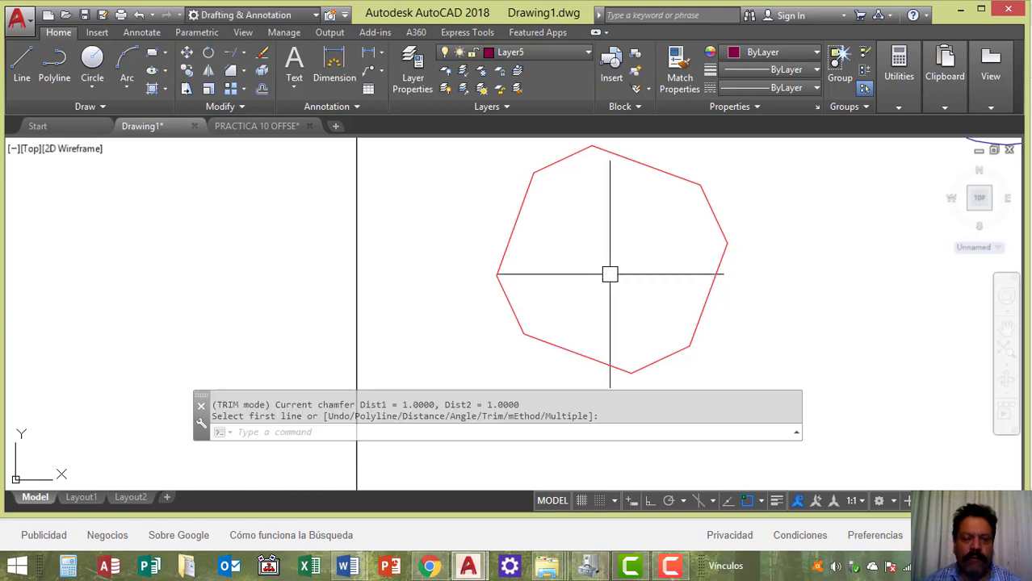
click(264, 74)
scroll(654, 236, down, 5)
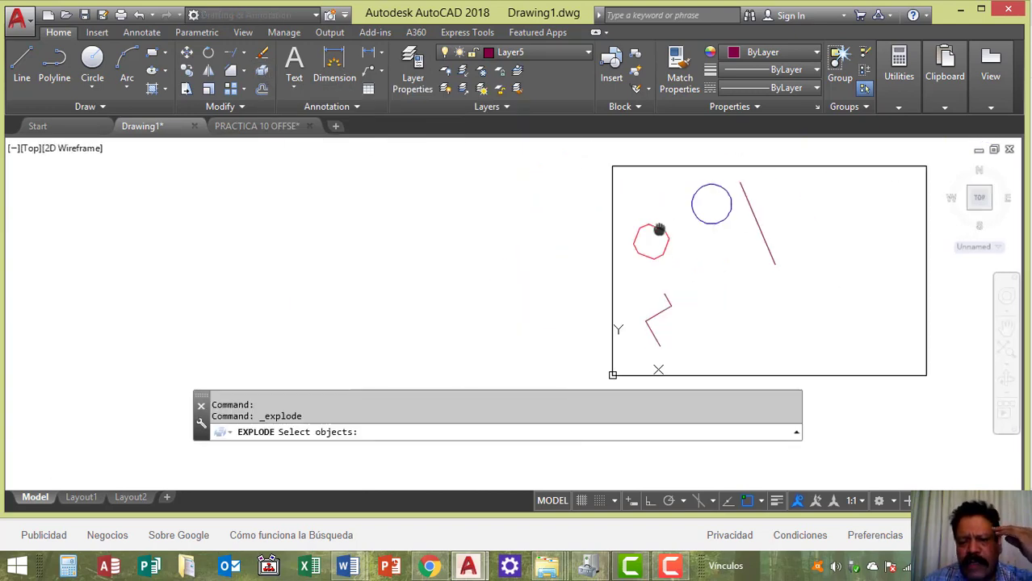
mouse_move(659, 230)
middle_down()
mouse_move(590, 232)
mouse_move(516, 214)
mouse_move(502, 223)
middle_up()
scroll(506, 224, up, 5)
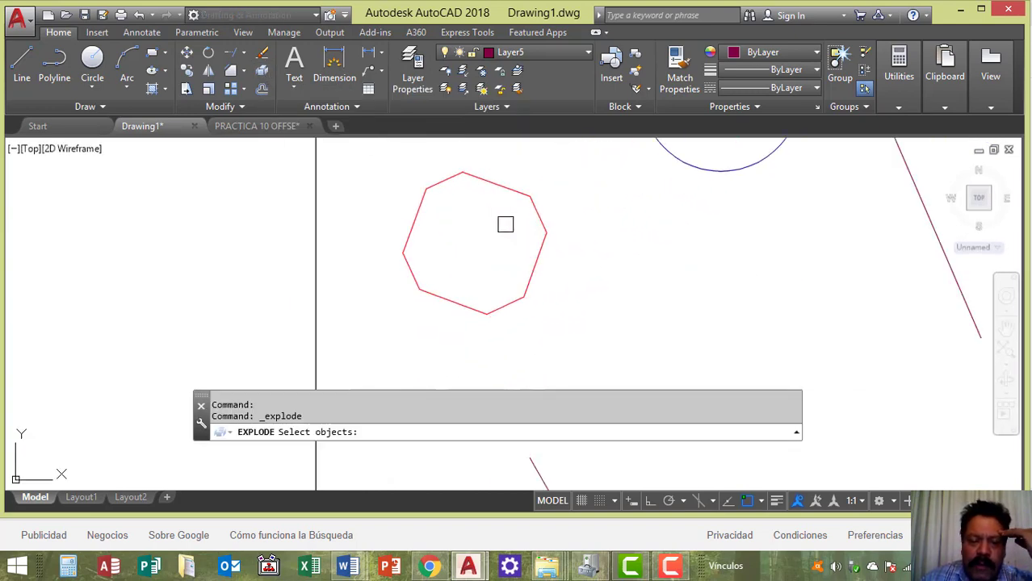
key(Escape)
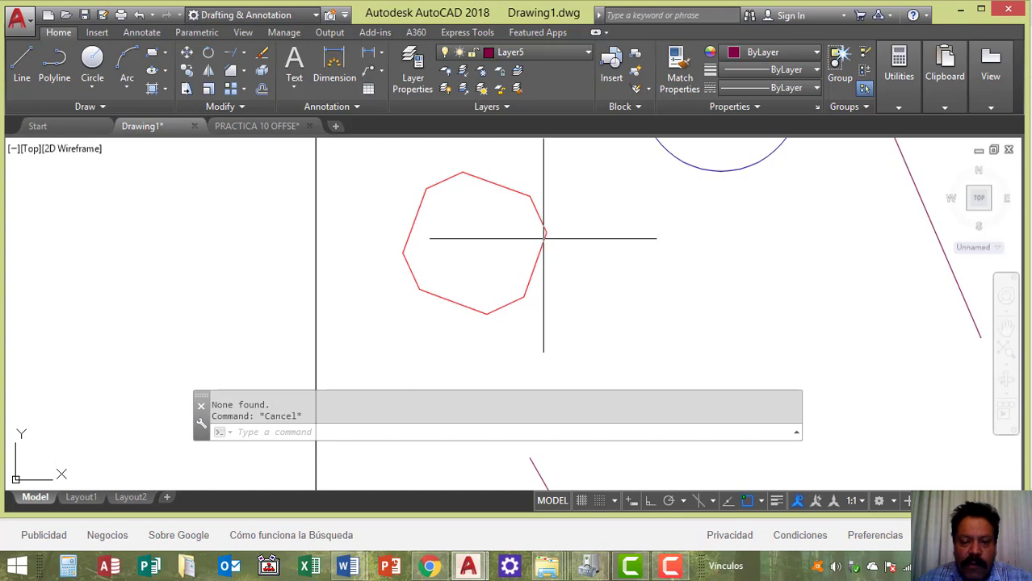
Step: Select the red eight-sided shape to check whether its sides form a single object, and clear the selection
click(545, 239)
key(Escape)
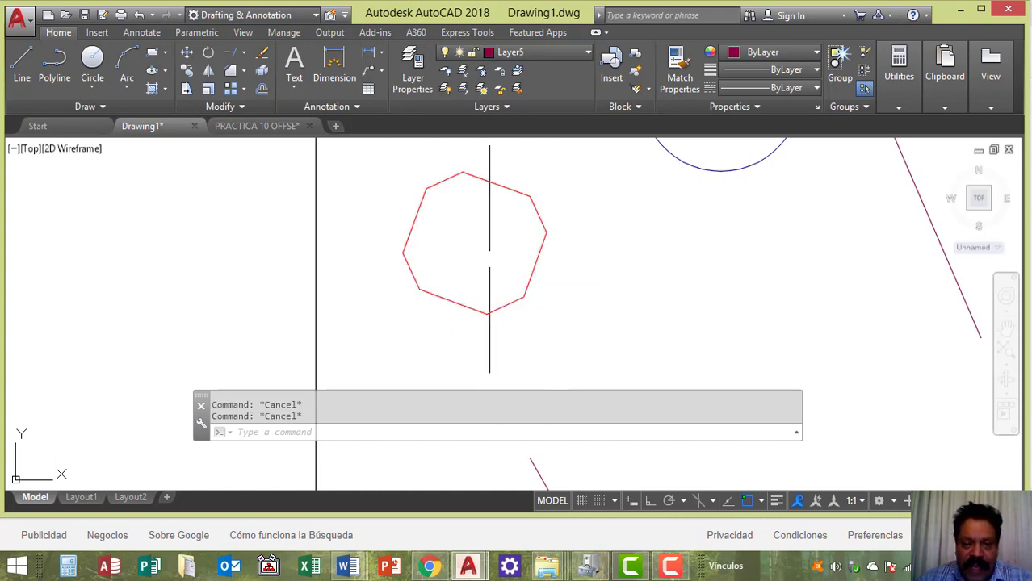
click(445, 181)
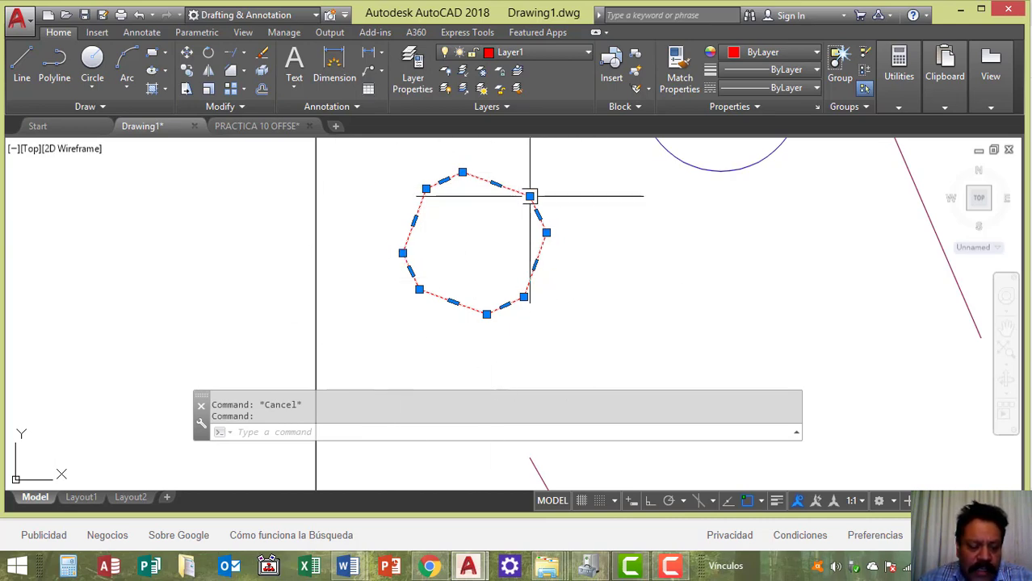
key(Escape)
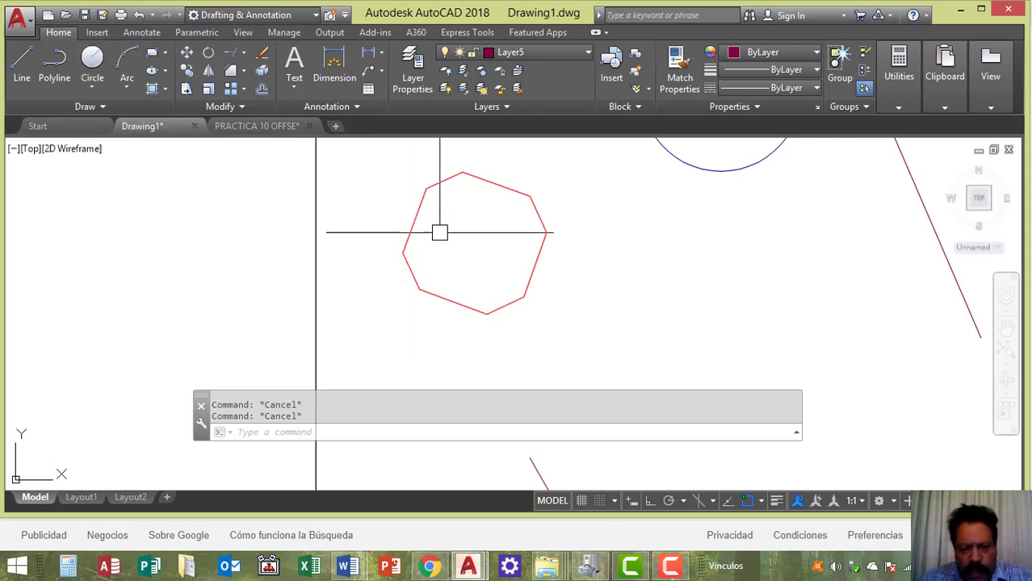
scroll(557, 265, down, 5)
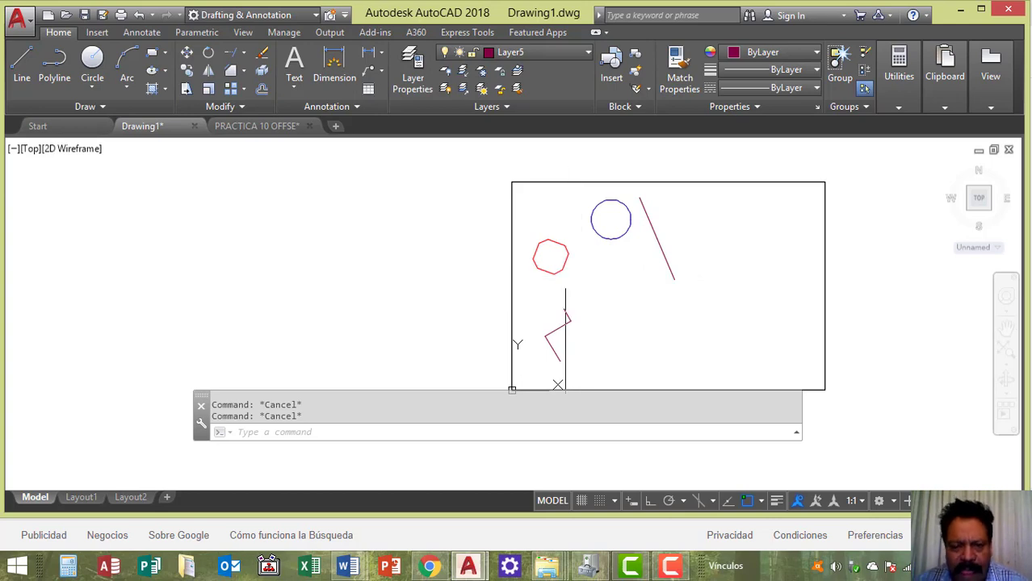
scroll(578, 276, up, 4)
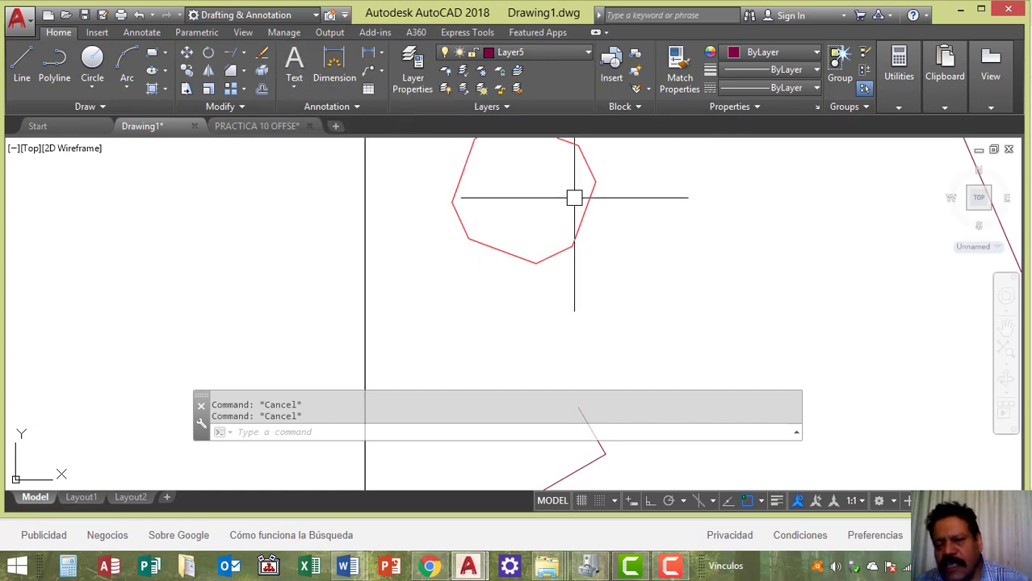
middle_drag(640, 226, 647, 304)
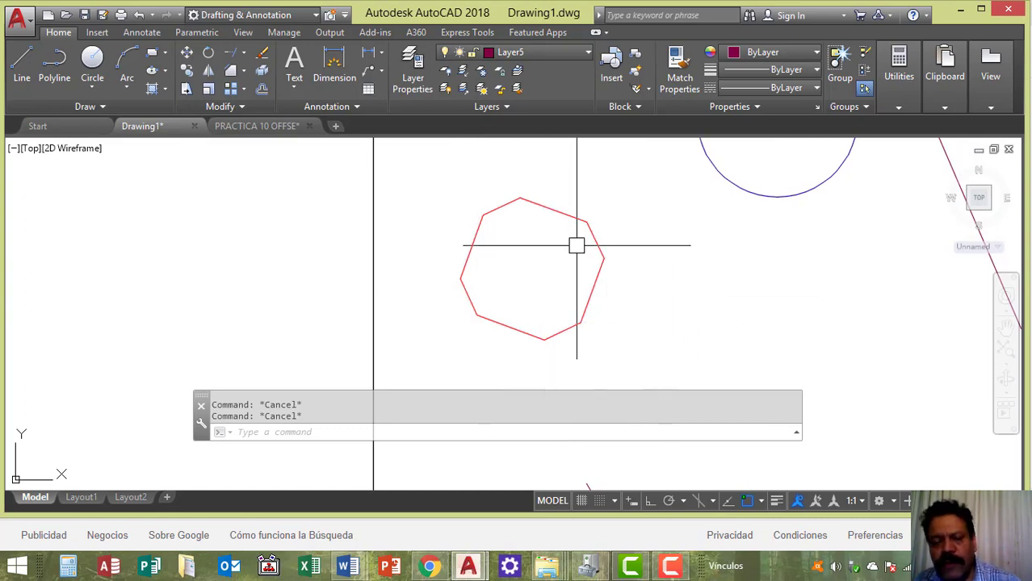
click(500, 206)
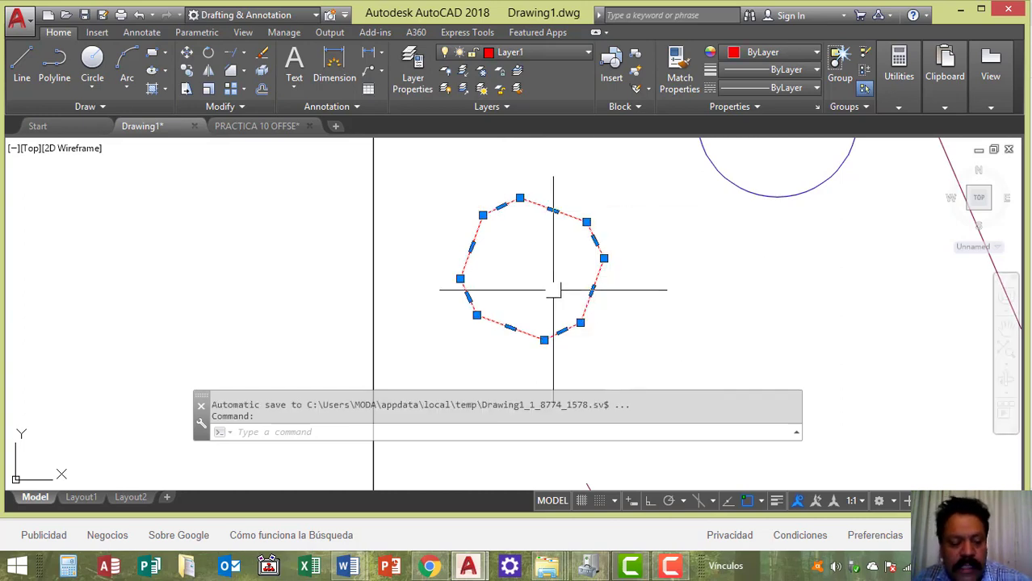
key(Escape)
key(Escape)
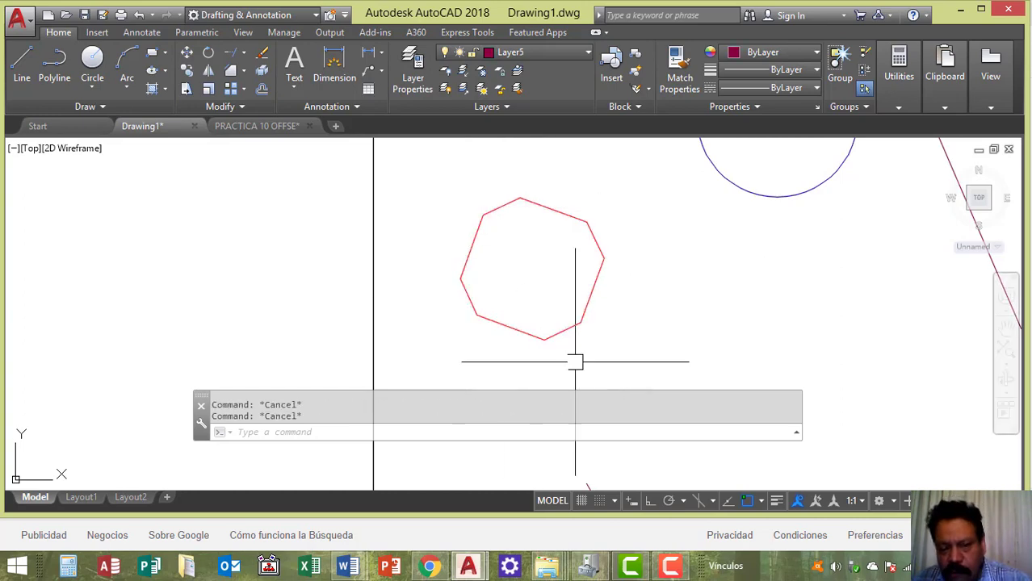
Step: Explode the red eight-sided shape and test-select its right-hand and upper sides individually, clearing the selection
click(263, 71)
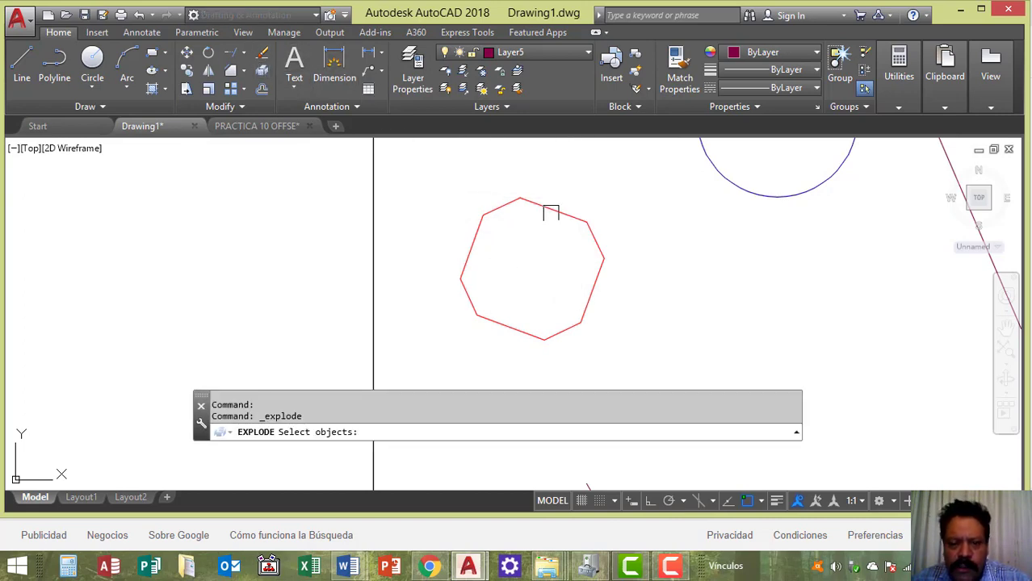
key(Return)
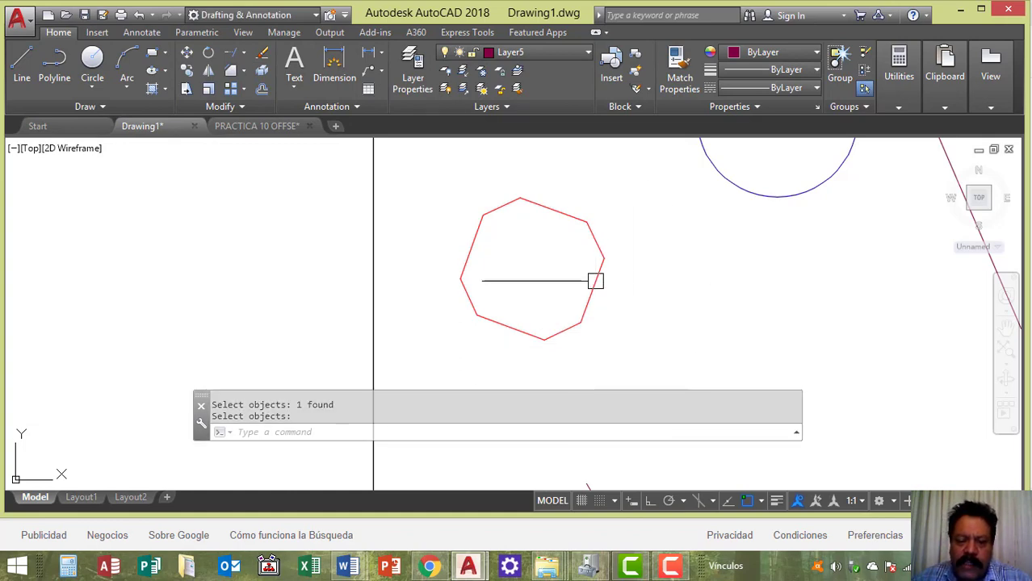
click(595, 279)
click(592, 231)
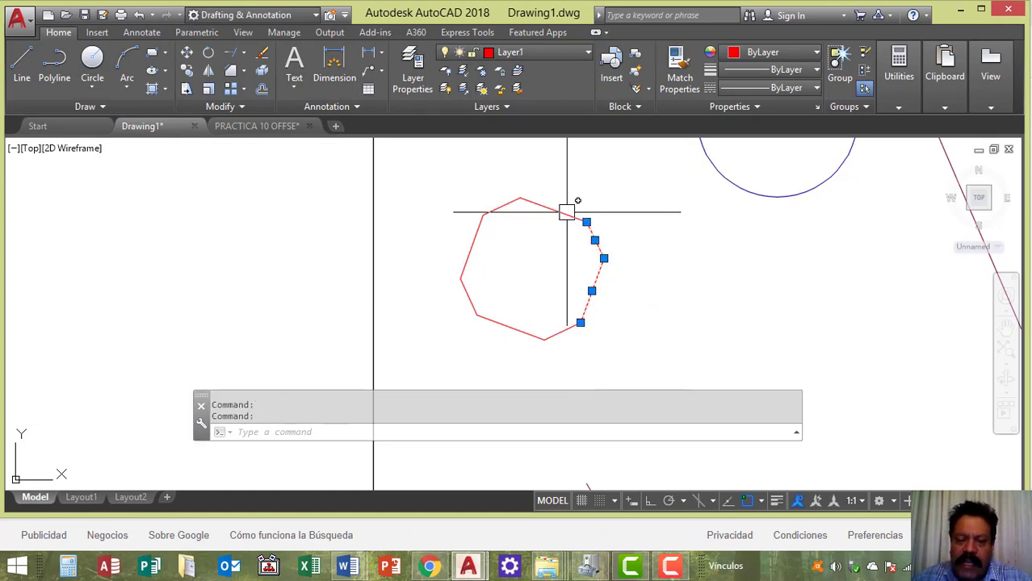
click(557, 211)
key(Escape)
key(Escape)
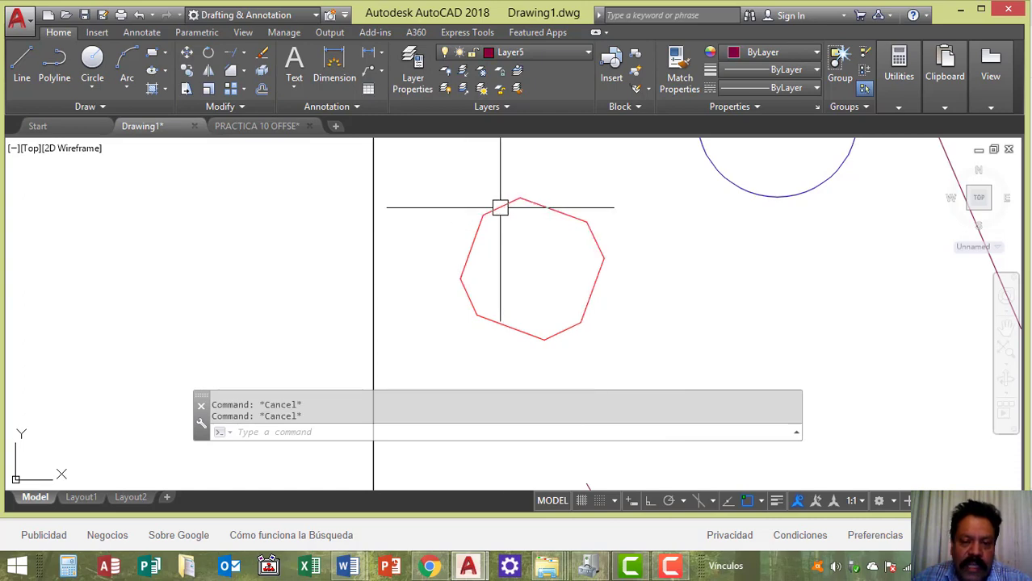
Step: Select all eight sides of the exploded red shape one by one to check their independence, and clear the selection
click(498, 207)
click(468, 257)
click(473, 306)
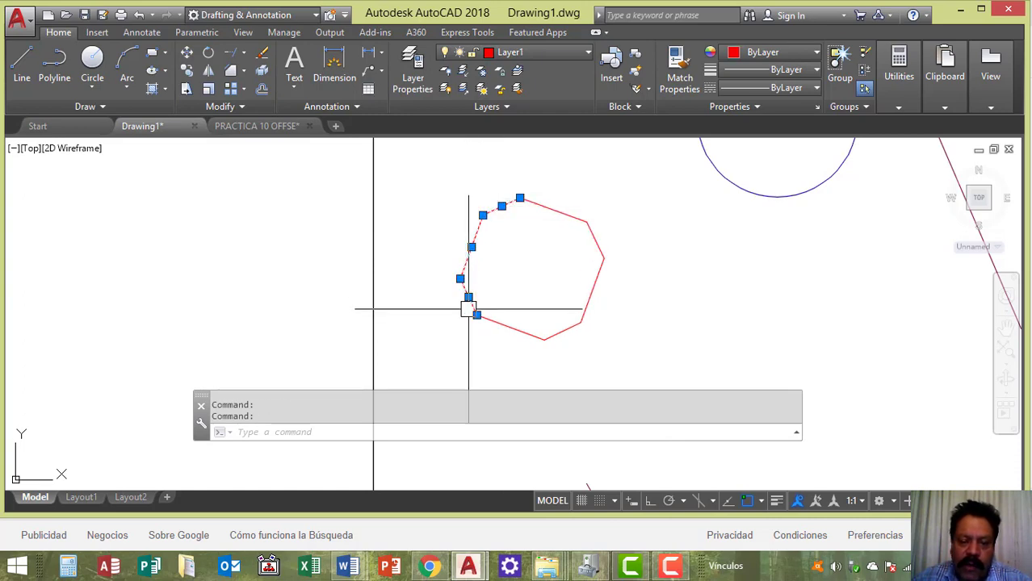
click(524, 334)
click(570, 331)
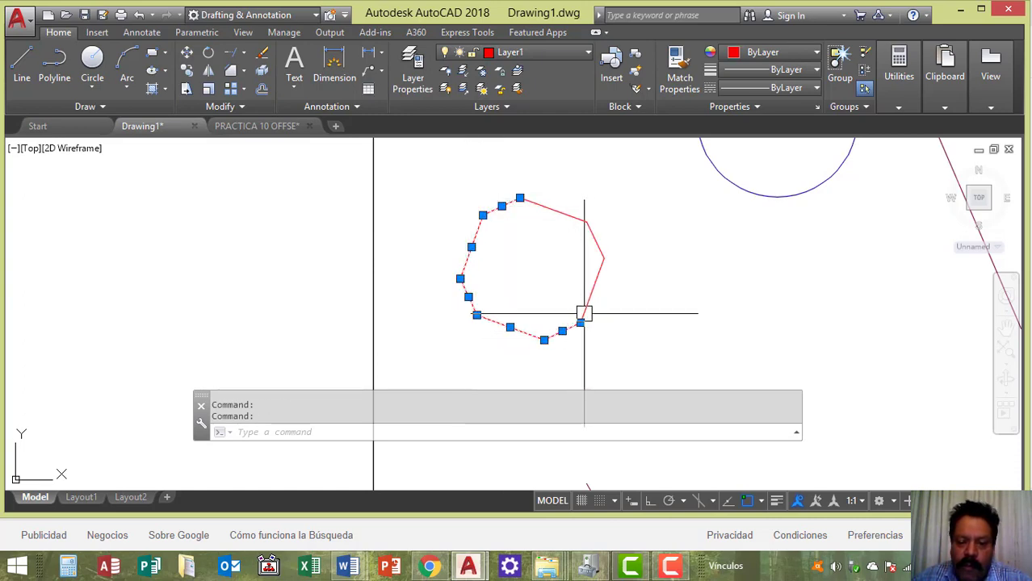
click(597, 284)
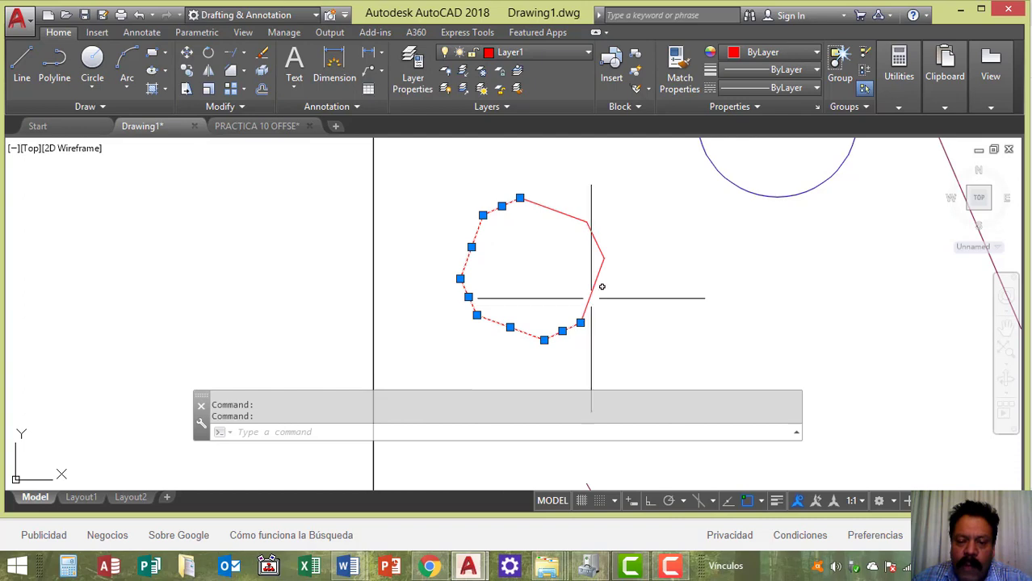
click(565, 213)
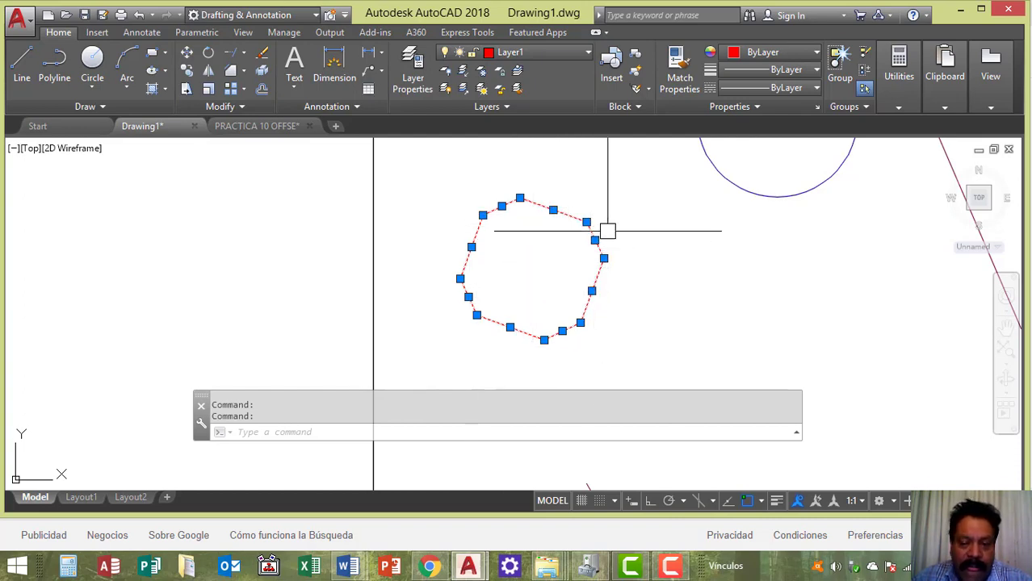
key(Escape)
key(Escape)
Step: Select the three lines of the zigzag below the red shape one by one to check their independence, and clear the selection
scroll(656, 237, down, 5)
scroll(646, 267, up, 8)
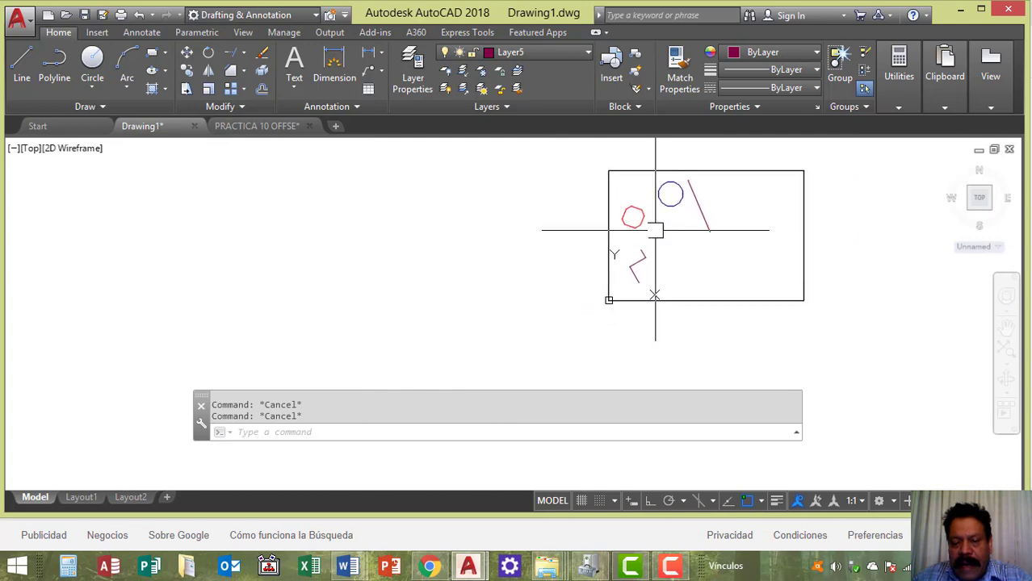
middle_drag(641, 219, 626, 279)
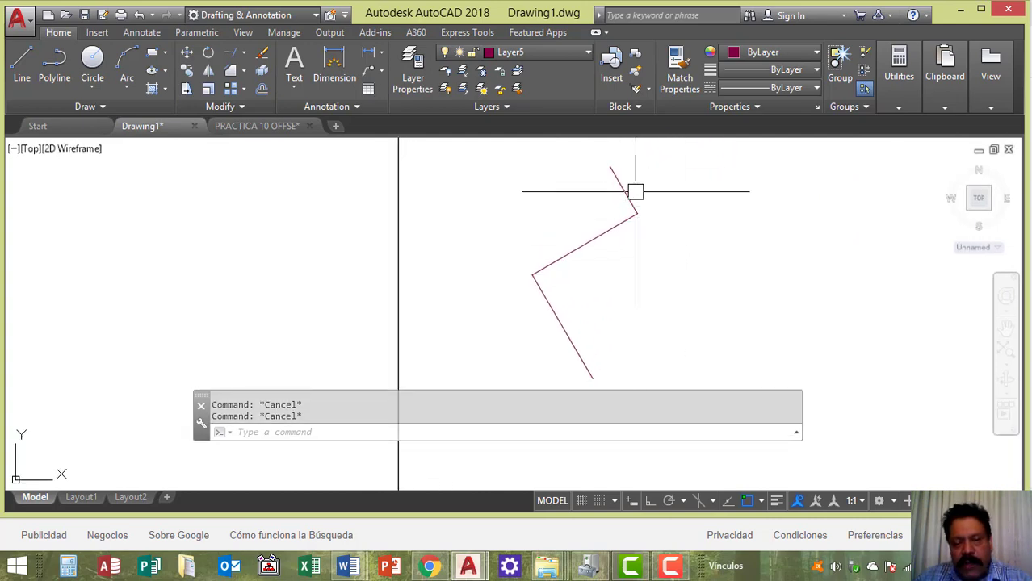
click(629, 190)
click(610, 230)
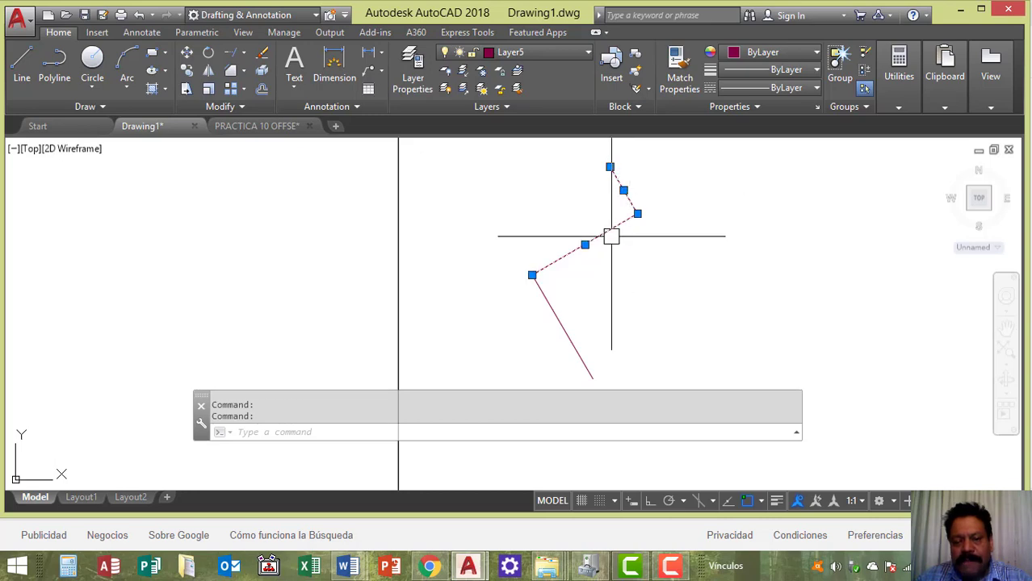
click(568, 334)
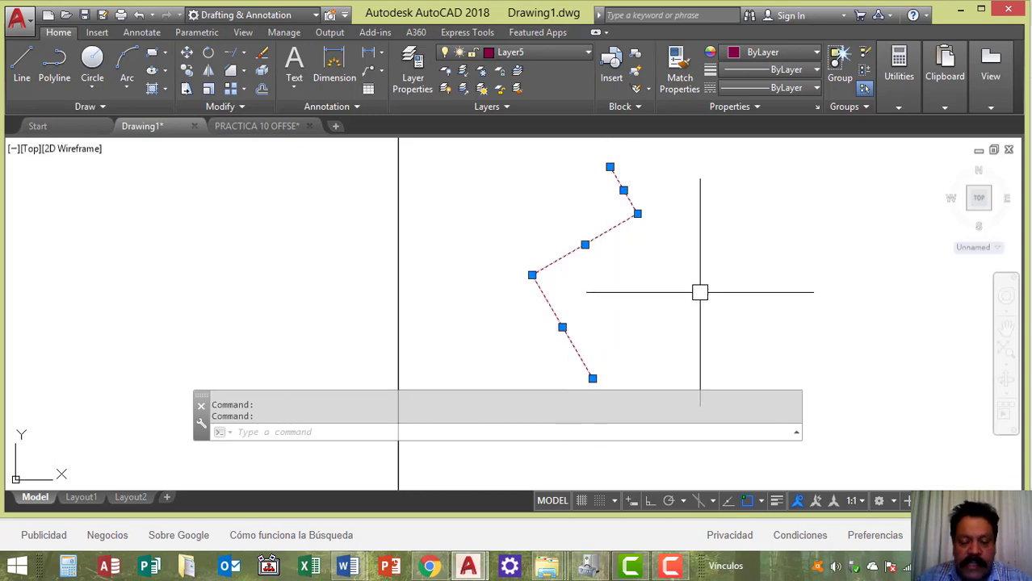
key(Escape)
key(Escape)
Step: Erase the zigzag's short upper line and its middle line individually
click(621, 189)
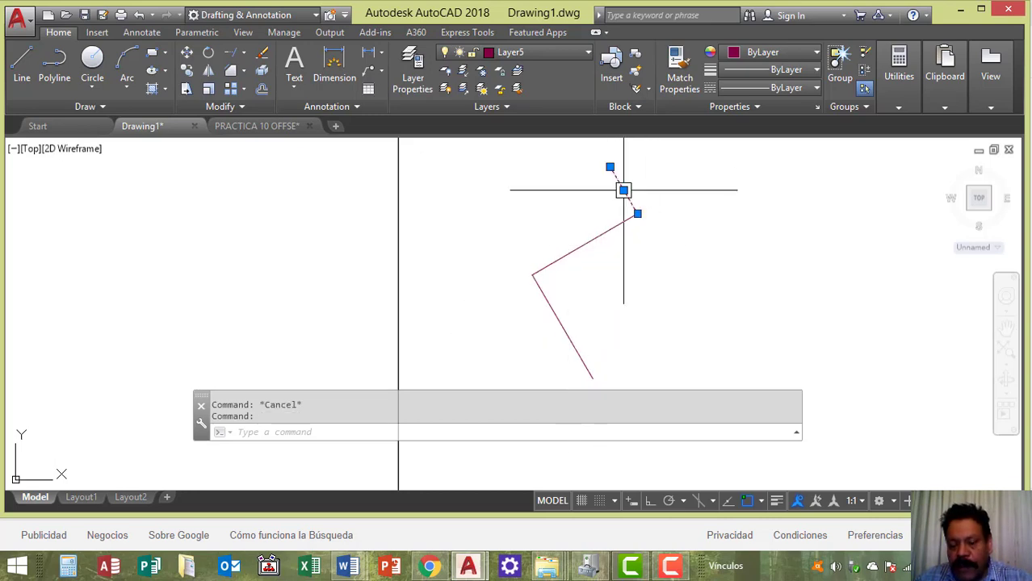
key(Delete)
click(611, 226)
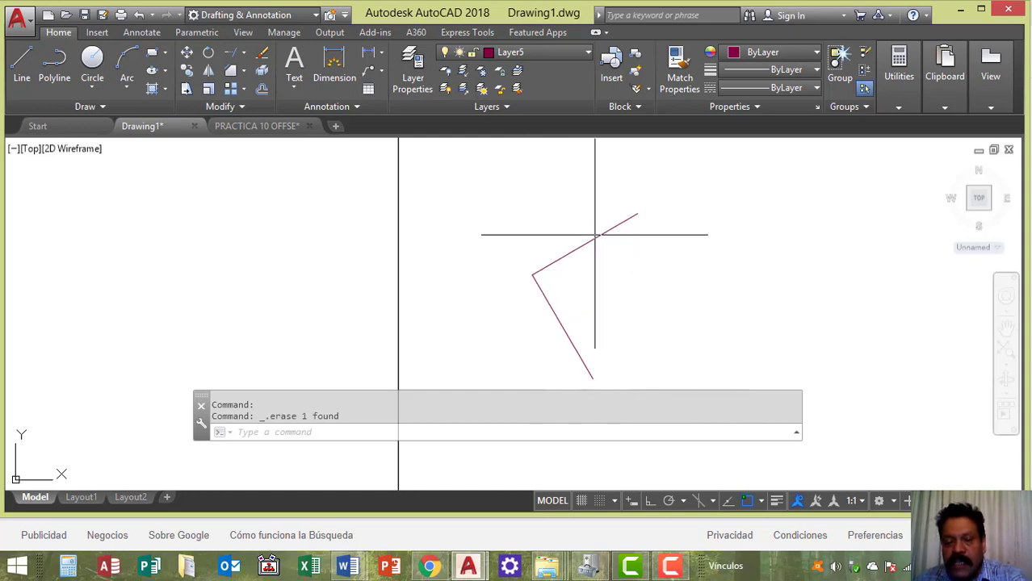
key(Delete)
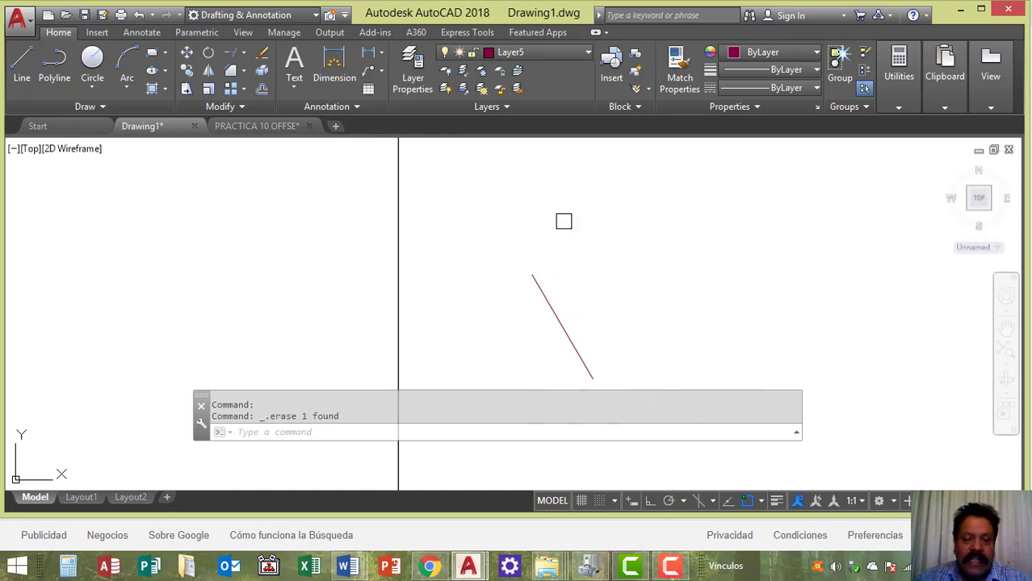
Step: Test-select the upper sloping side of the exploded red eight-sided shape individually, and clear the selection
scroll(565, 221, down, 4)
middle_drag(552, 182, 556, 286)
scroll(555, 274, up, 8)
scroll(651, 267, down, 3)
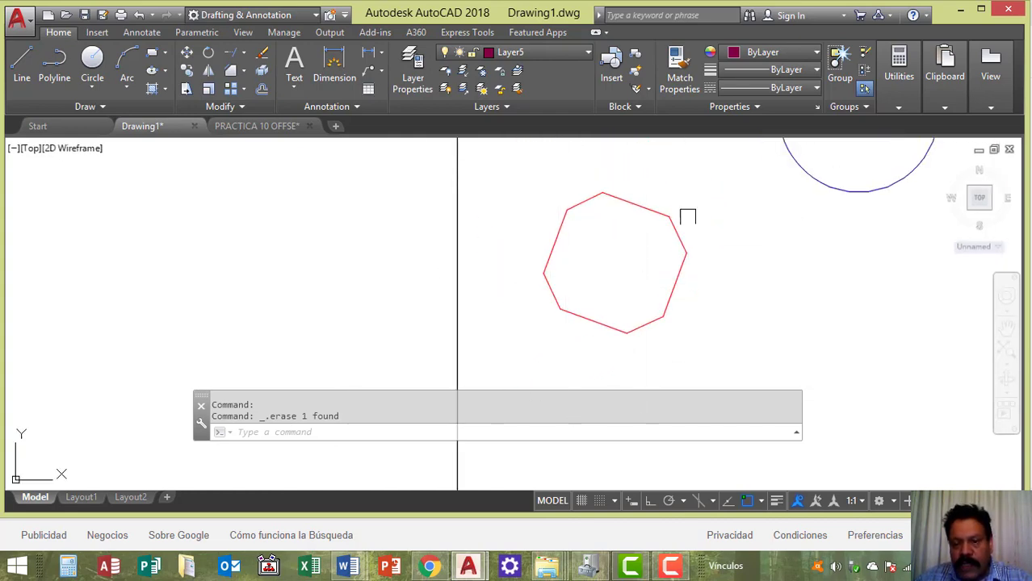
click(635, 203)
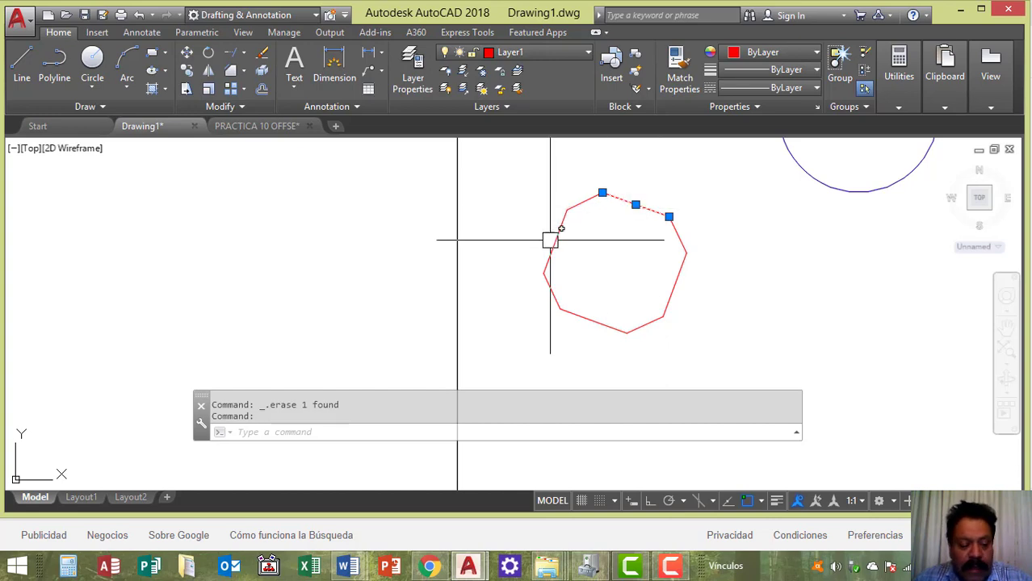
key(Escape)
key(Escape)
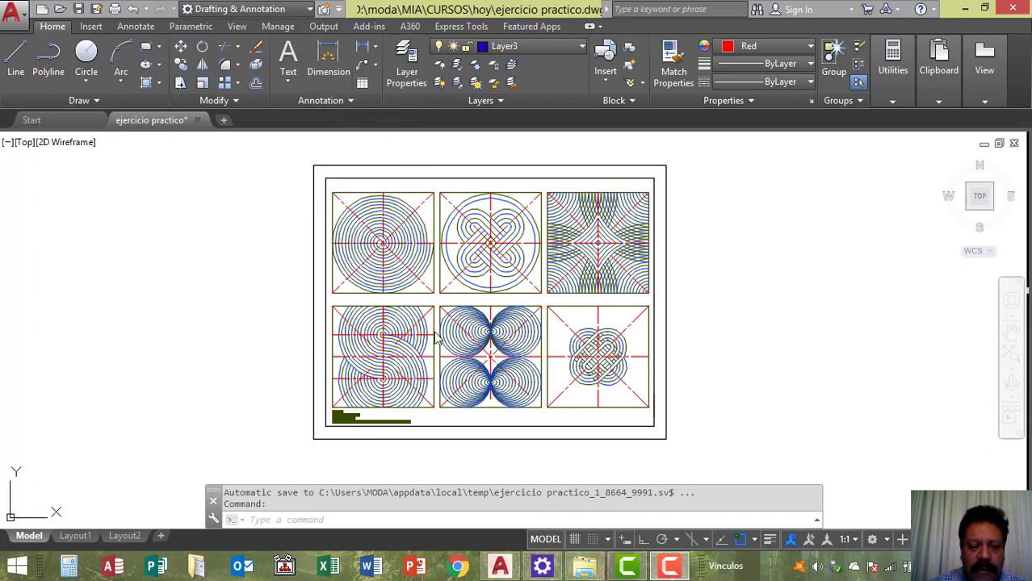
Step: Examine the exercise sheet's limits, scale and grid/snap notes below the patterns, and the layout of its framed line patterns
scroll(458, 382, up, 4)
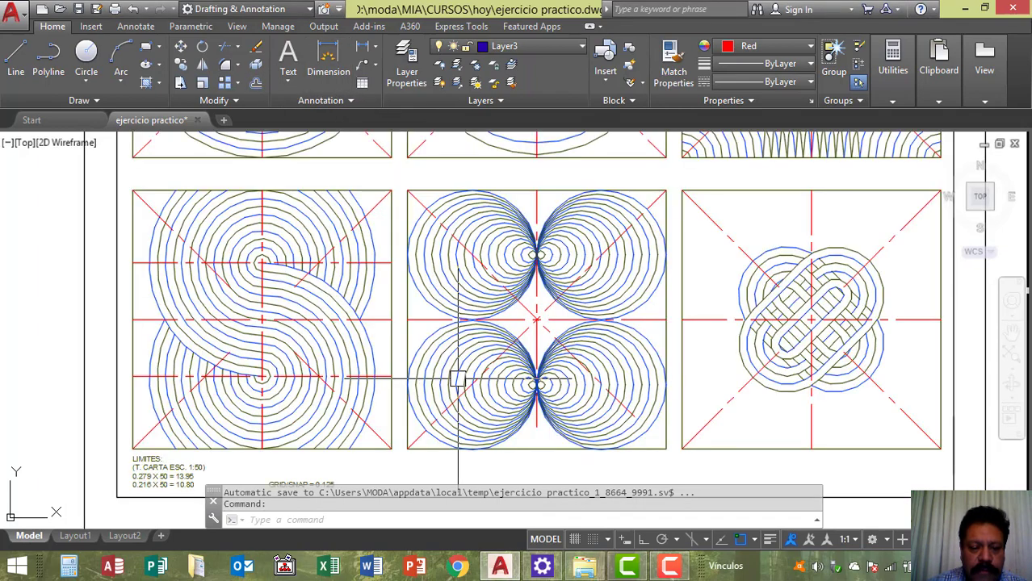
mouse_move(459, 376)
middle_down()
mouse_move(502, 254)
mouse_move(554, 228)
mouse_move(592, 250)
middle_up()
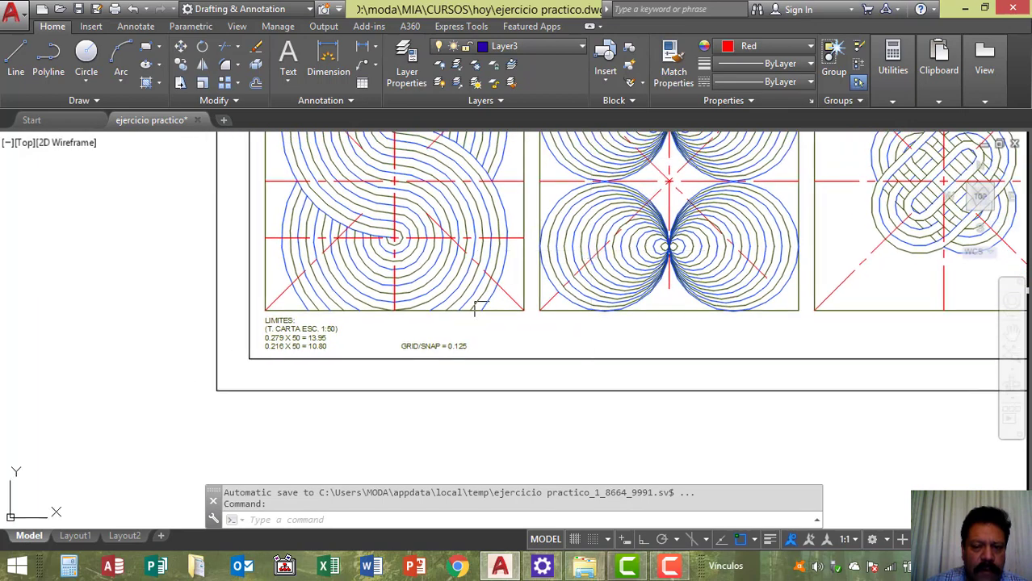
scroll(323, 333, up, 4)
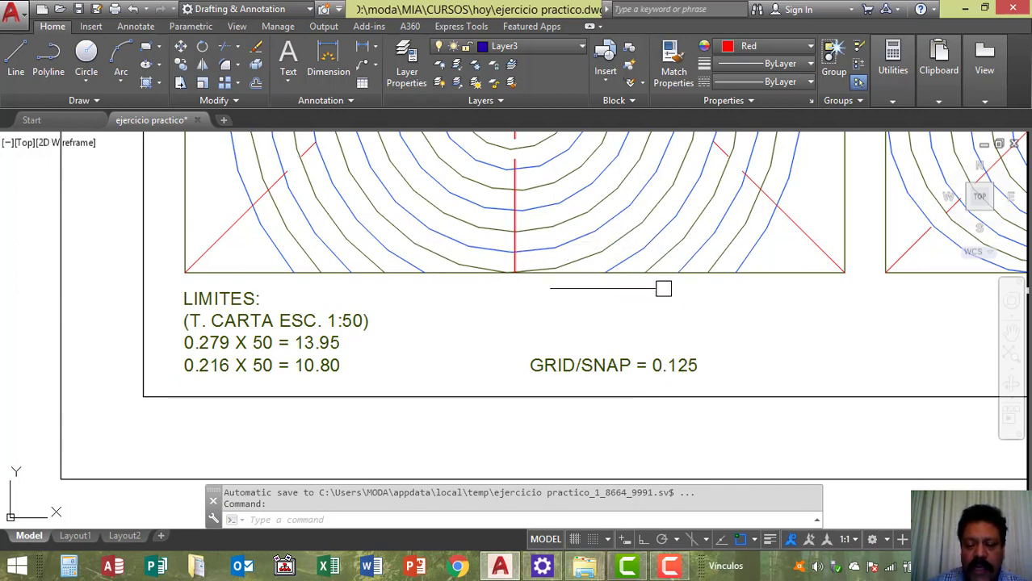
scroll(560, 212, down, 6)
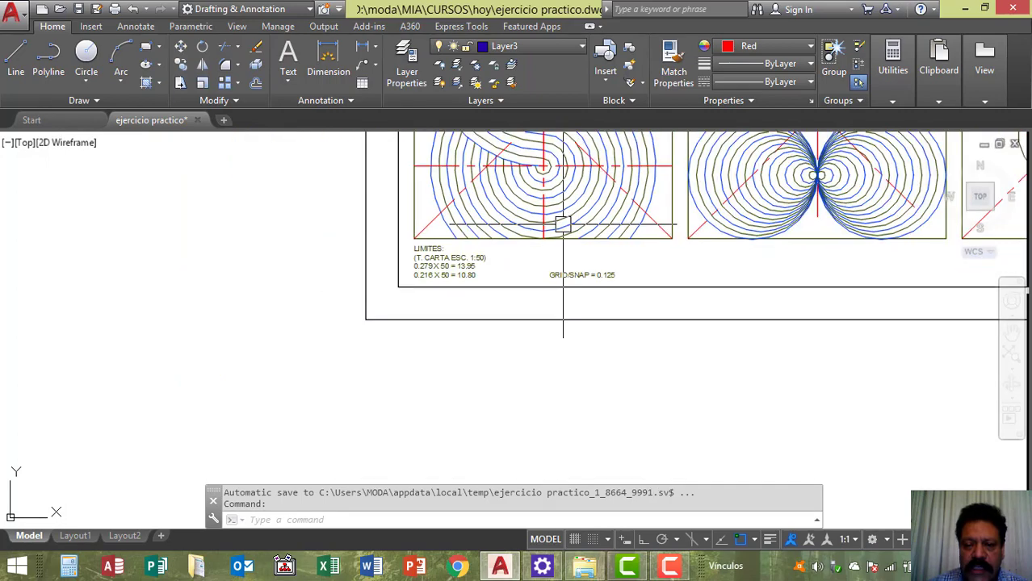
middle_drag(555, 224, 396, 376)
scroll(415, 334, down, 3)
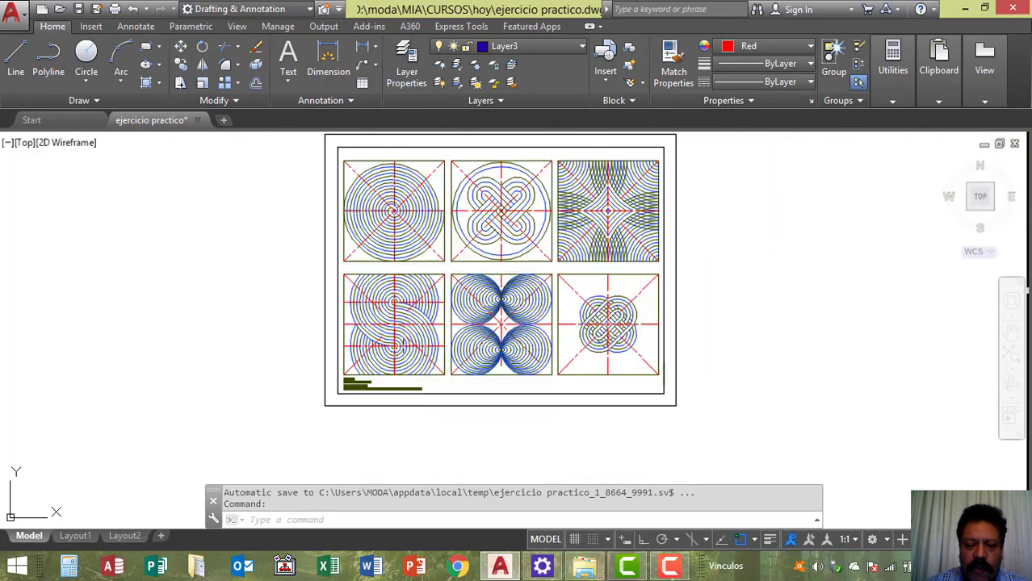
scroll(414, 335, up, 1)
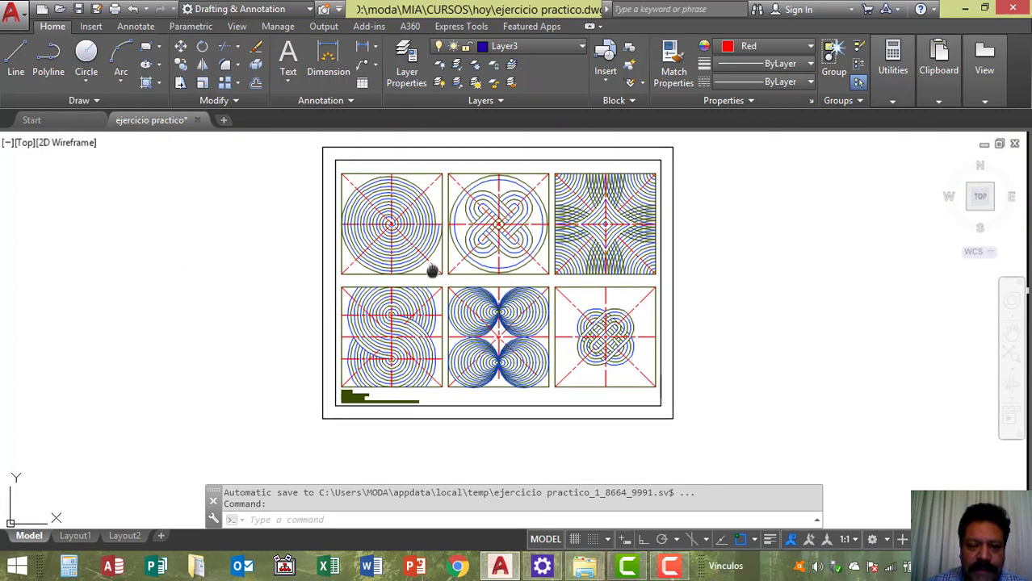
middle_drag(431, 269, 432, 288)
scroll(432, 288, up, 5)
scroll(430, 279, down, 2)
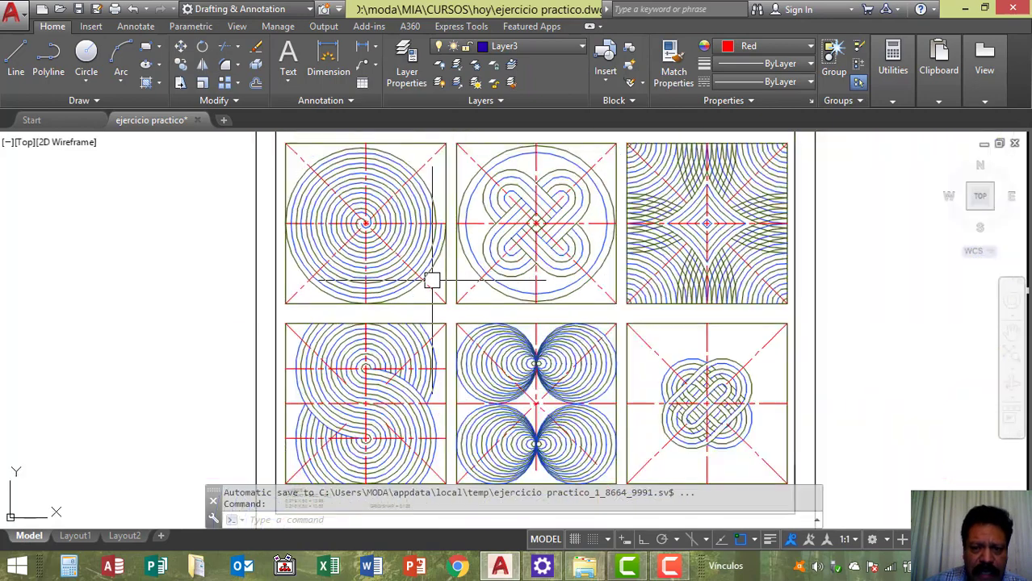
scroll(432, 281, down, 2)
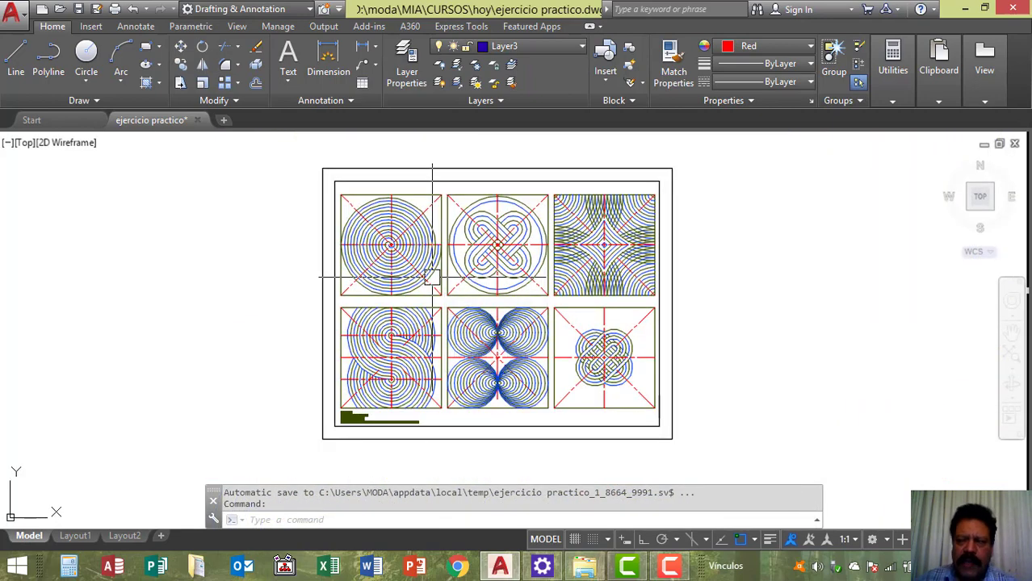